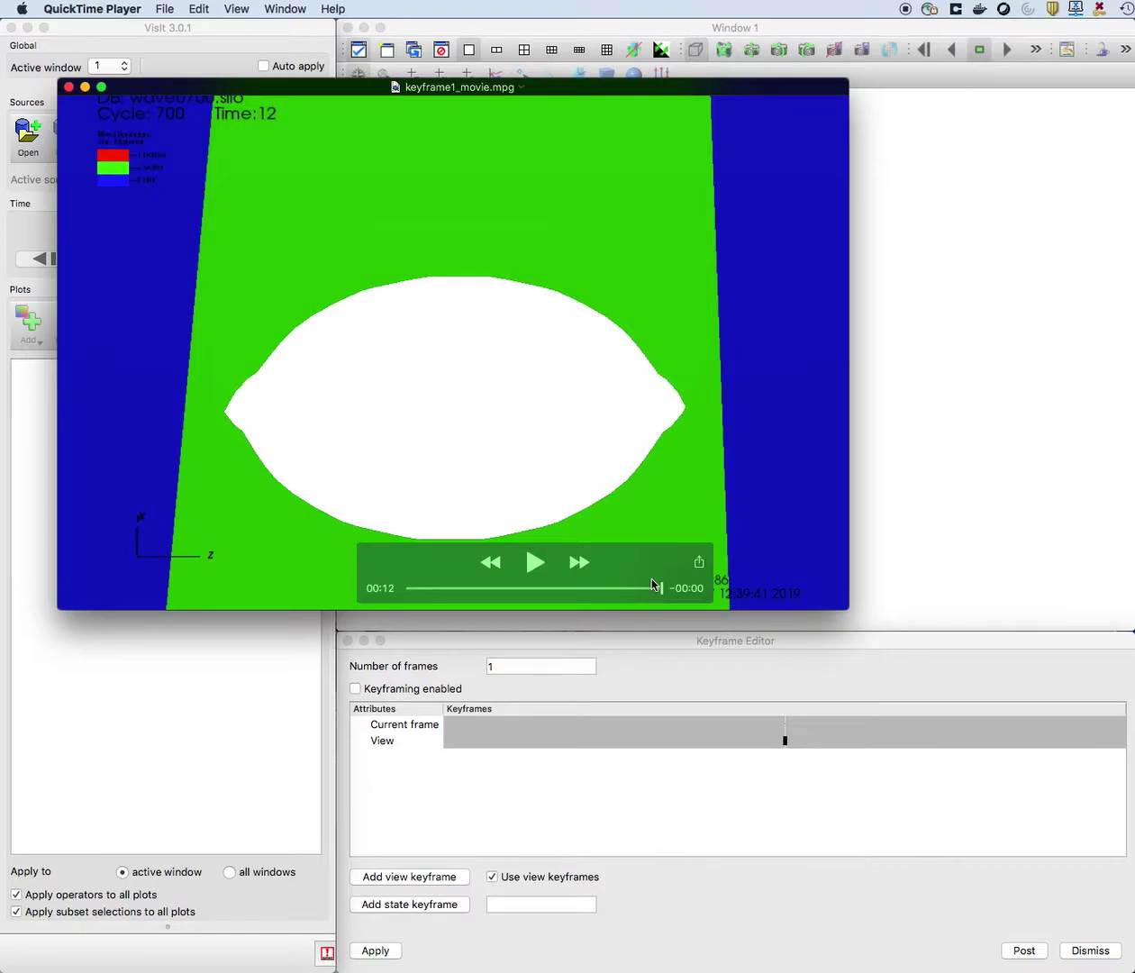
# Play the keyframe1_movie.mpg movie as a preview of the finished animation and close it.
pyautogui.click(536, 563)
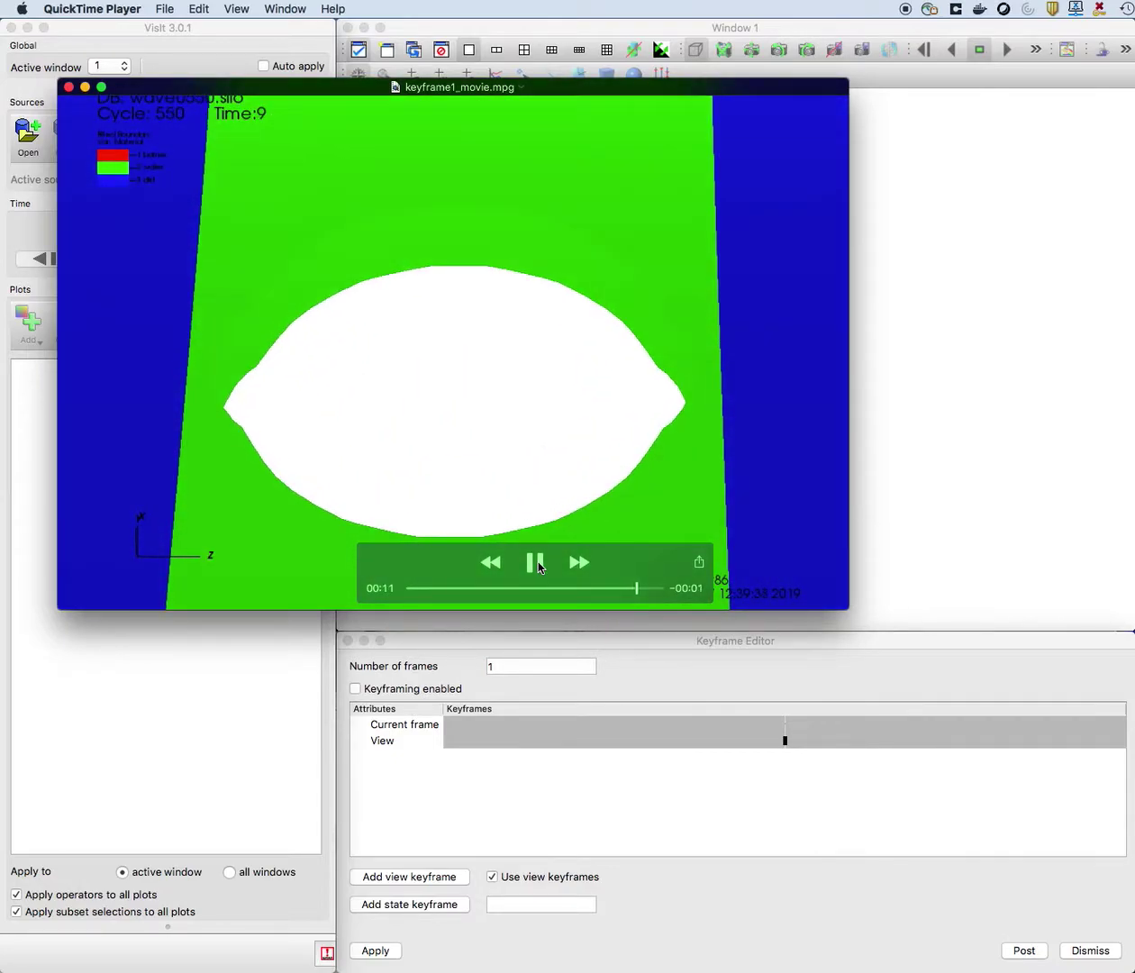
pyautogui.click(535, 563)
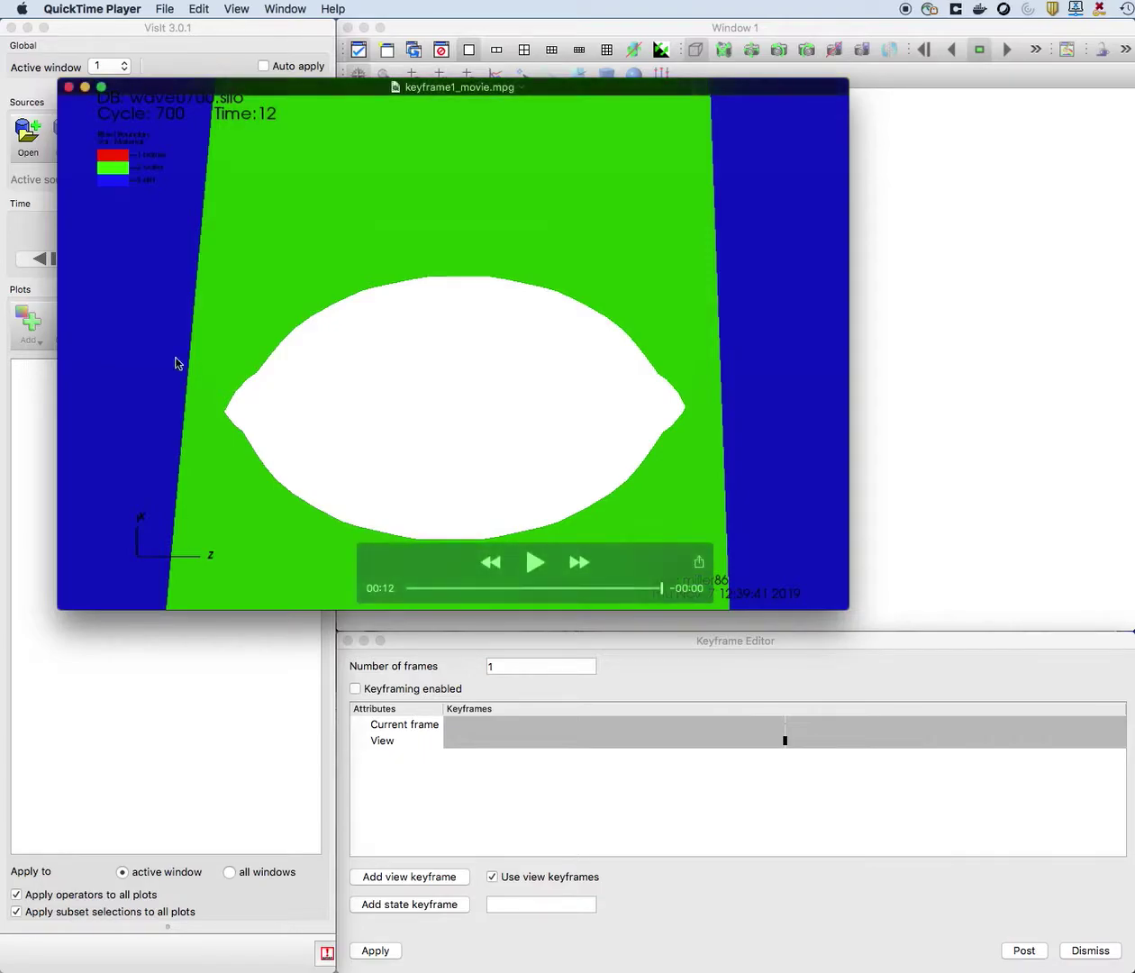
pyautogui.click(69, 88)
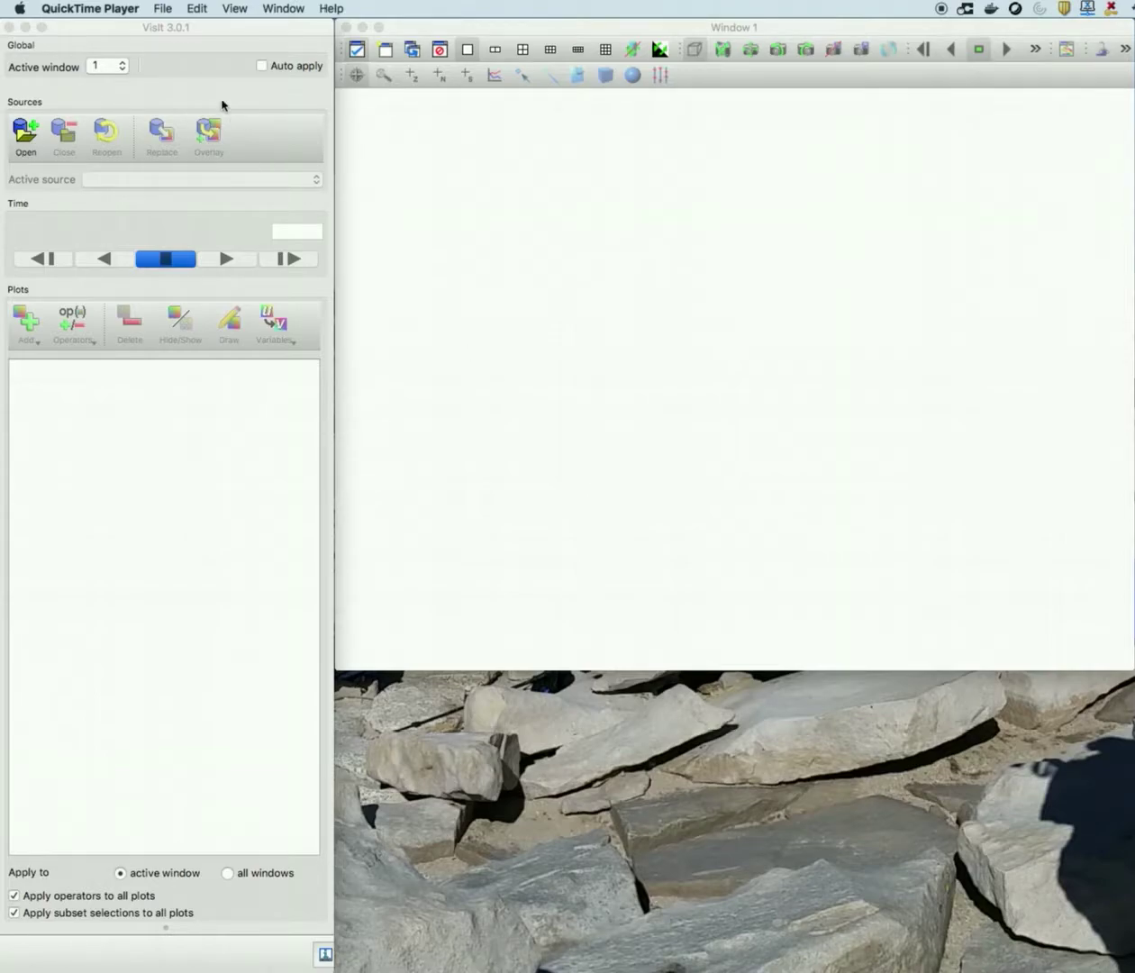
# Switch to VisIt, open wave.visit from the silo_hdf5_test_data folder on localhost, and accept the compute engine launch settings.
pyautogui.click(213, 72)
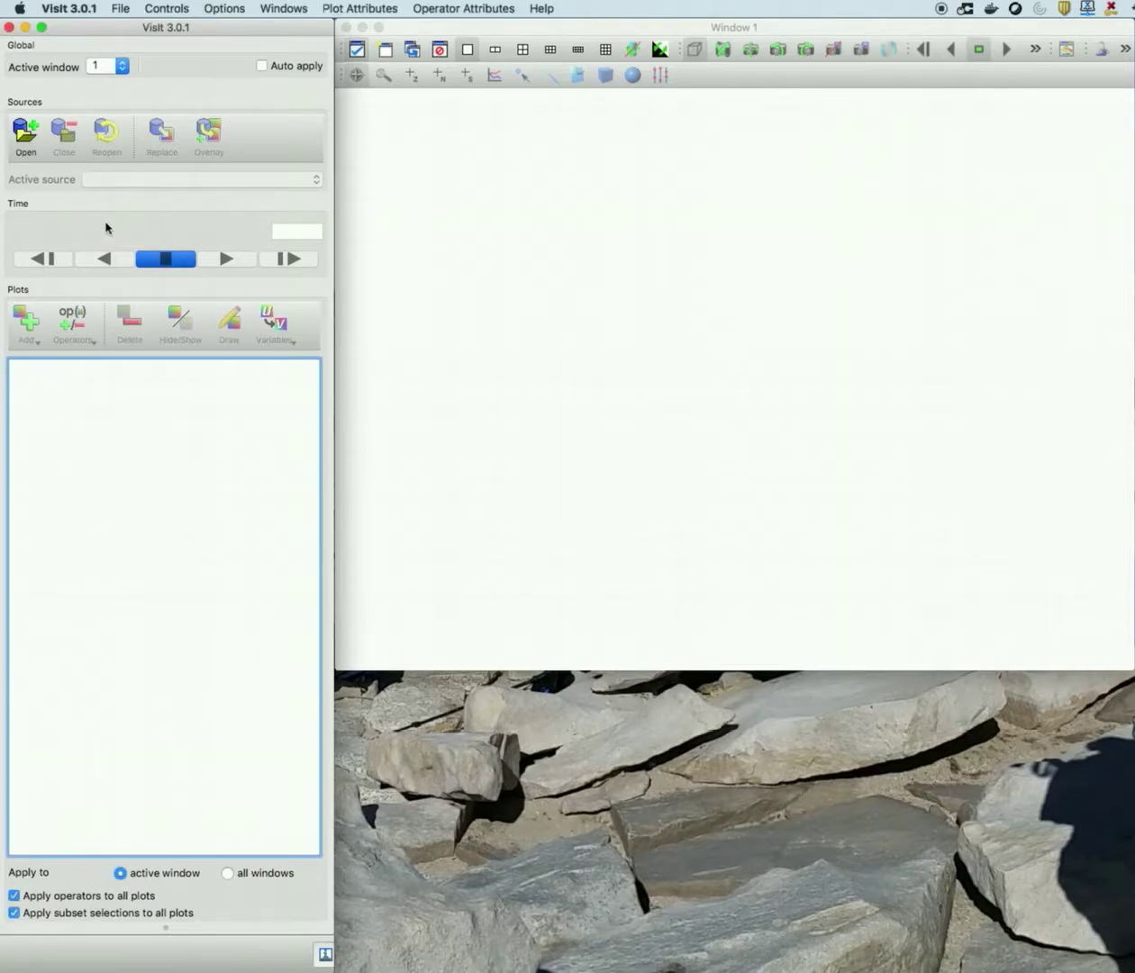
pyautogui.click(33, 148)
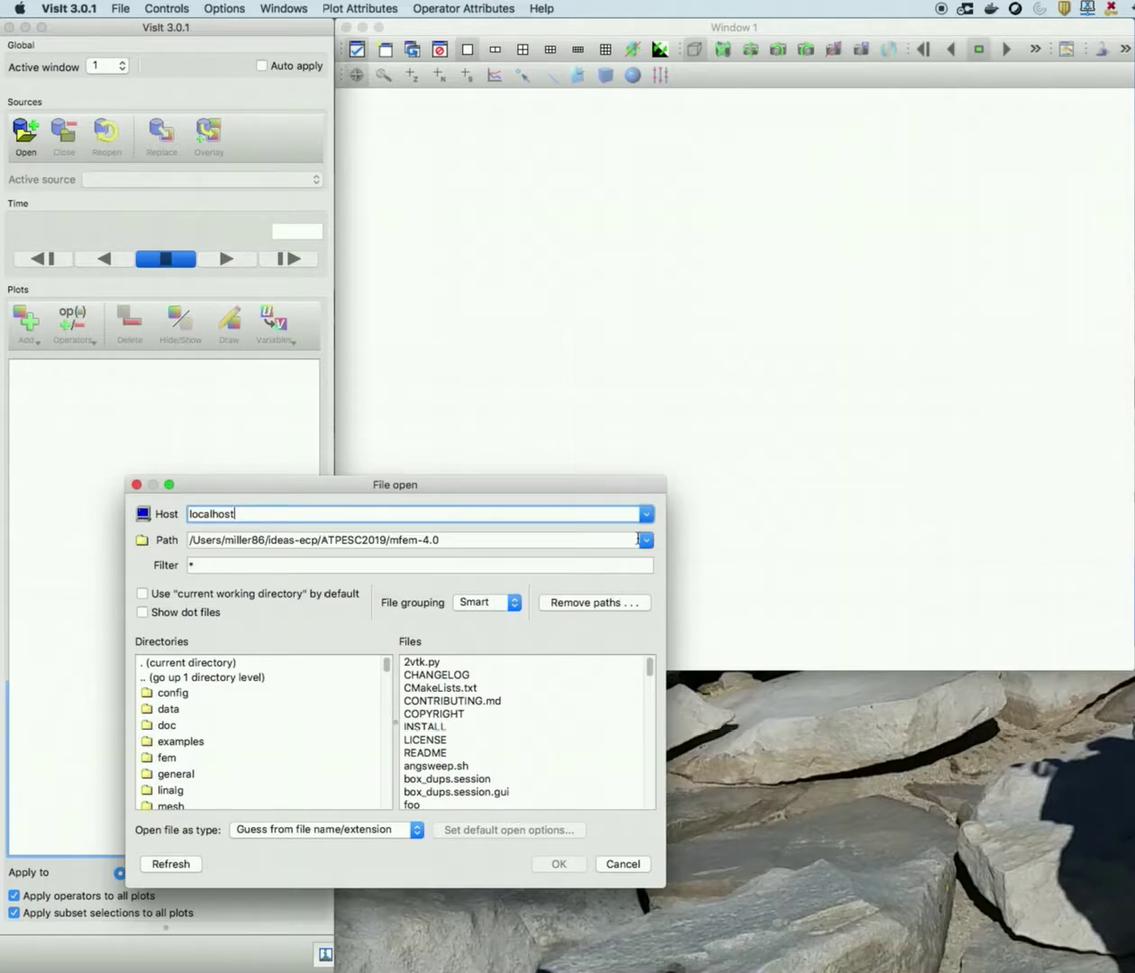
pyautogui.click(646, 540)
pyautogui.click(423, 608)
pyautogui.scroll(-15, 488, 755)
pyautogui.scroll(-4, 487, 755)
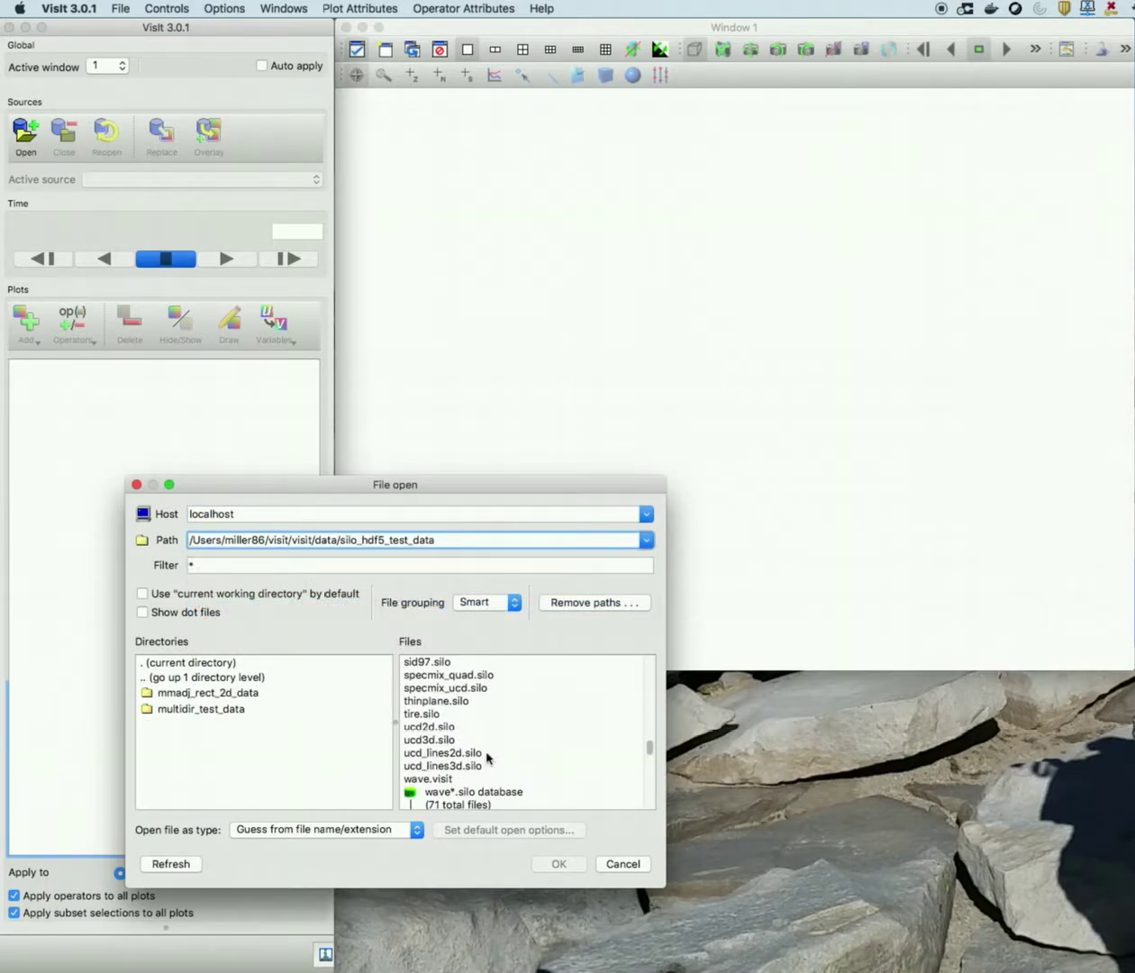
pyautogui.doubleClick(439, 701)
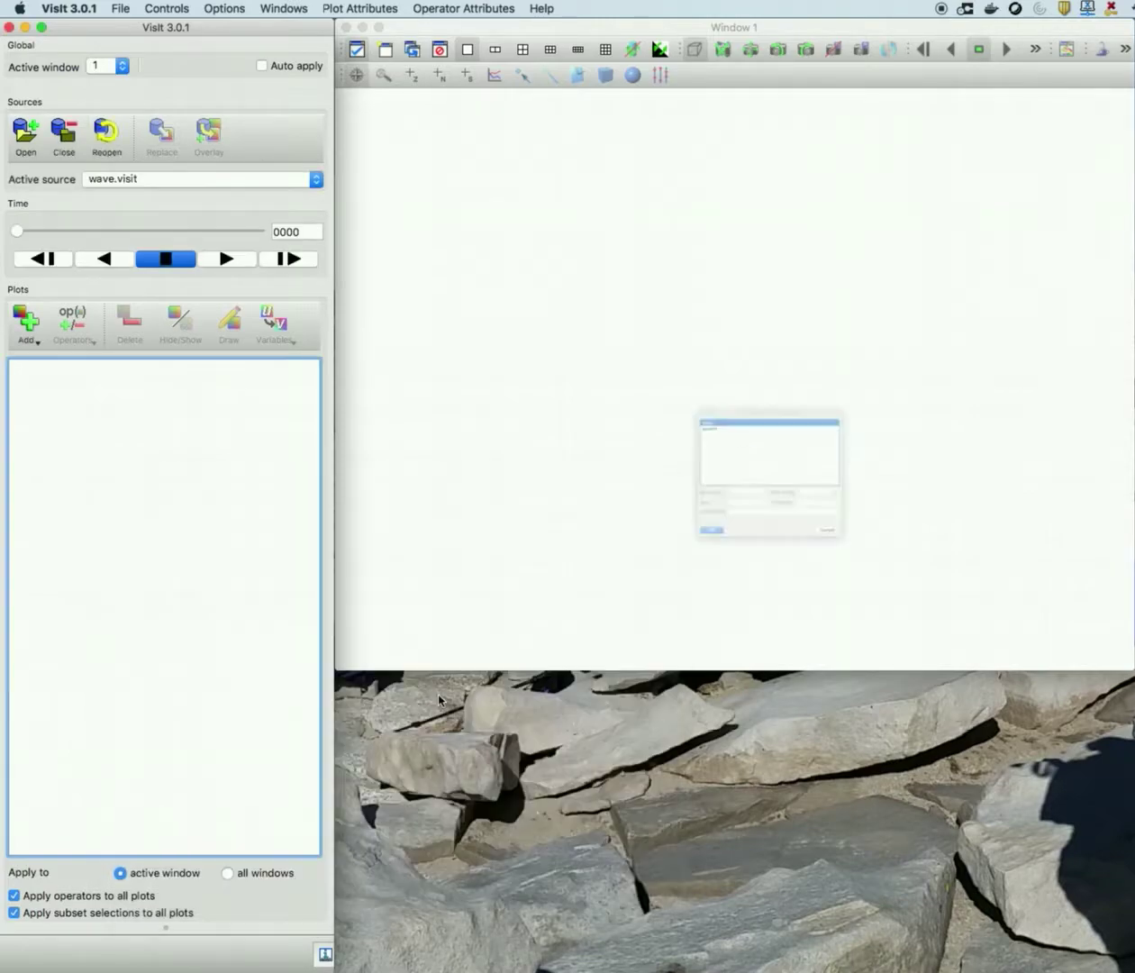
pyautogui.click(650, 610)
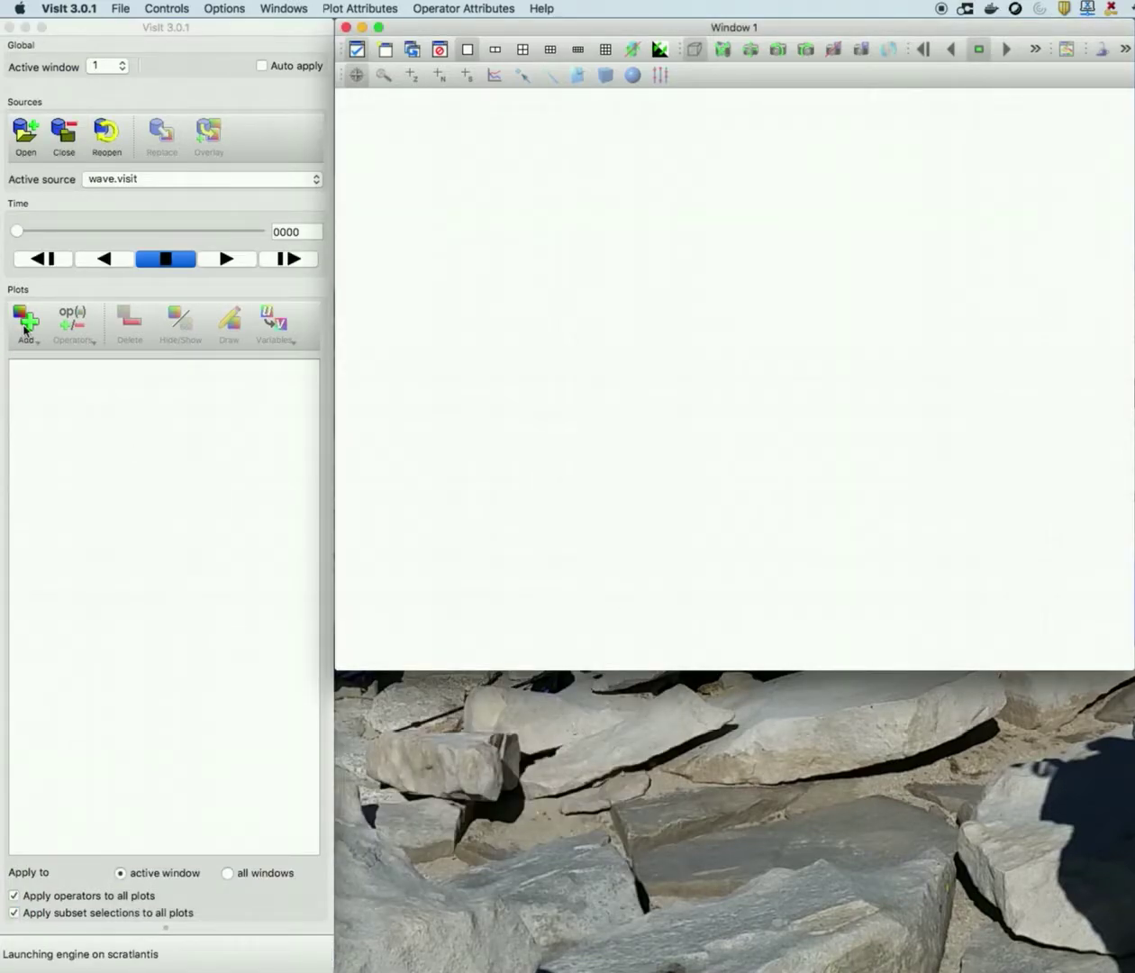
# Add a Filled Boundary plot of the Material variable and draw it.
pyautogui.click(25, 328)
pyautogui.moveTo(59, 410)
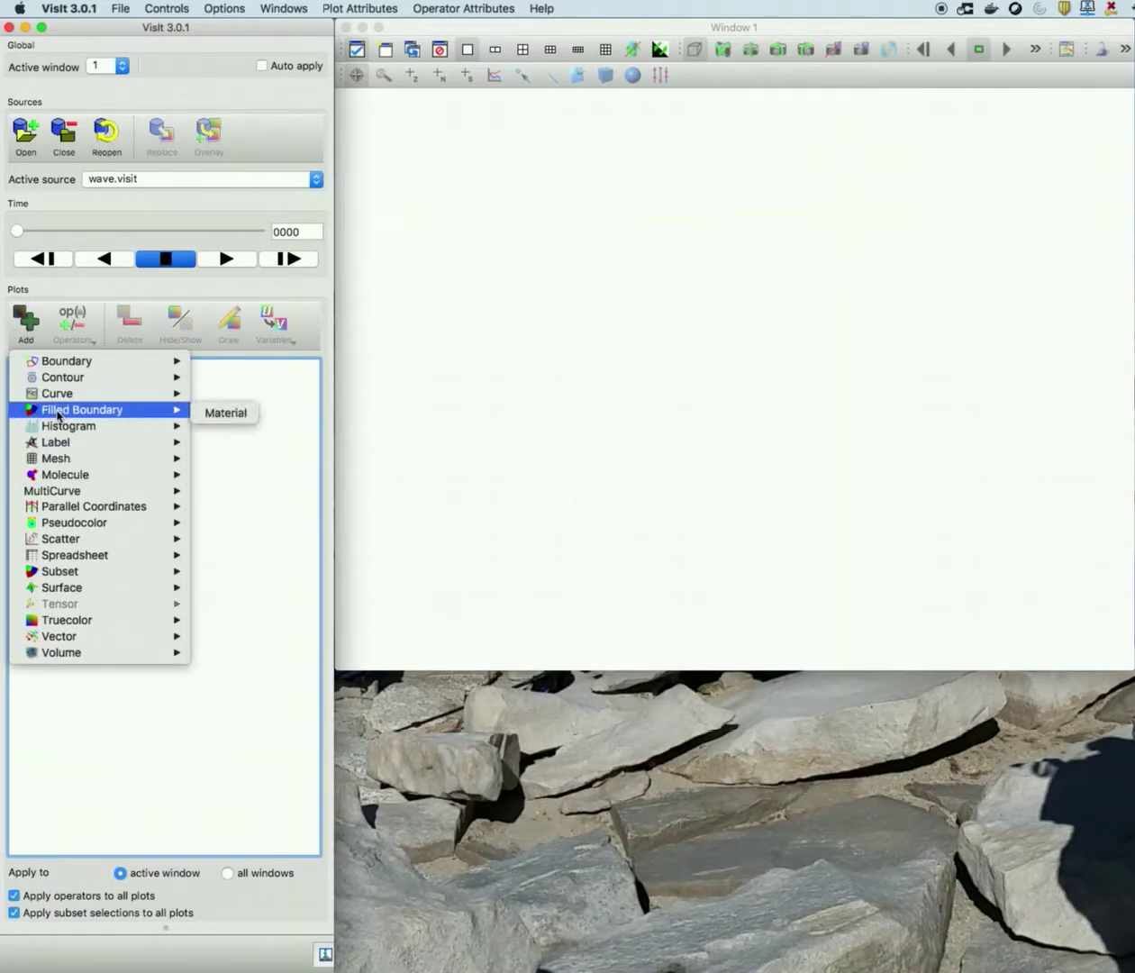
pyautogui.click(226, 417)
pyautogui.click(230, 338)
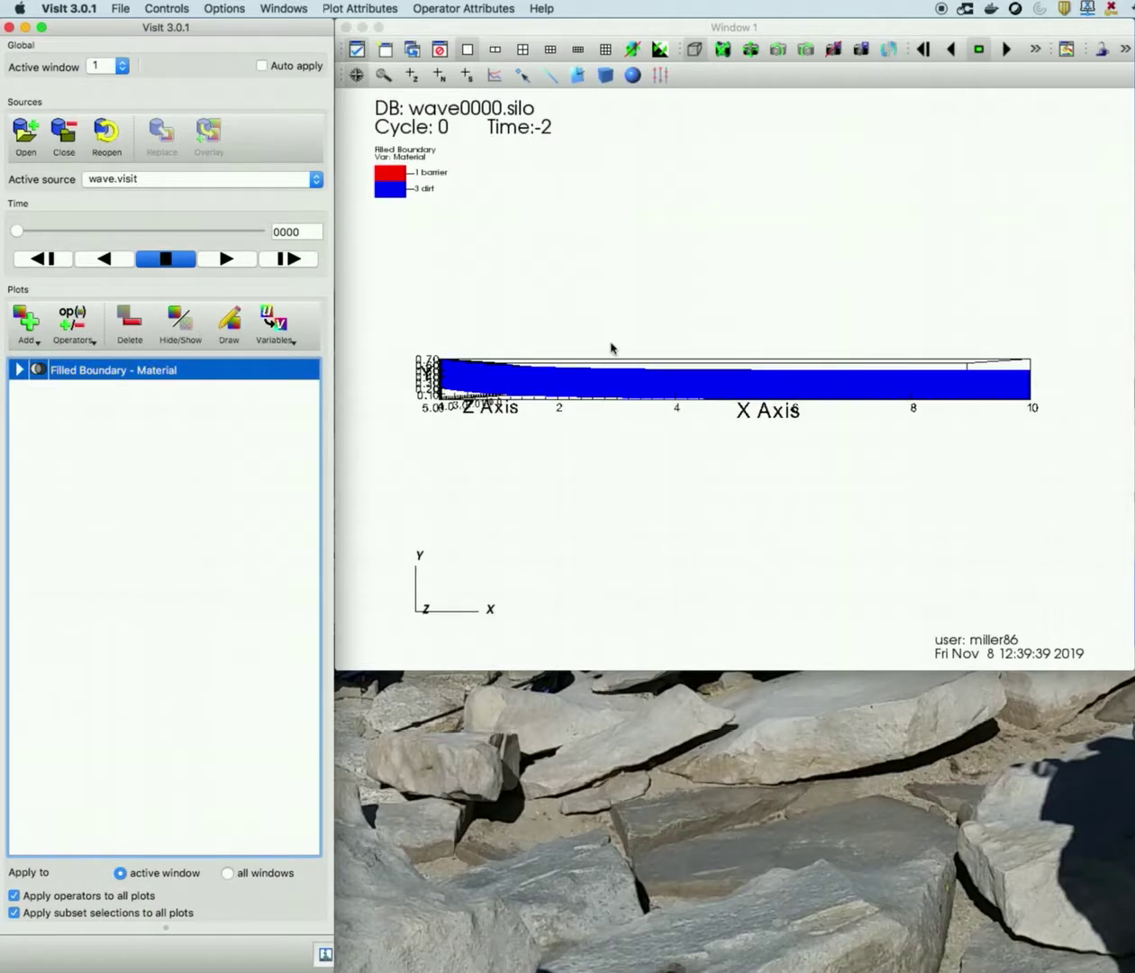
# Tilt the plot to play through the wave time states, and return to the first state with the view reset.
pyautogui.moveTo(708, 297); pyautogui.dragTo(486, 414)
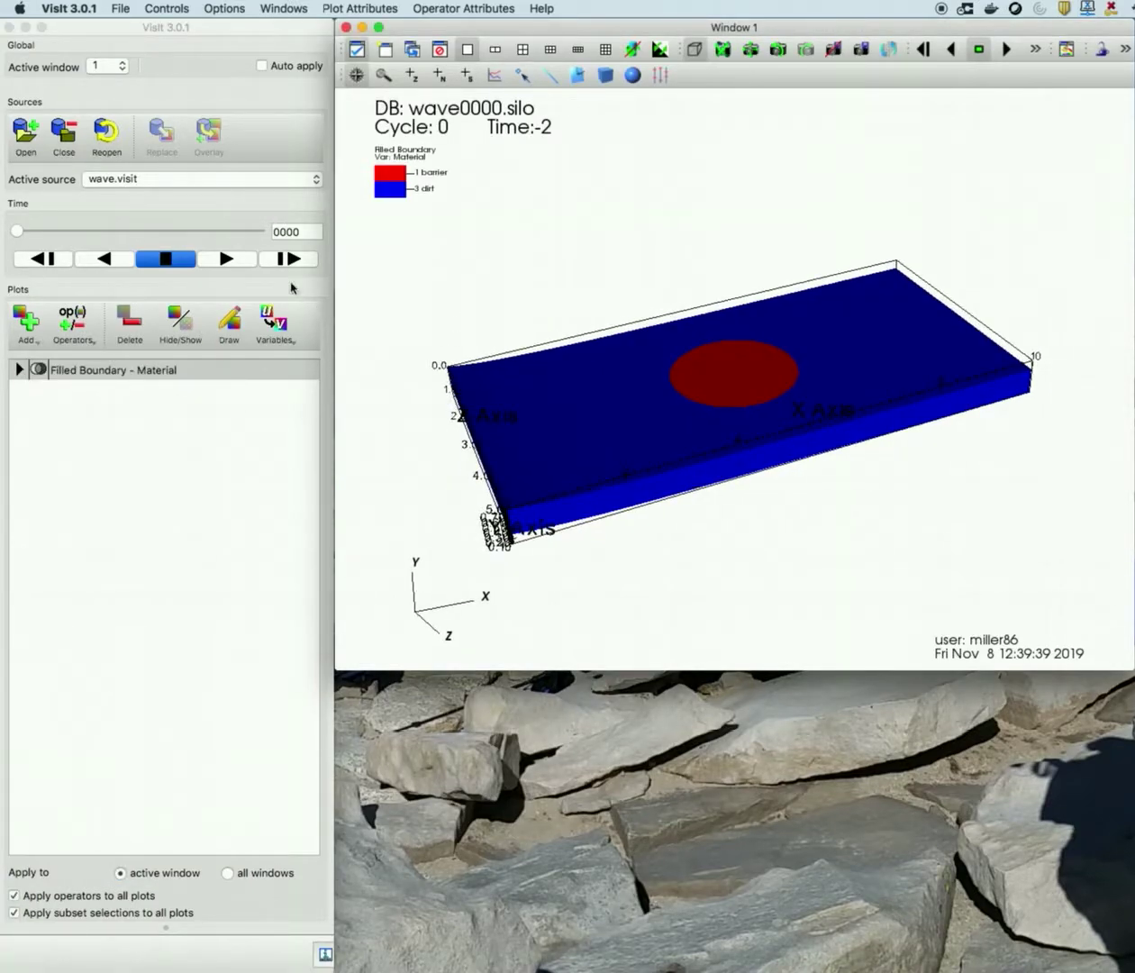
pyautogui.click(227, 259)
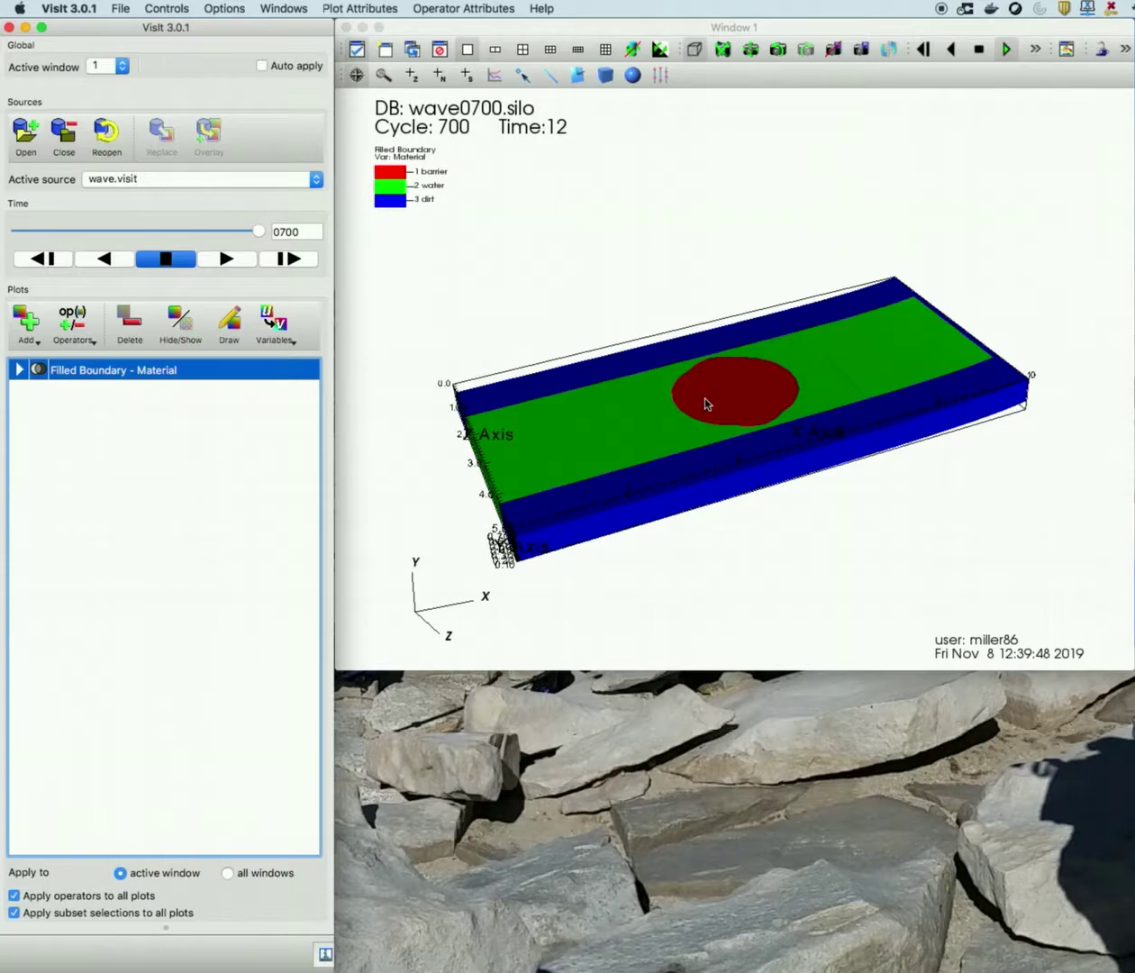
pyautogui.click(289, 259)
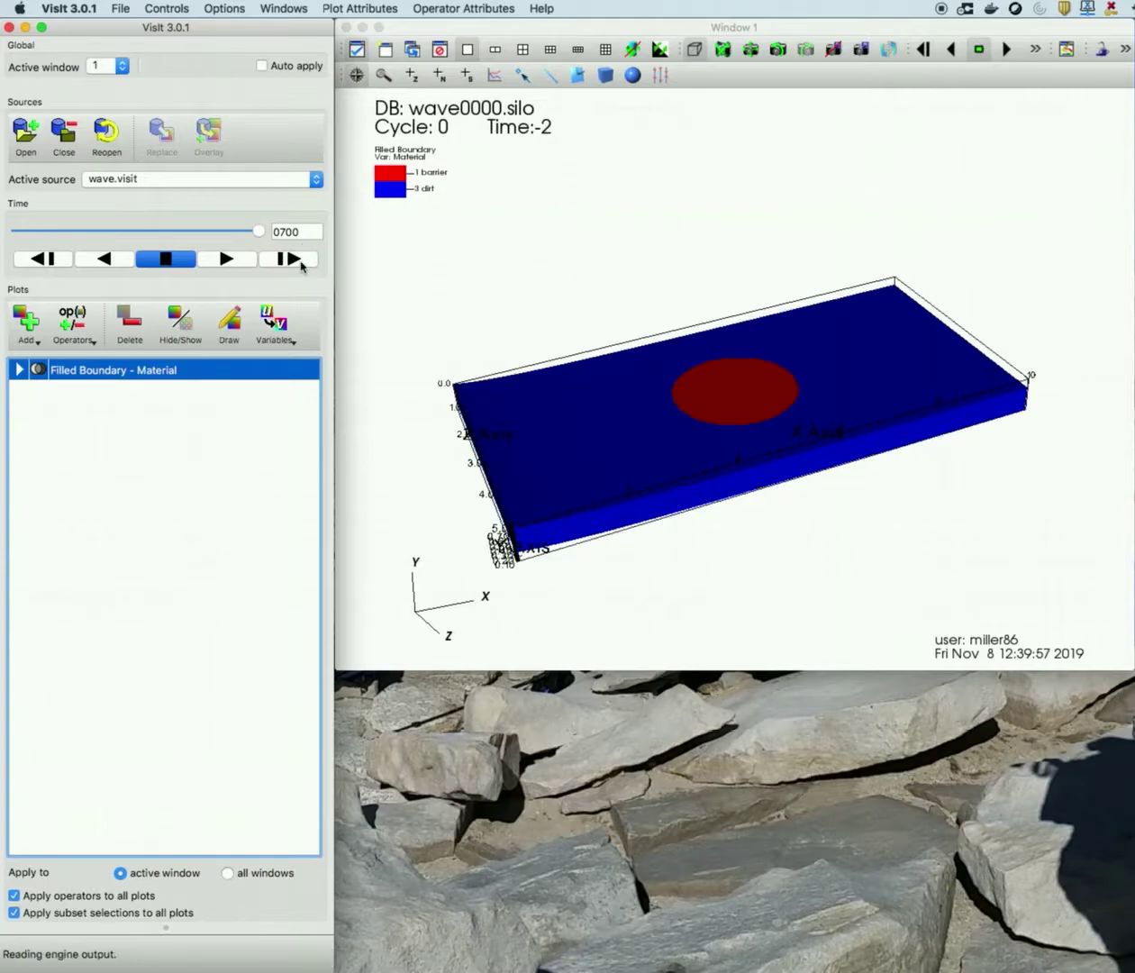
pyautogui.click(723, 53)
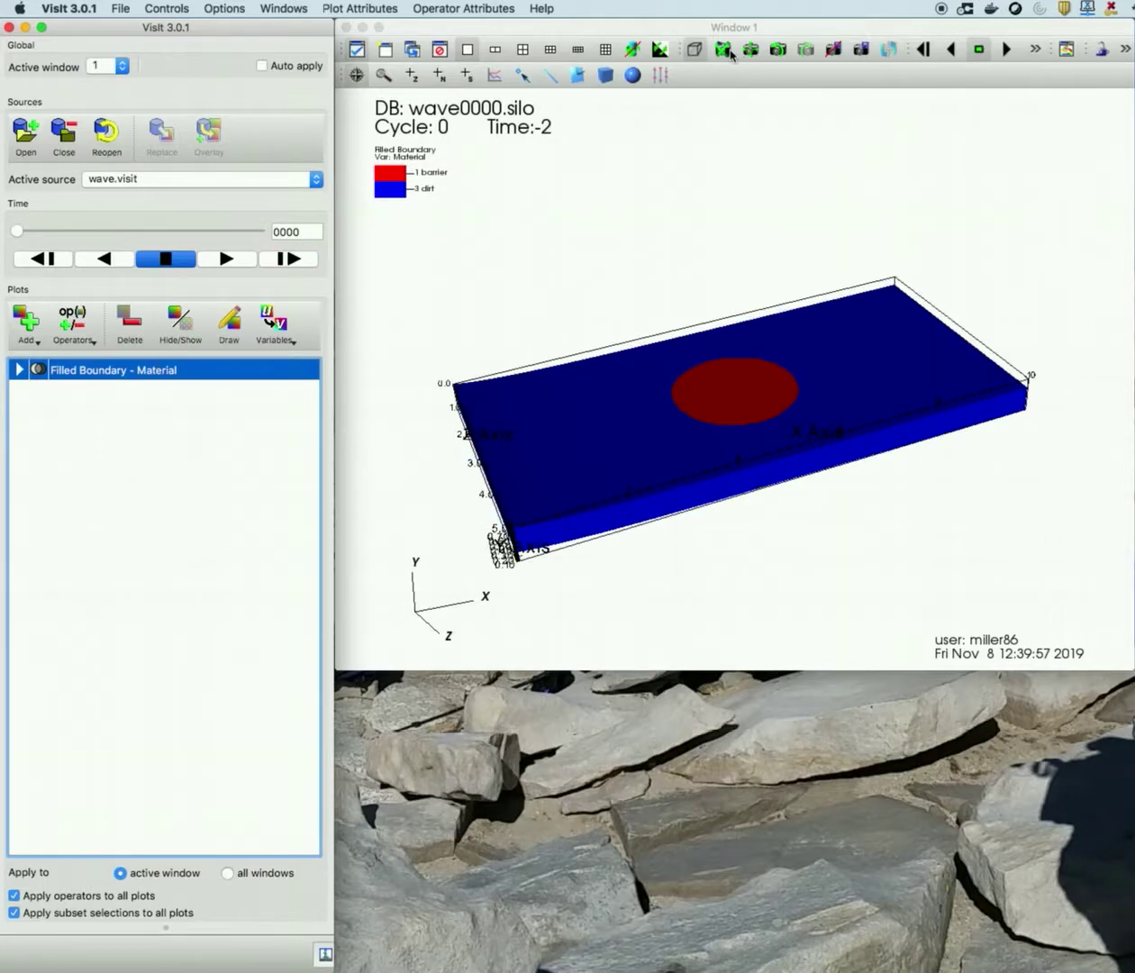
# Open the Keyframe Editor and resize its window to fit beneath the plot window.
pyautogui.click(171, 9)
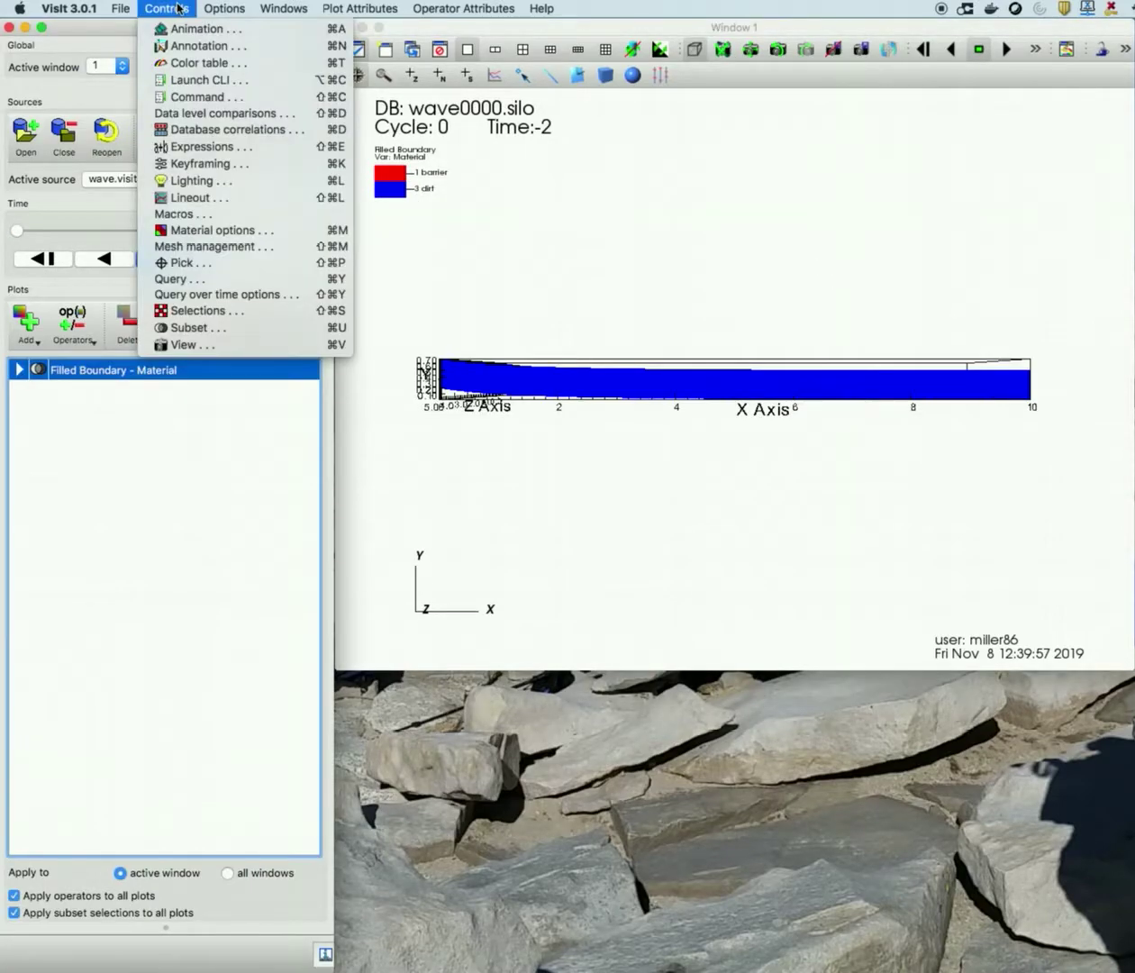
pyautogui.click(200, 164)
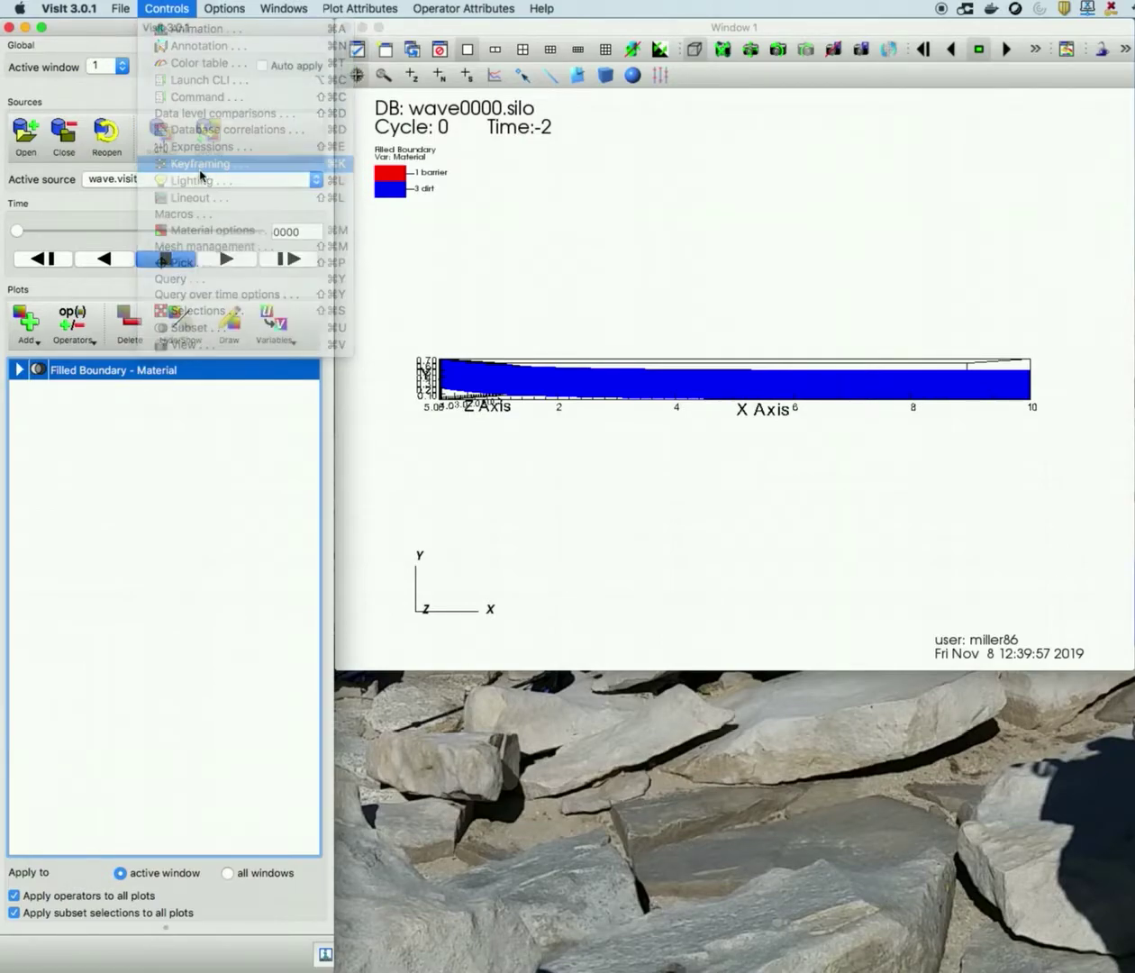
pyautogui.moveTo(612, 842); pyautogui.dragTo(1133, 851)
pyautogui.moveTo(847, 631); pyautogui.dragTo(849, 672)
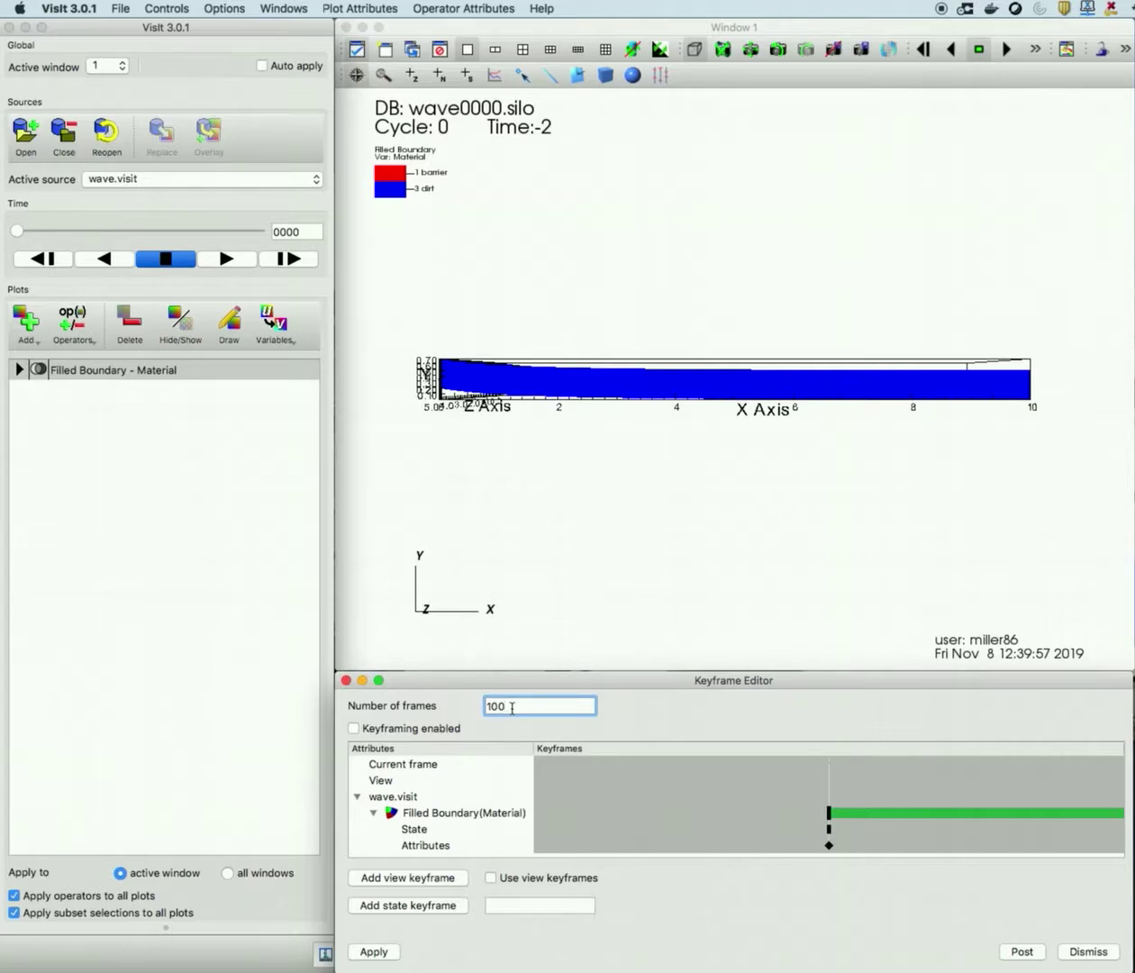
# Set the number of keyframe animation frames to 100 and apply with keyframing enabled.
pyautogui.press('Return')
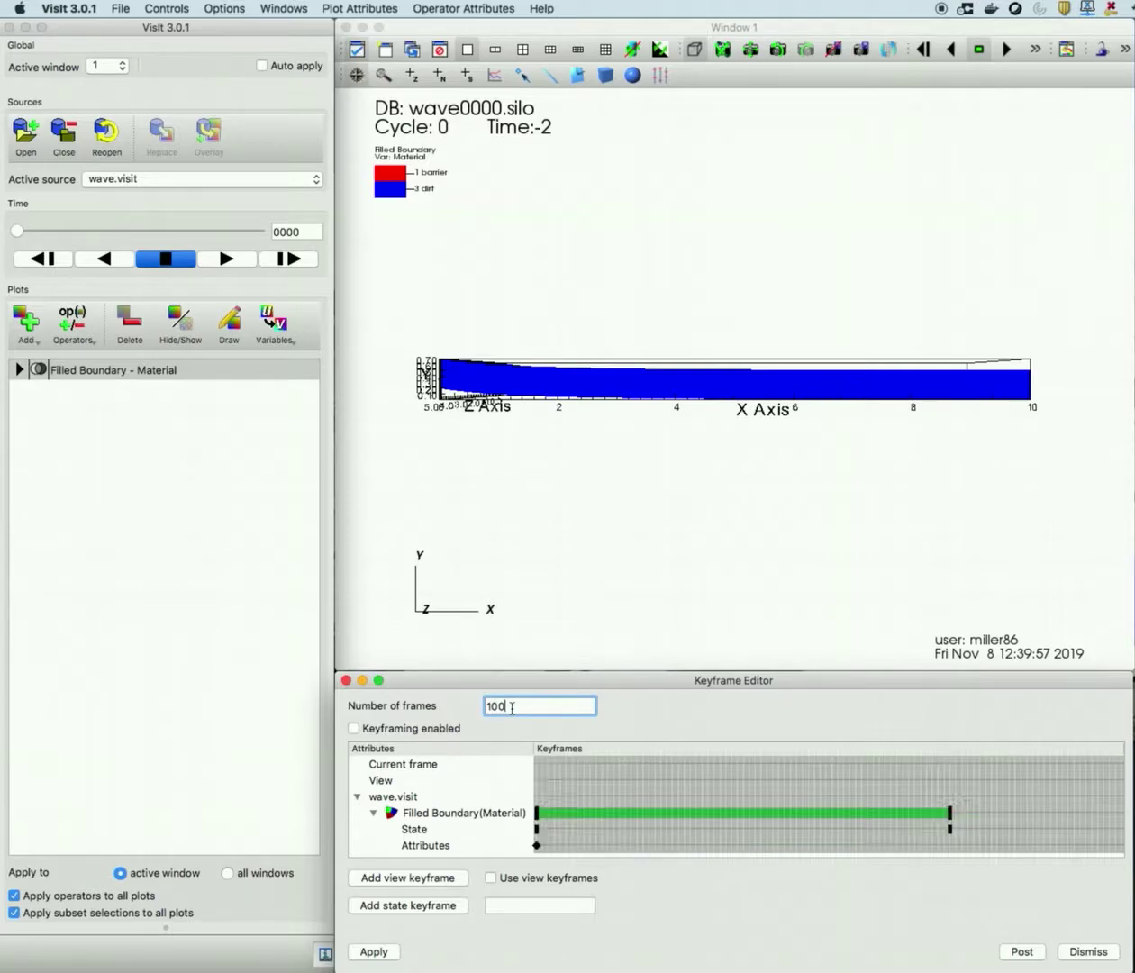
pyautogui.click(354, 728)
pyautogui.click(363, 952)
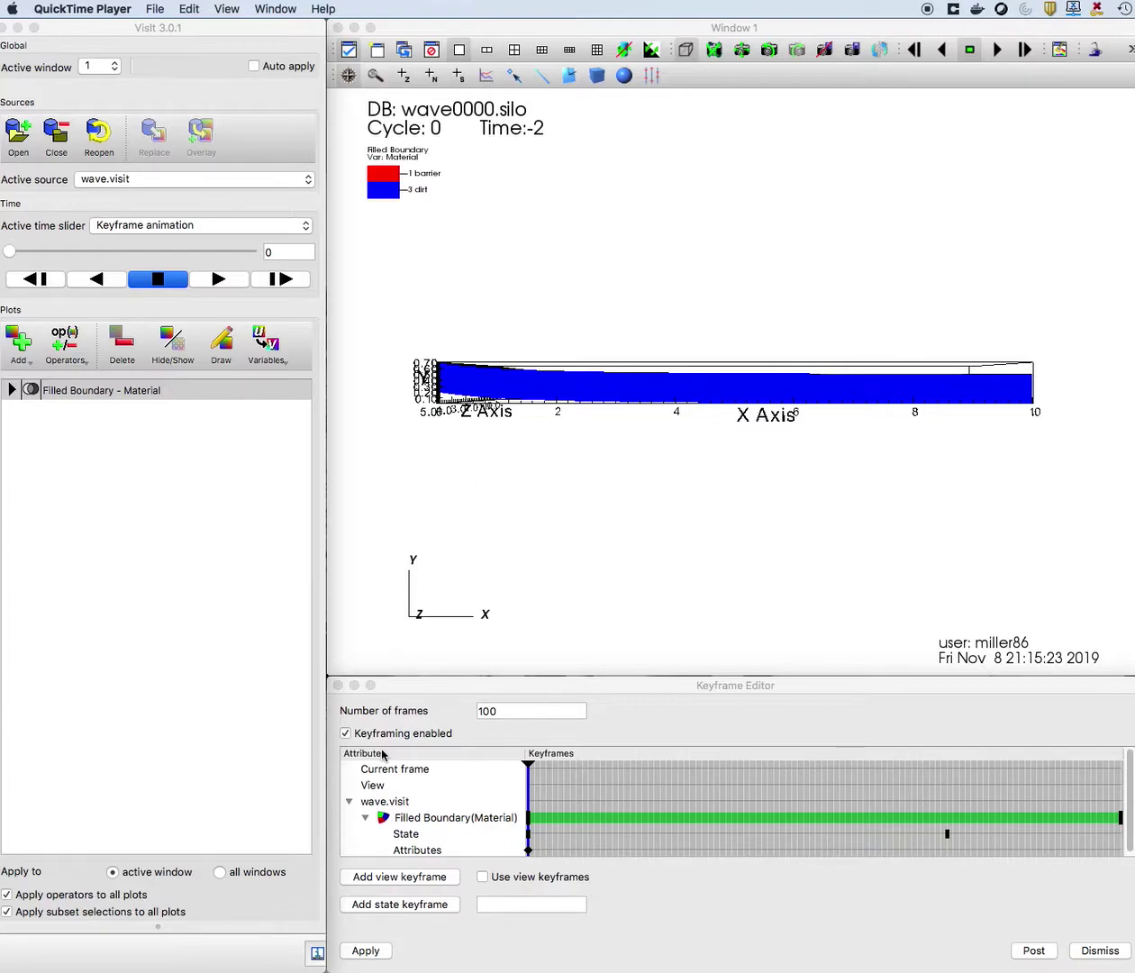
# Keep the active time slider on Keyframe animation and move the Filled Boundary plot's ending State keyframe to the last frame.
pyautogui.click(184, 228)
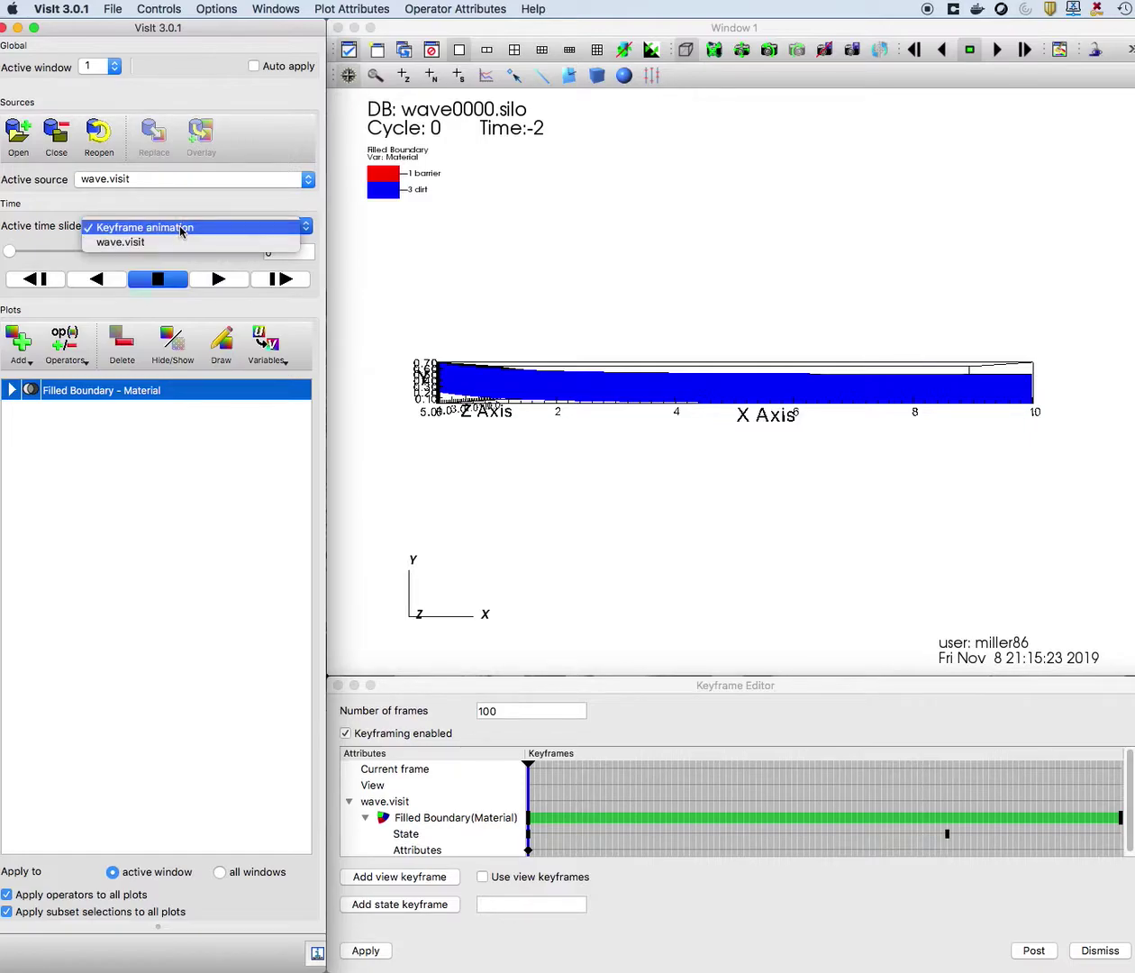
pyautogui.click(180, 228)
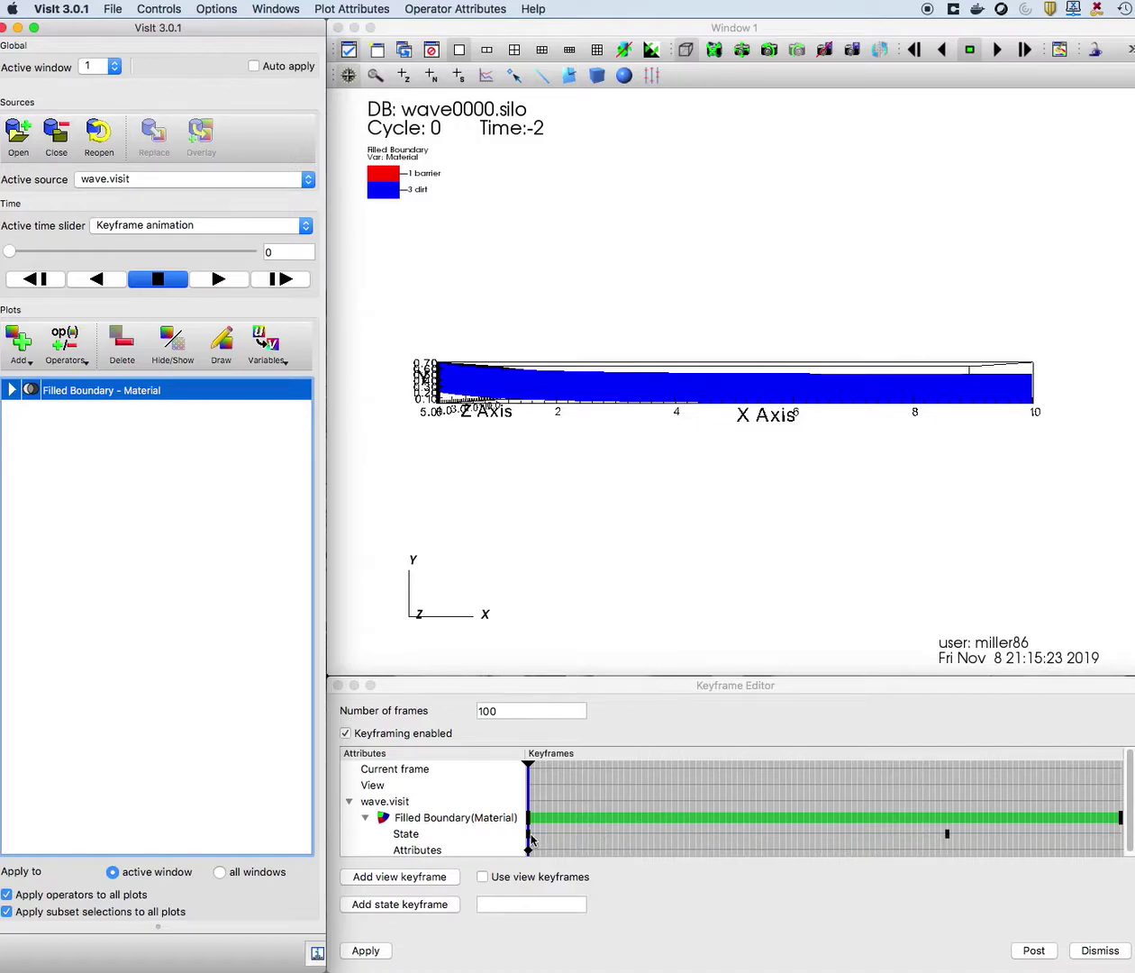
pyautogui.click(948, 836)
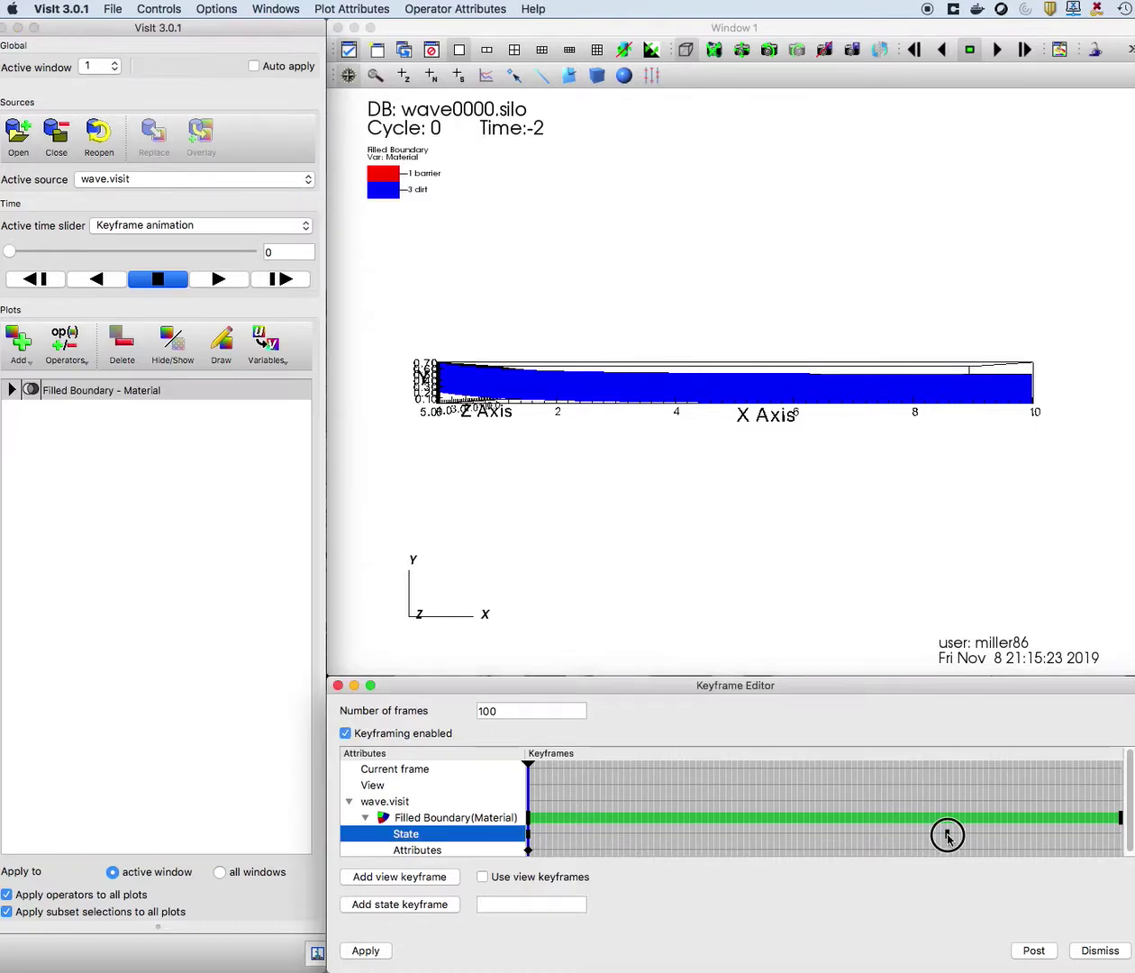
pyautogui.click(947, 836)
pyautogui.moveTo(948, 836); pyautogui.dragTo(1122, 834)
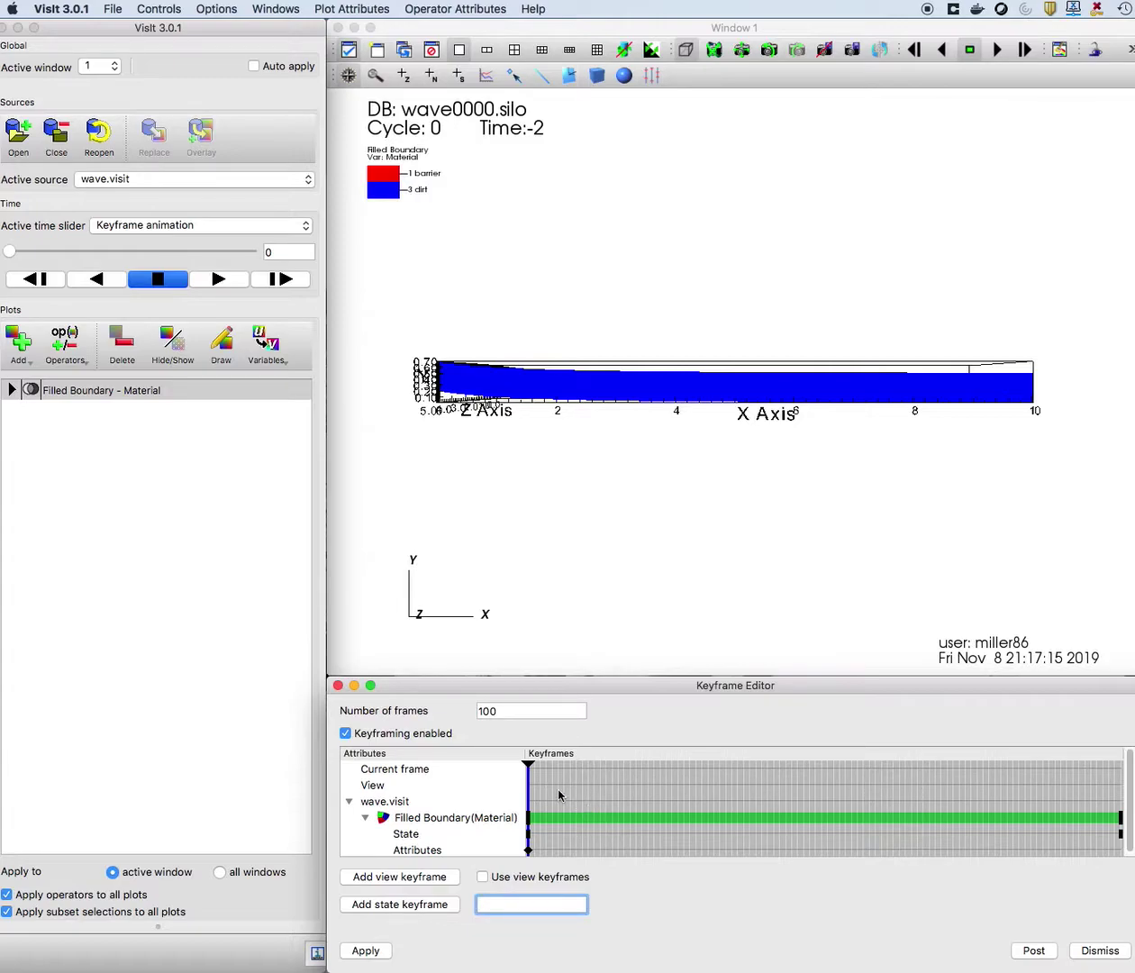
# Compare playback of the Keyframe animation and wave.visit time sliders, ending on frame 0 of Keyframe animation.
pyautogui.click(219, 279)
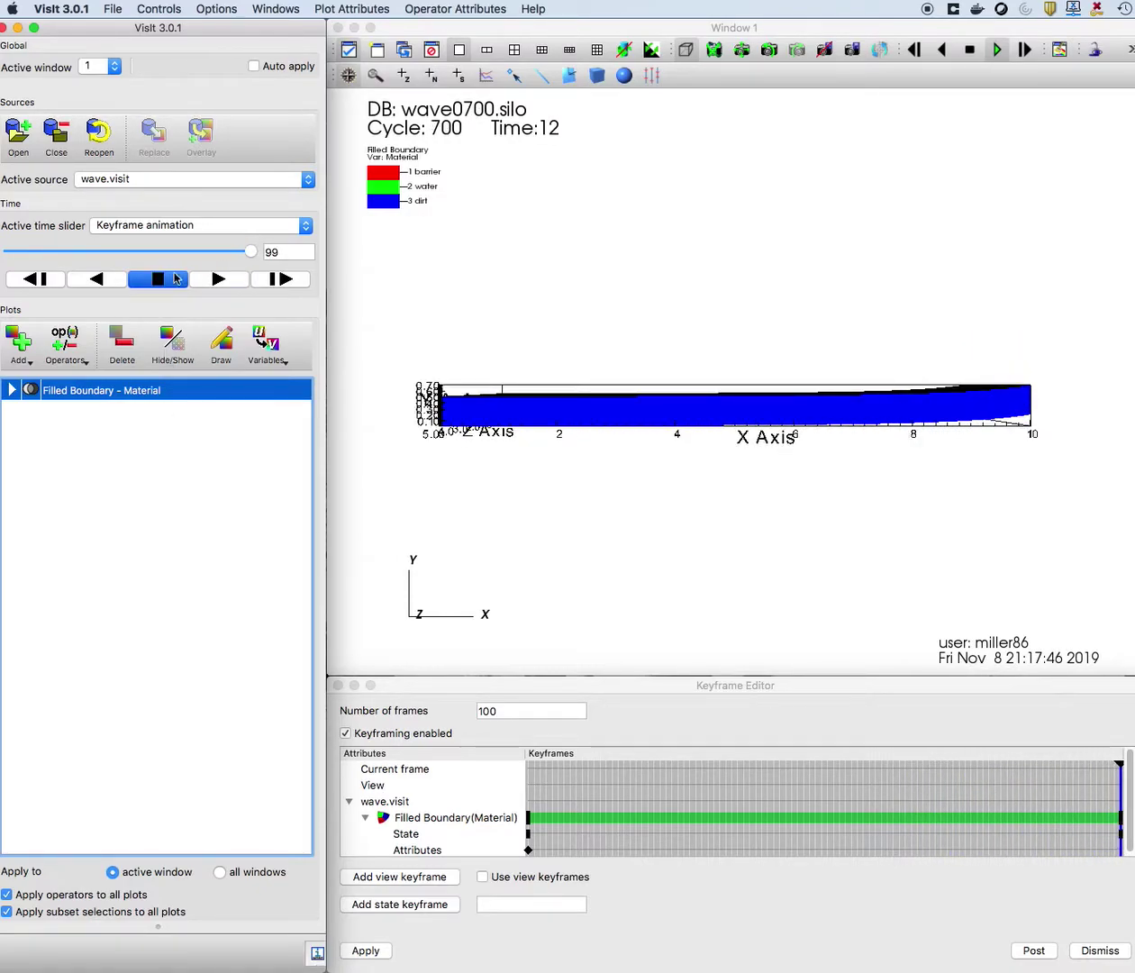
pyautogui.click(213, 227)
pyautogui.click(206, 241)
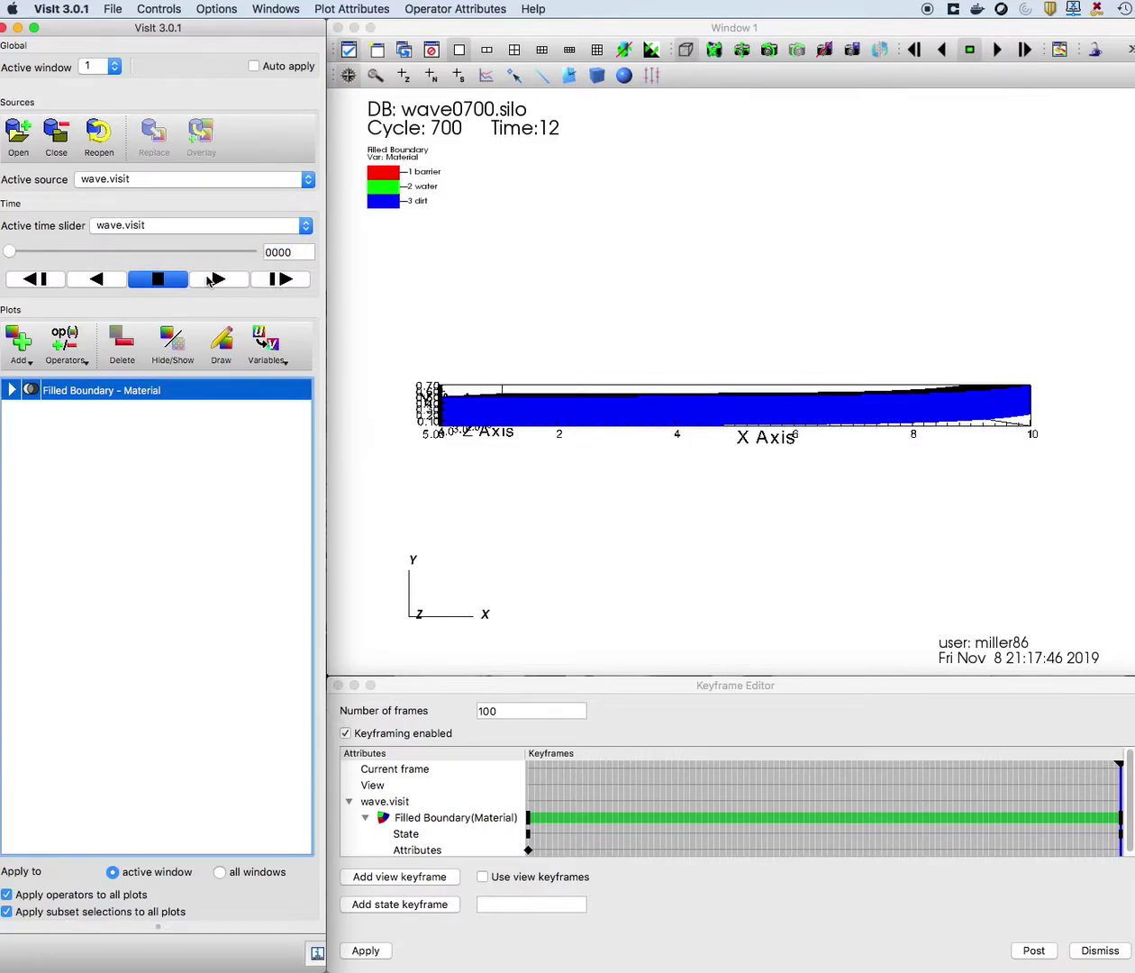
pyautogui.click(218, 279)
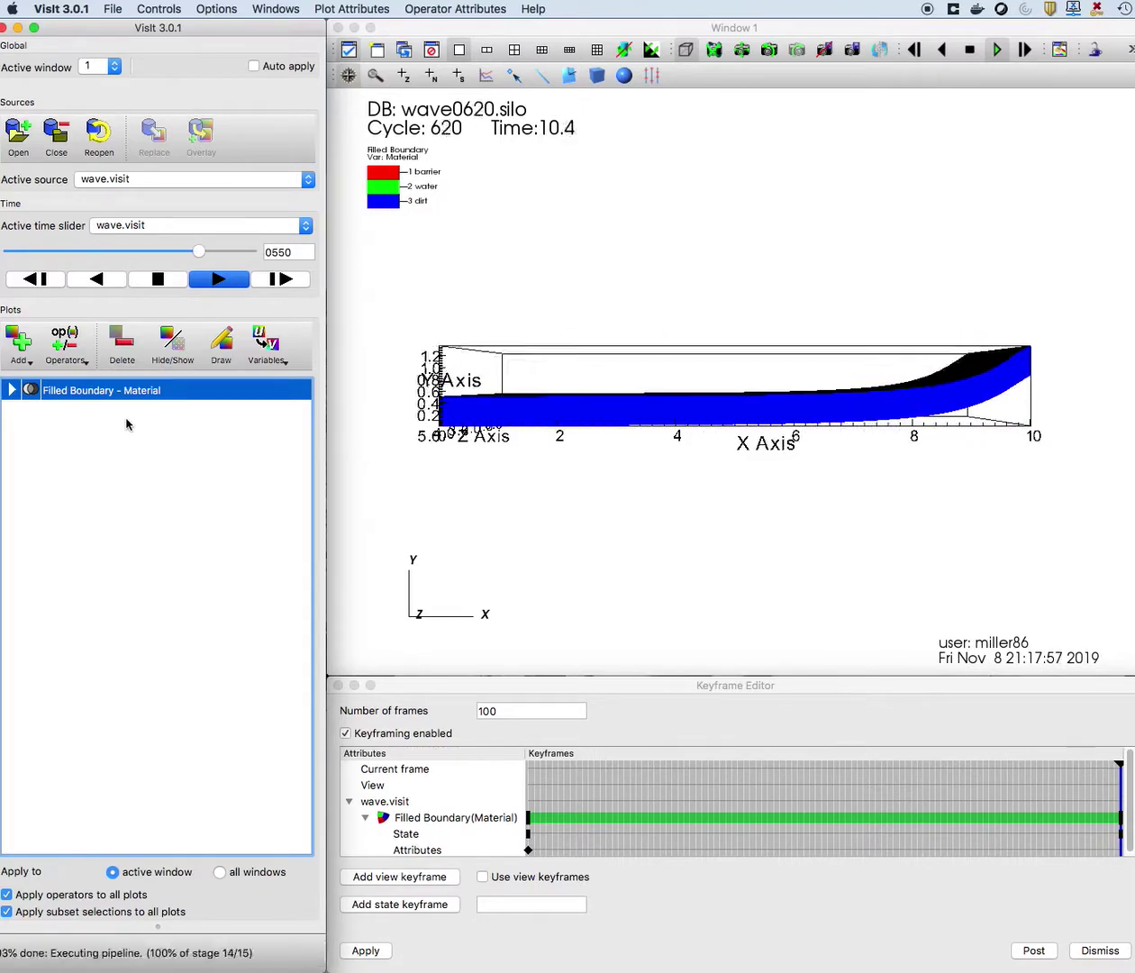
pyautogui.click(256, 227)
pyautogui.click(245, 213)
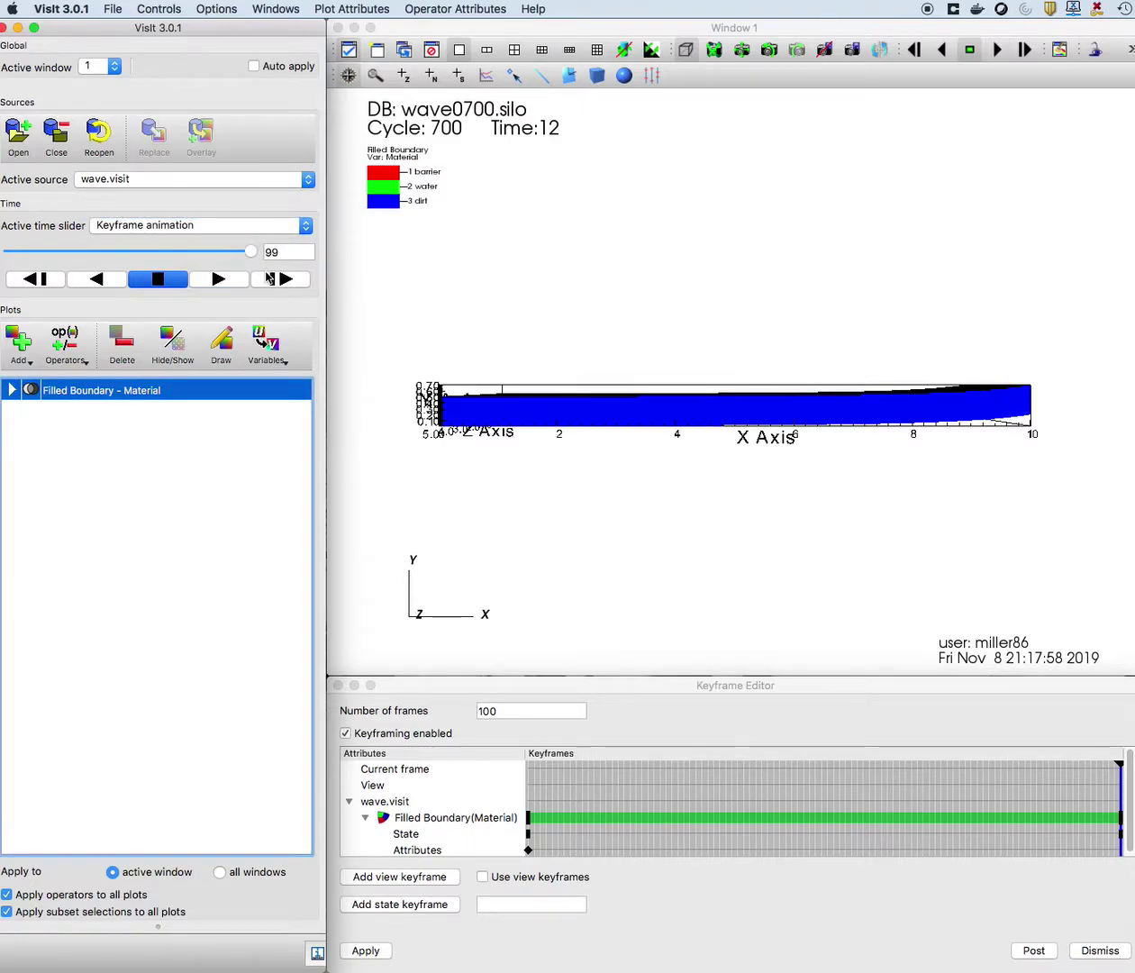
pyautogui.click(270, 279)
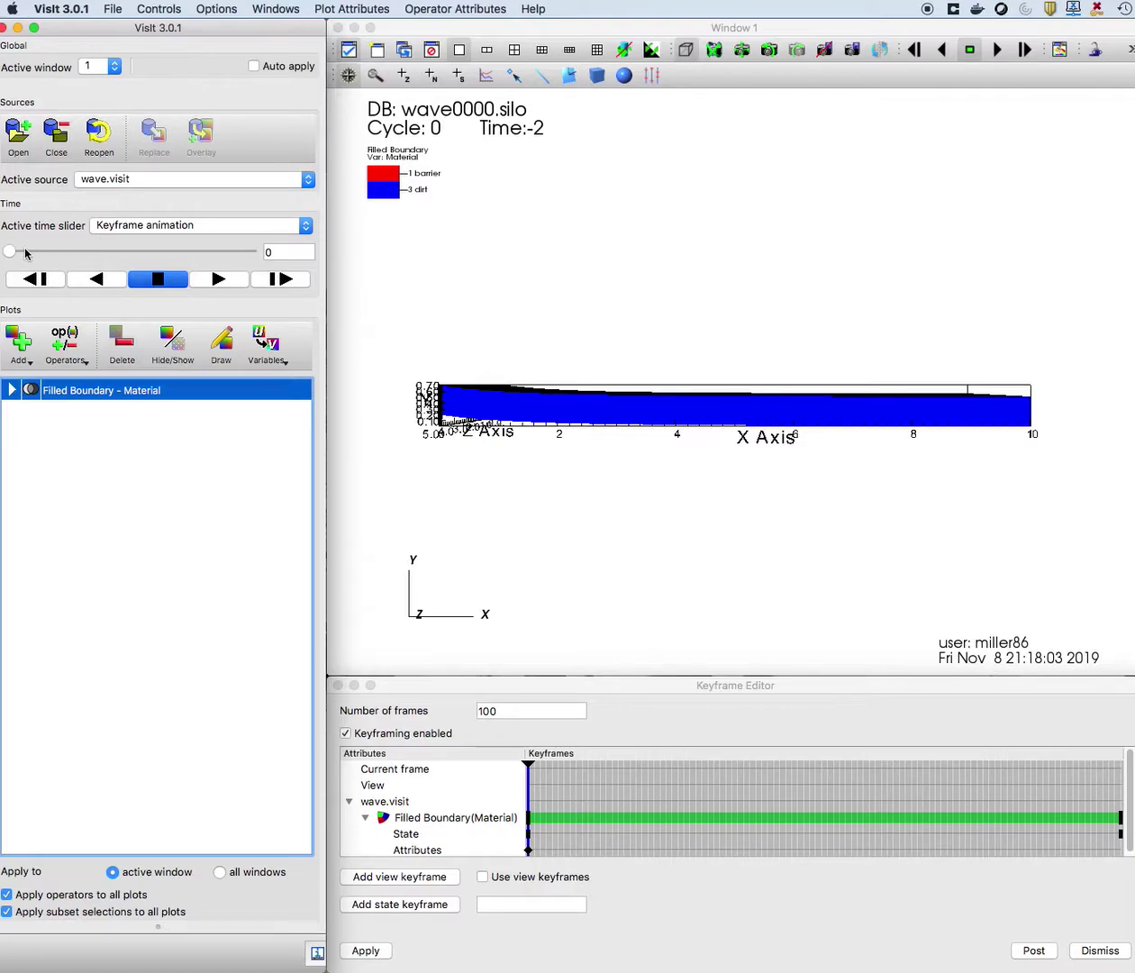
# Scrub the current frame marker to frame 32 and return the keyframe animation to frame 0.
pyautogui.click(530, 768)
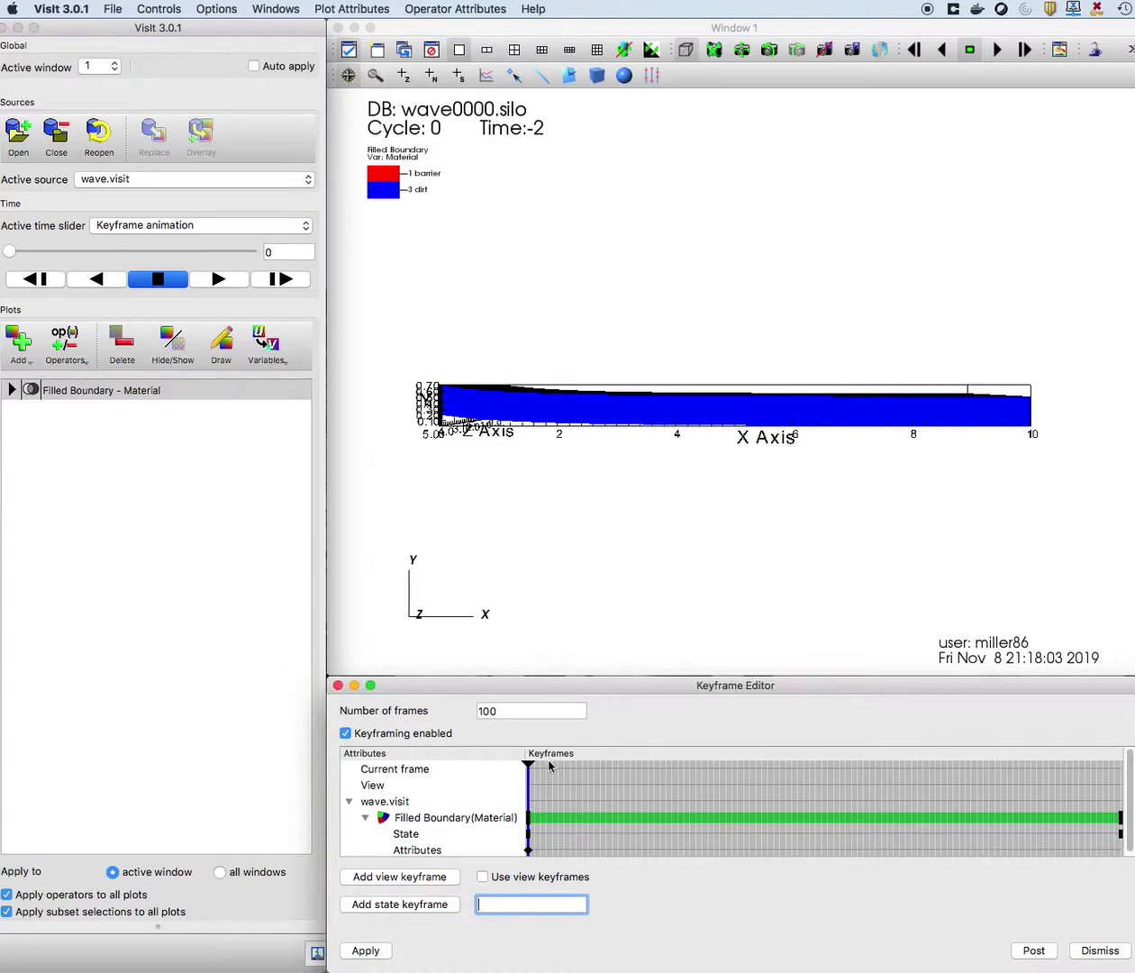
pyautogui.click(531, 768)
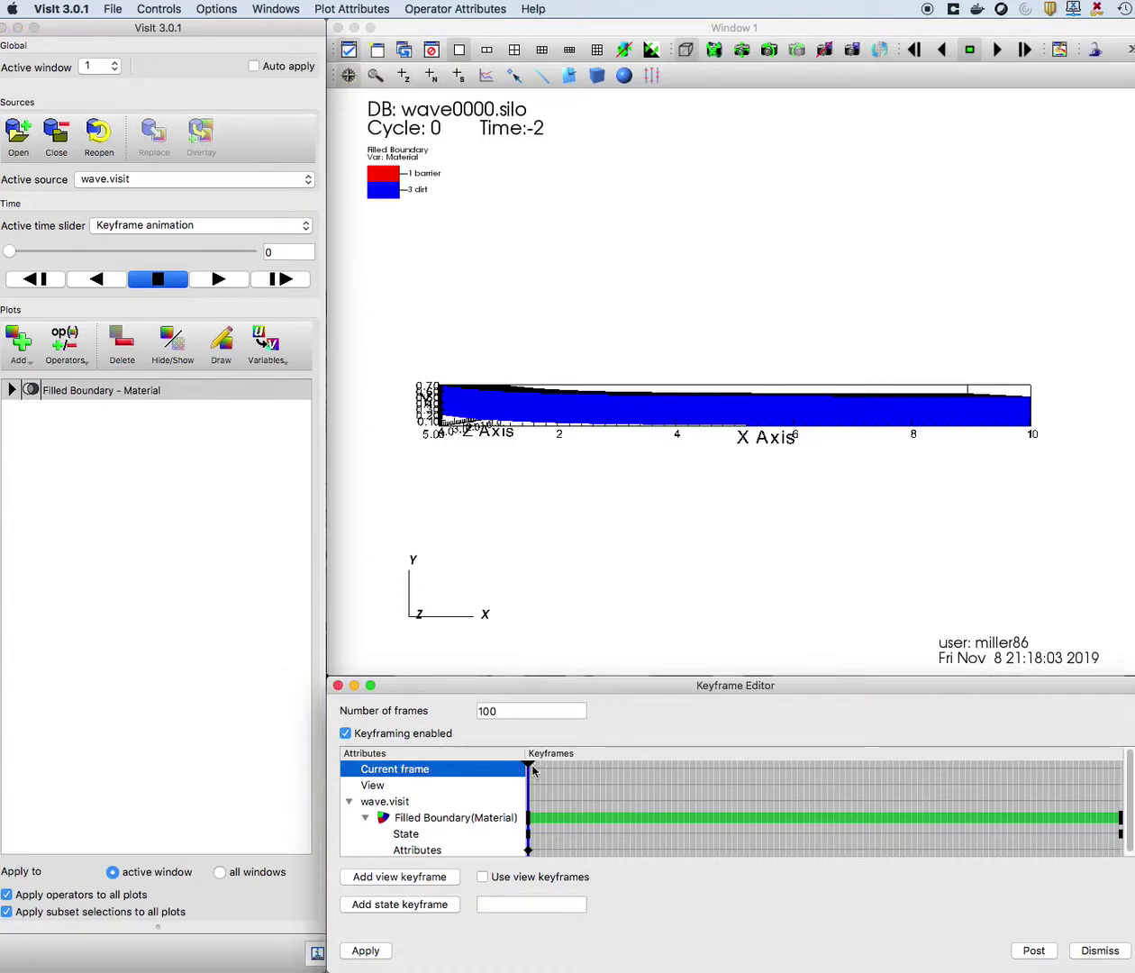
pyautogui.click(530, 767)
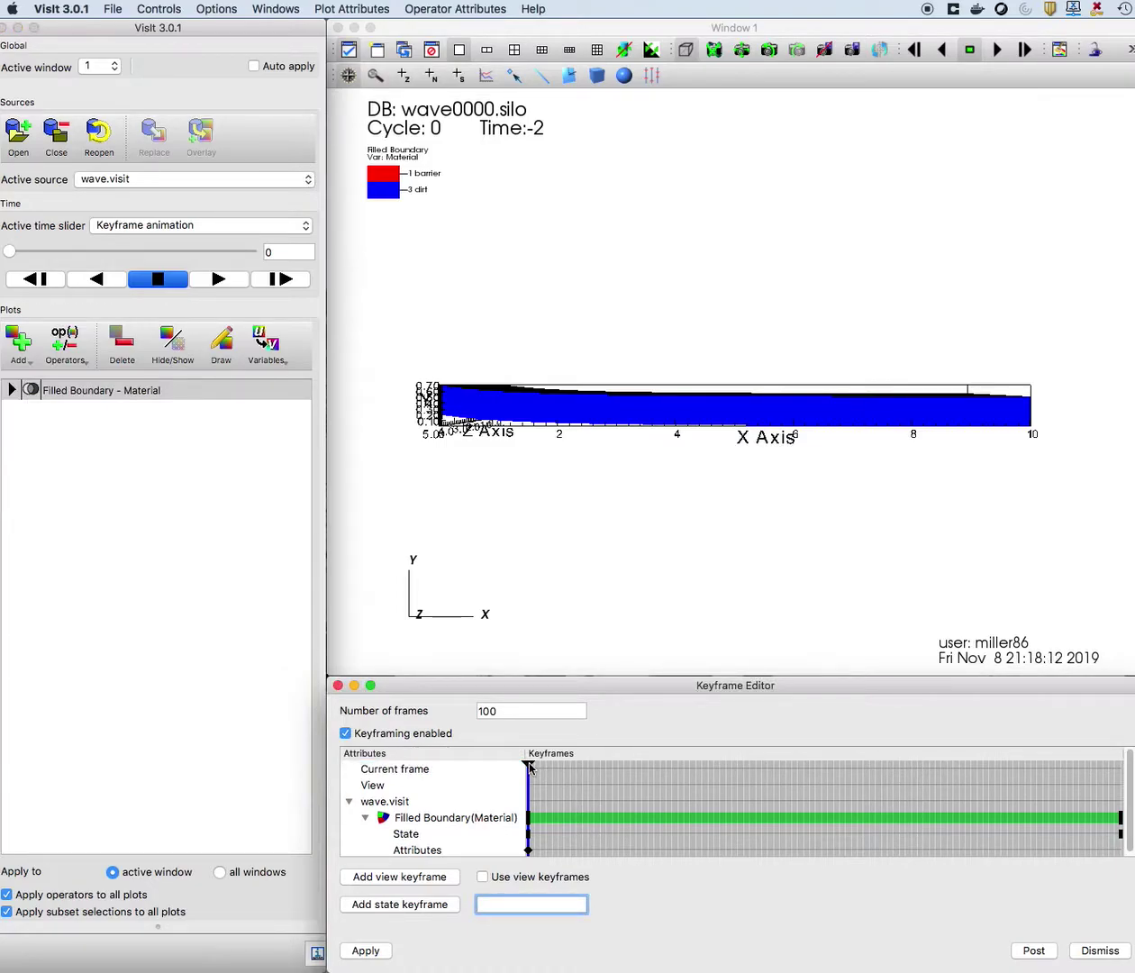
pyautogui.click(530, 767)
pyautogui.click(532, 766)
pyautogui.moveTo(530, 767); pyautogui.dragTo(719, 767)
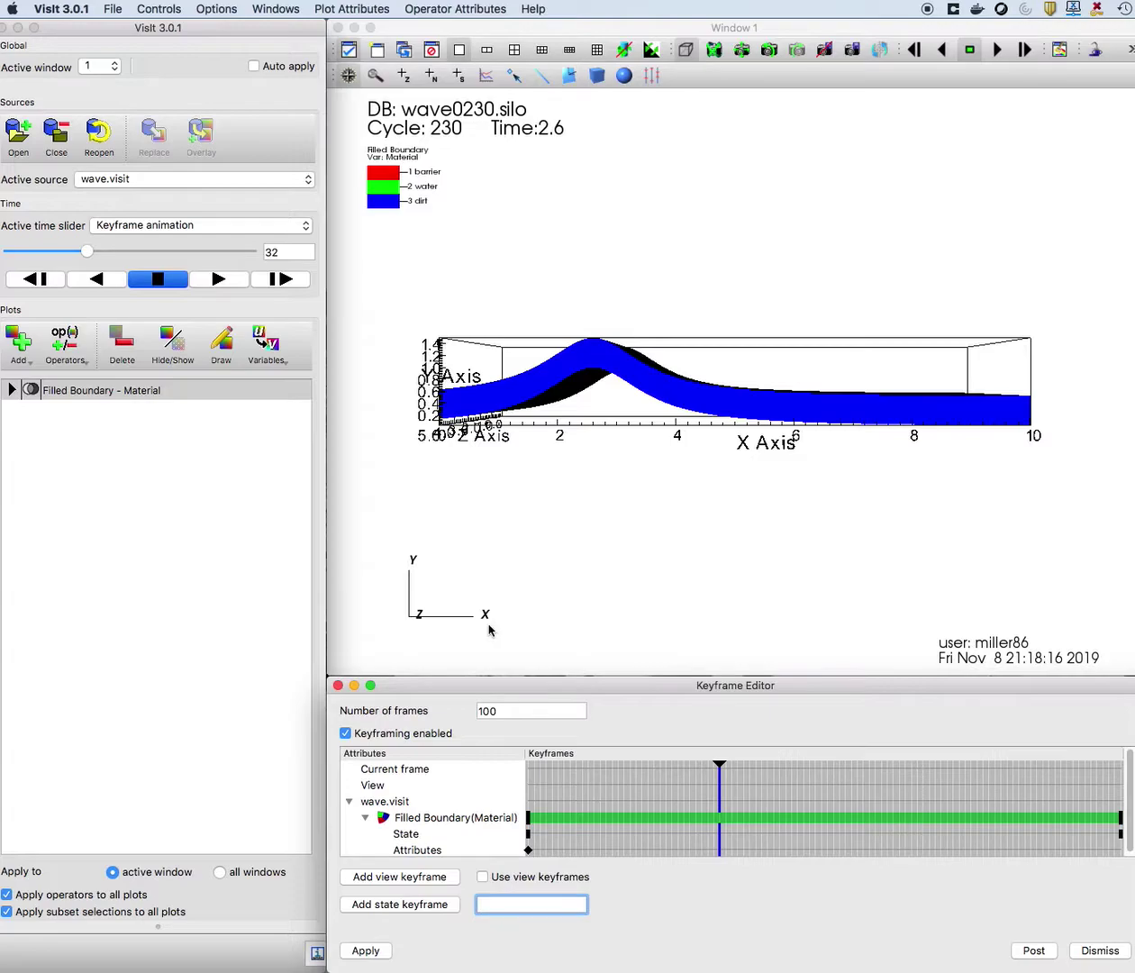
pyautogui.moveTo(89, 253); pyautogui.dragTo(8, 251)
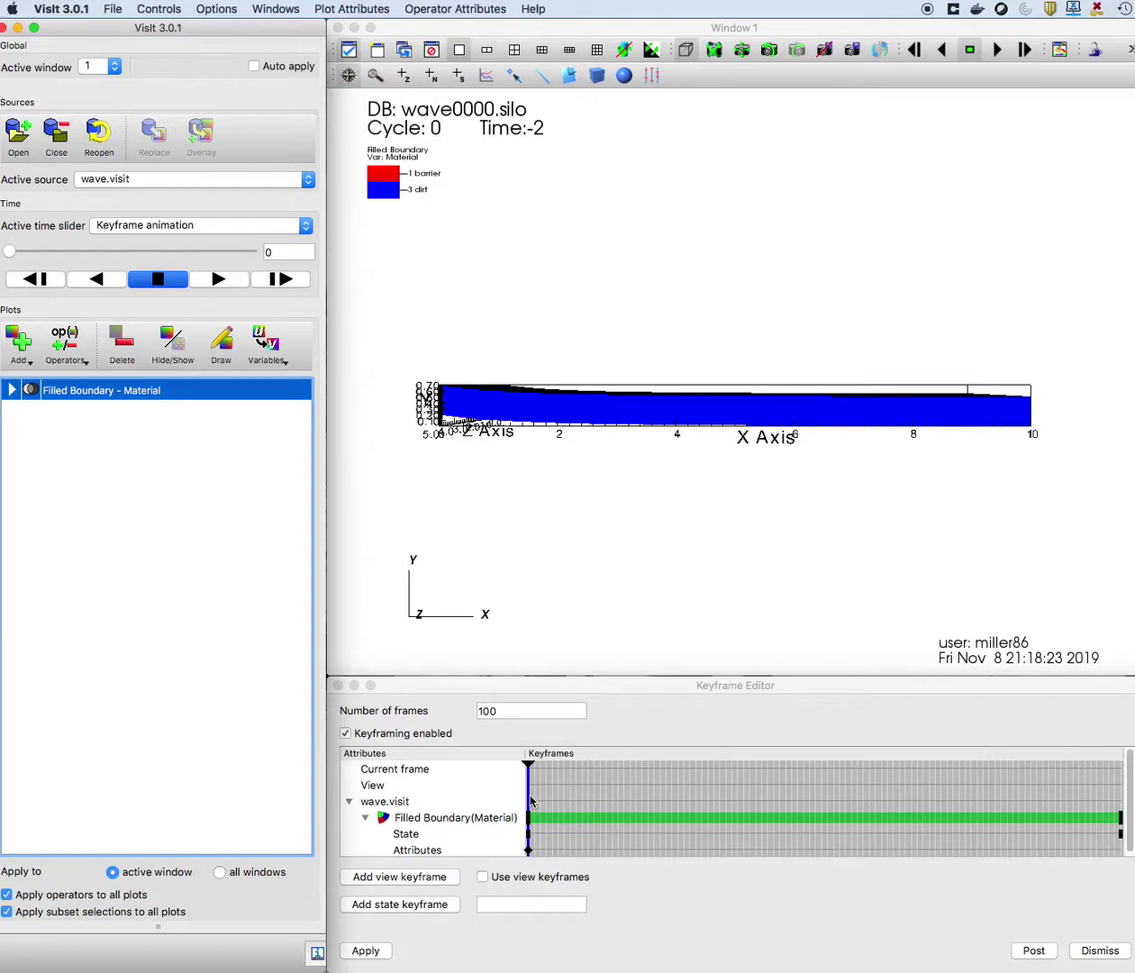
# Add a view keyframe at frame 0 and advance the keyframe animation to frame 11.
pyautogui.click(429, 929)
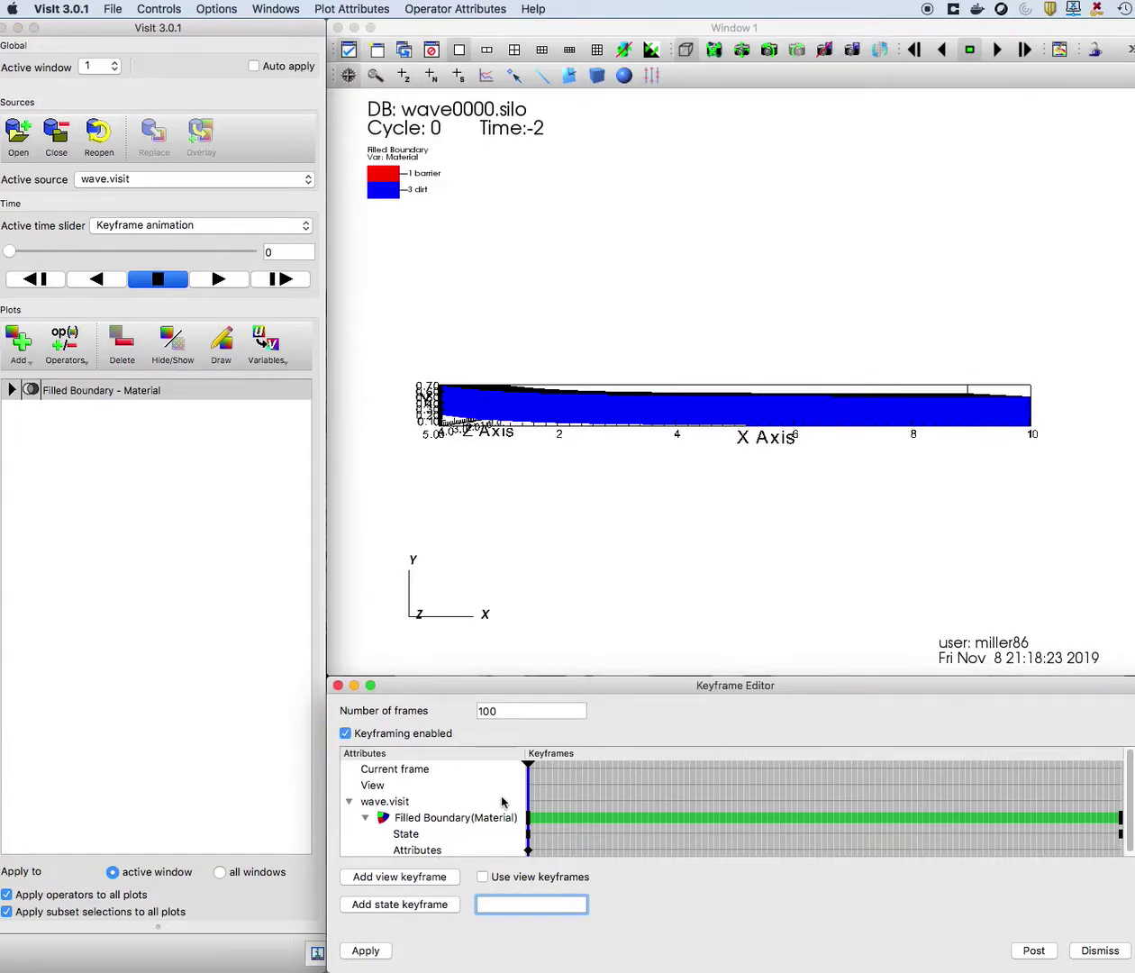
pyautogui.click(412, 876)
pyautogui.click(274, 280)
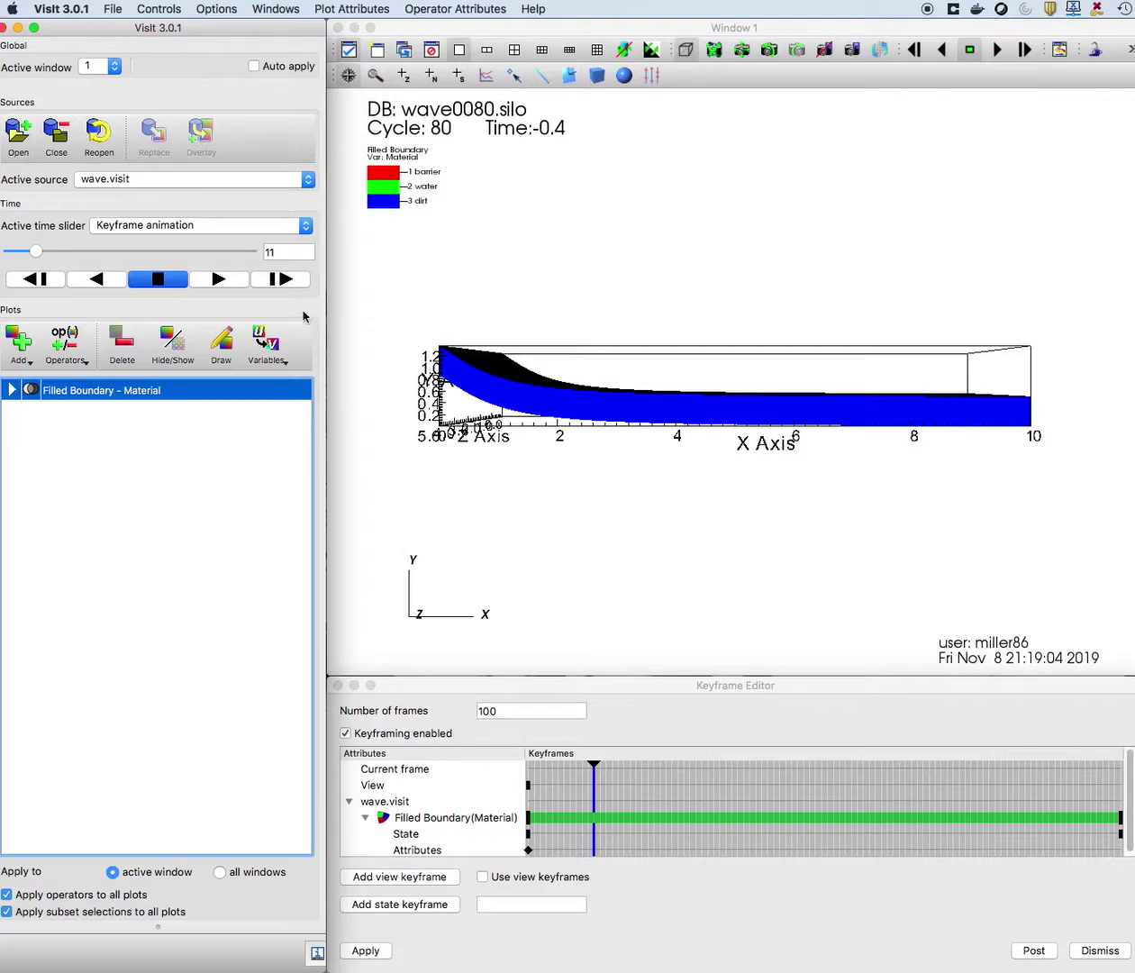
# Advance the keyframe animation to frame 12 and set the wave.visit time slider to state 0300 there.
pyautogui.click(279, 280)
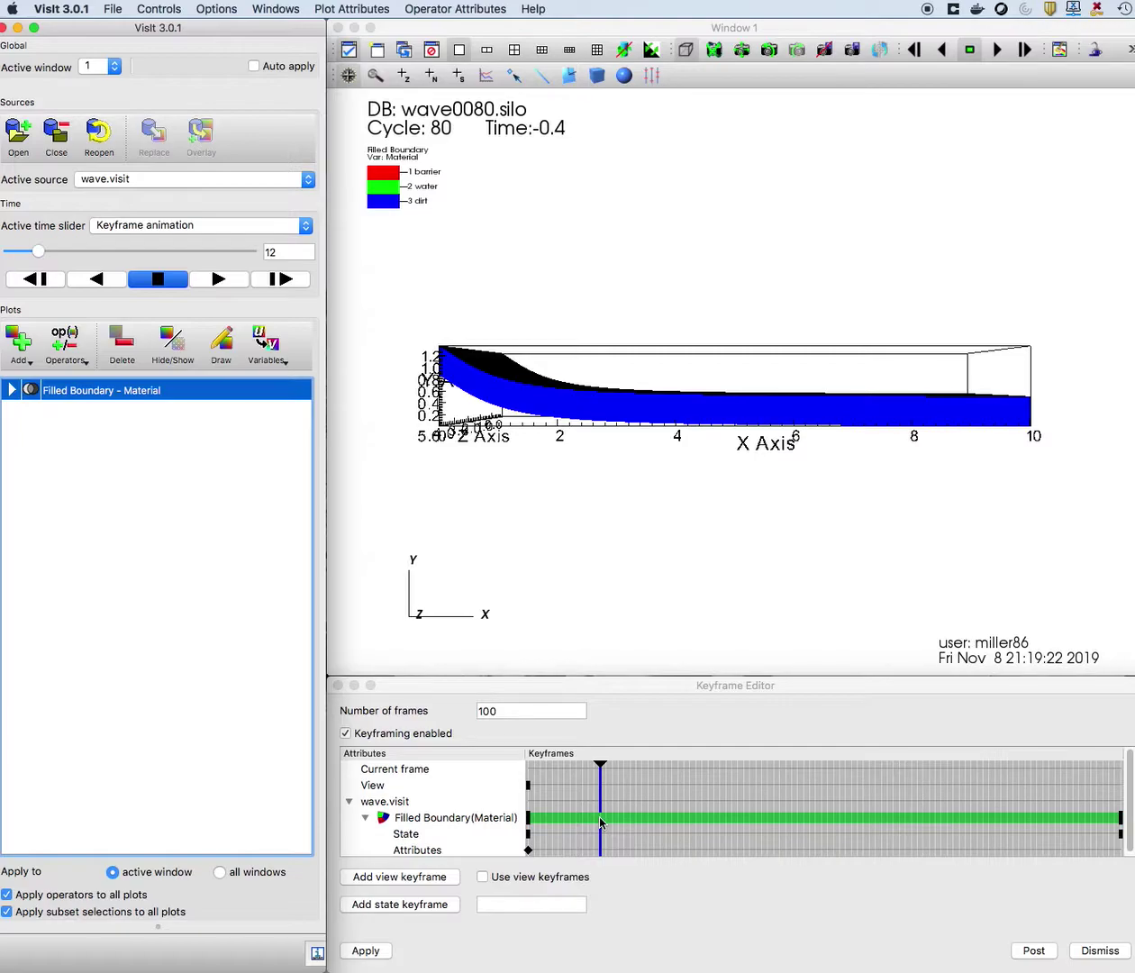
pyautogui.click(223, 229)
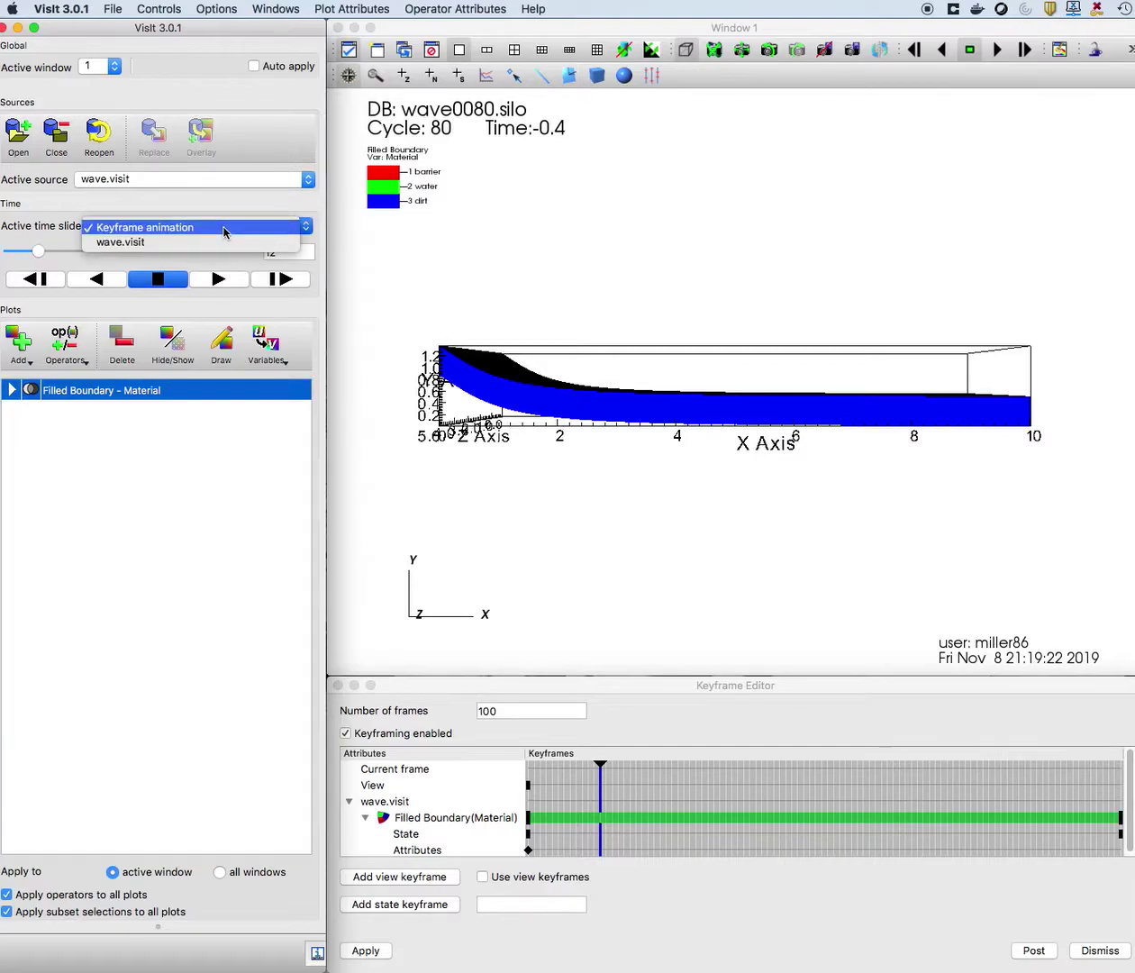
pyautogui.click(223, 242)
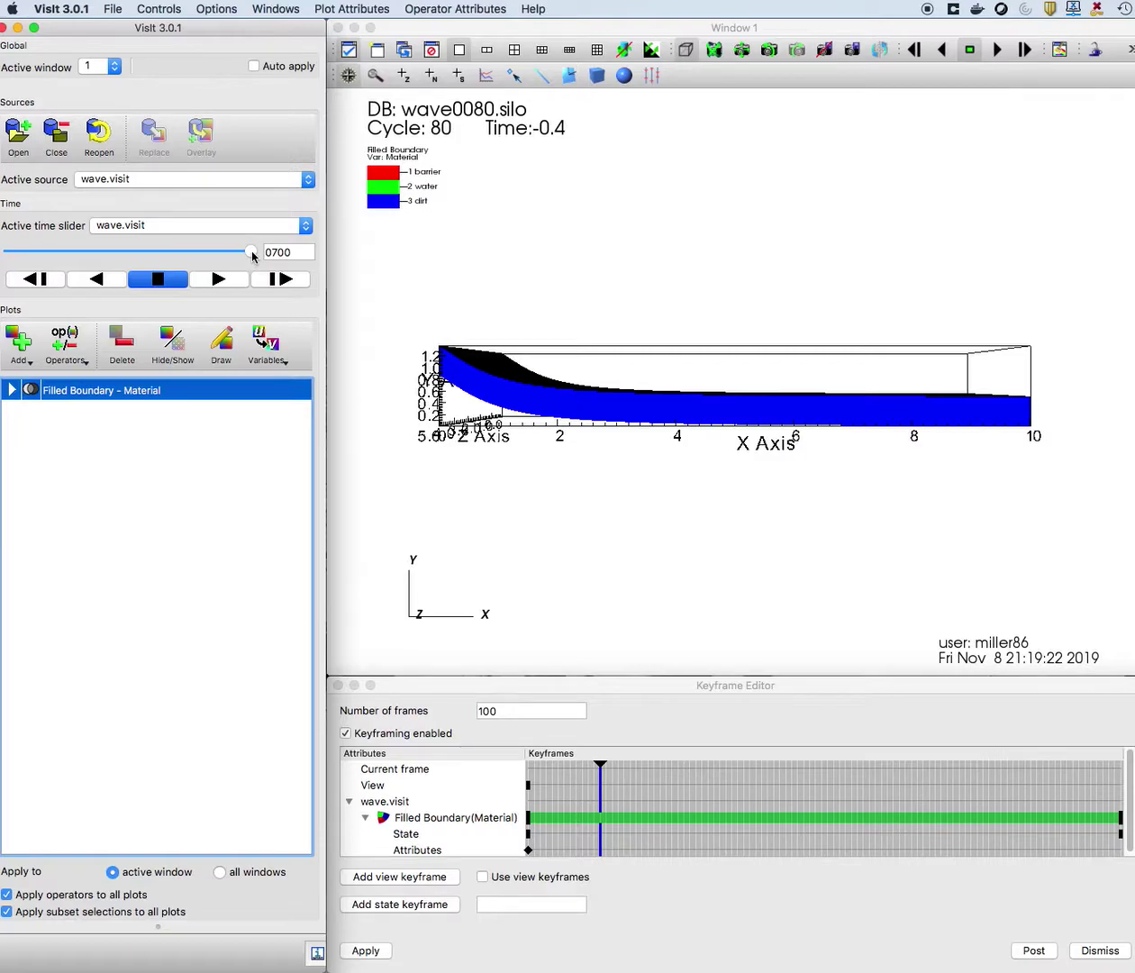
pyautogui.moveTo(252, 254); pyautogui.dragTo(114, 253)
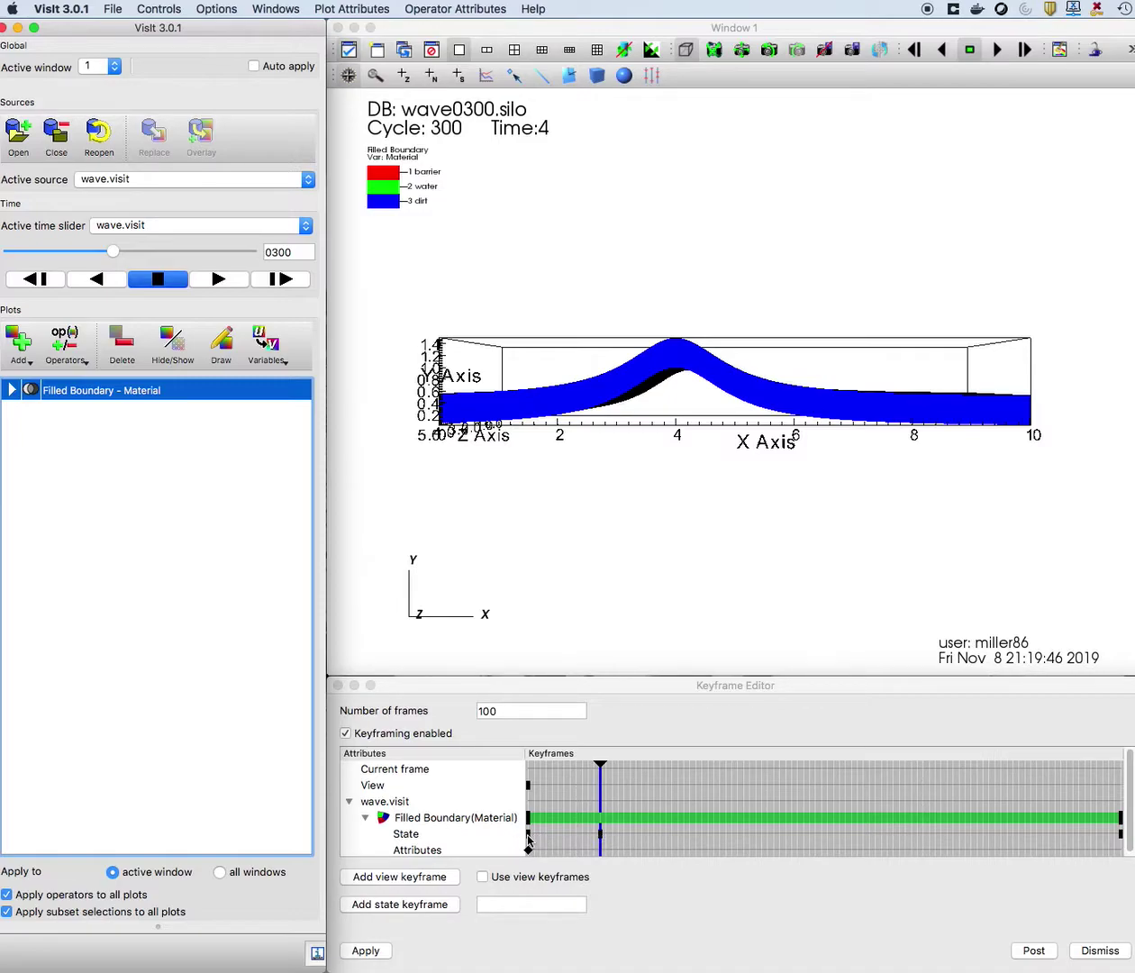
# Make Keyframe animation the active time slider and check the plot at frame 0 and frame 12.
pyautogui.click(134, 224)
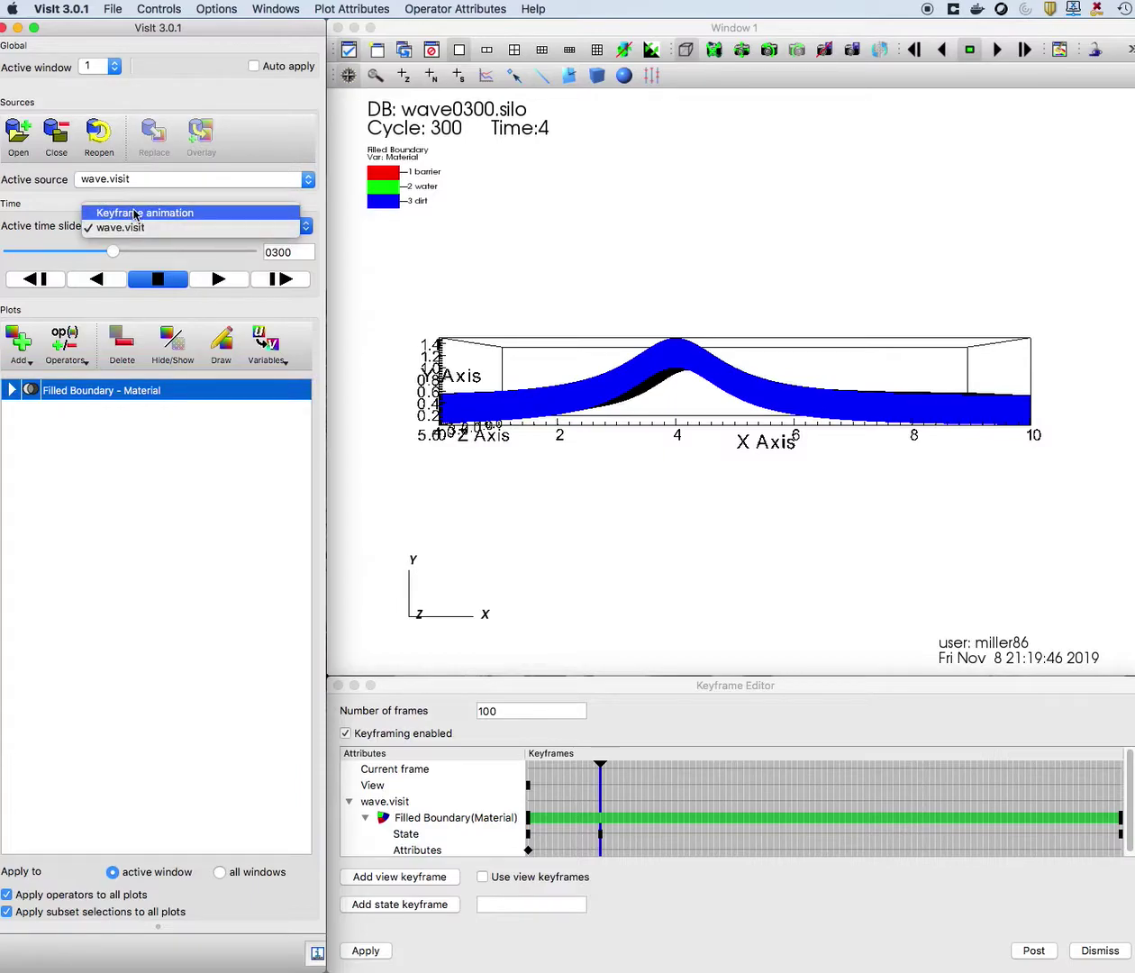
pyautogui.click(134, 214)
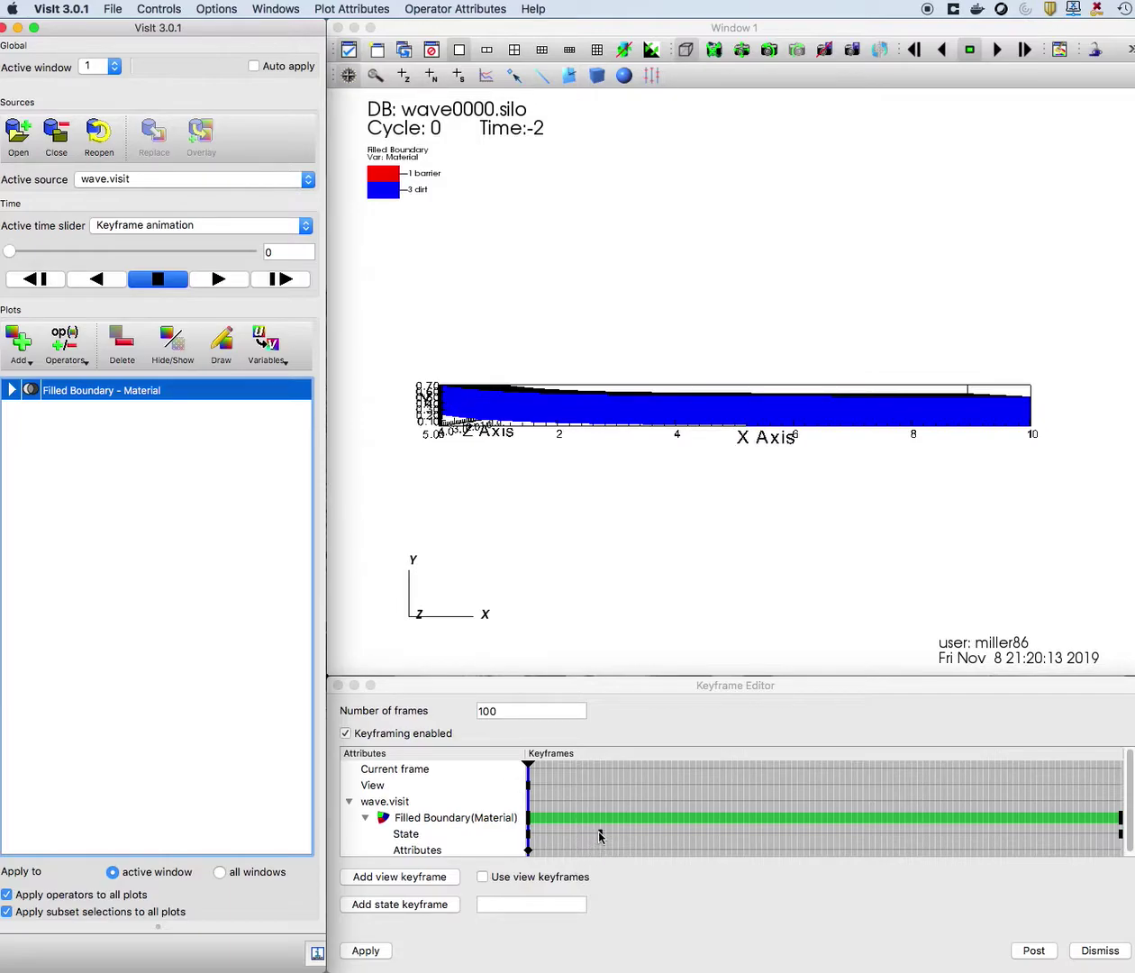
pyautogui.moveTo(10, 251); pyautogui.dragTo(39, 250)
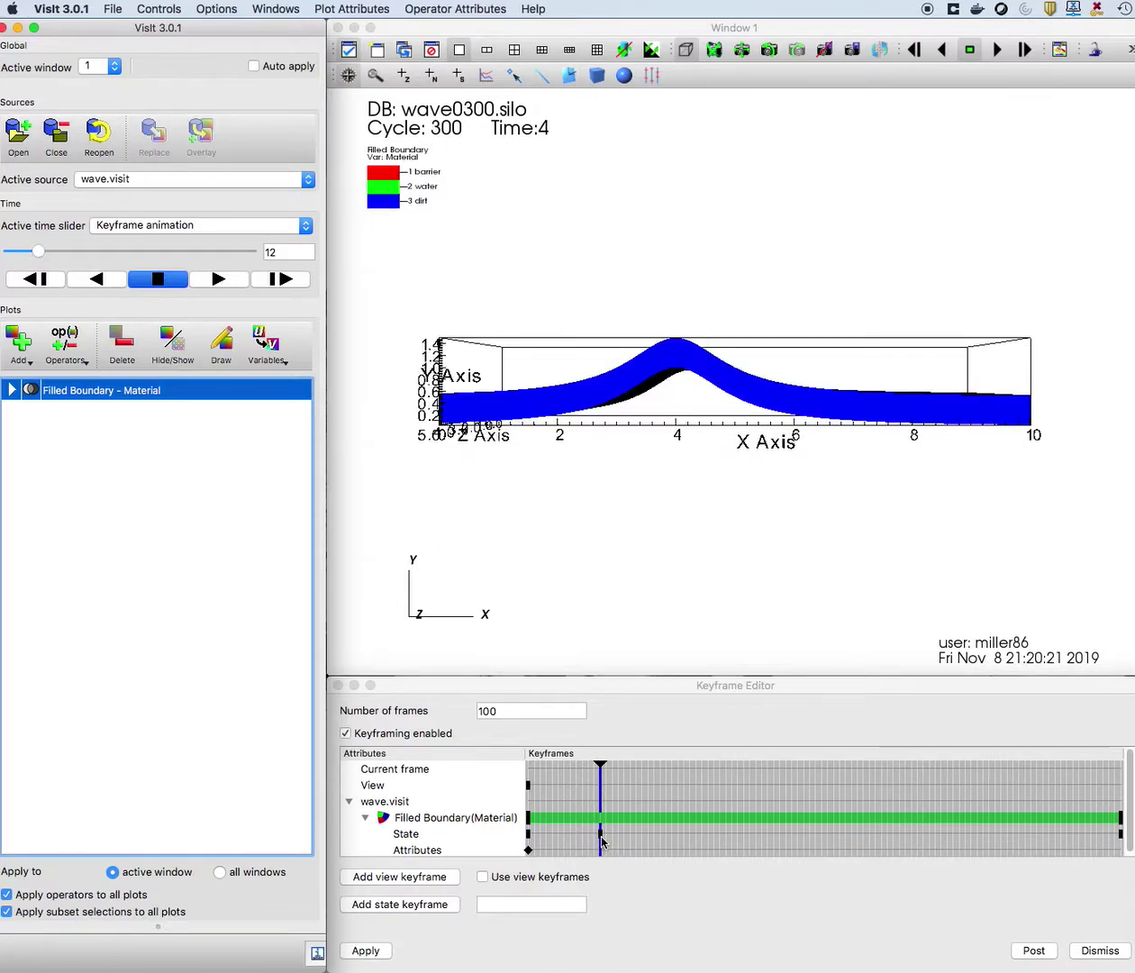
# Advance the keyframe animation to frame 24 and set the wave.visit time slider to state 0000 there.
pyautogui.click(269, 280)
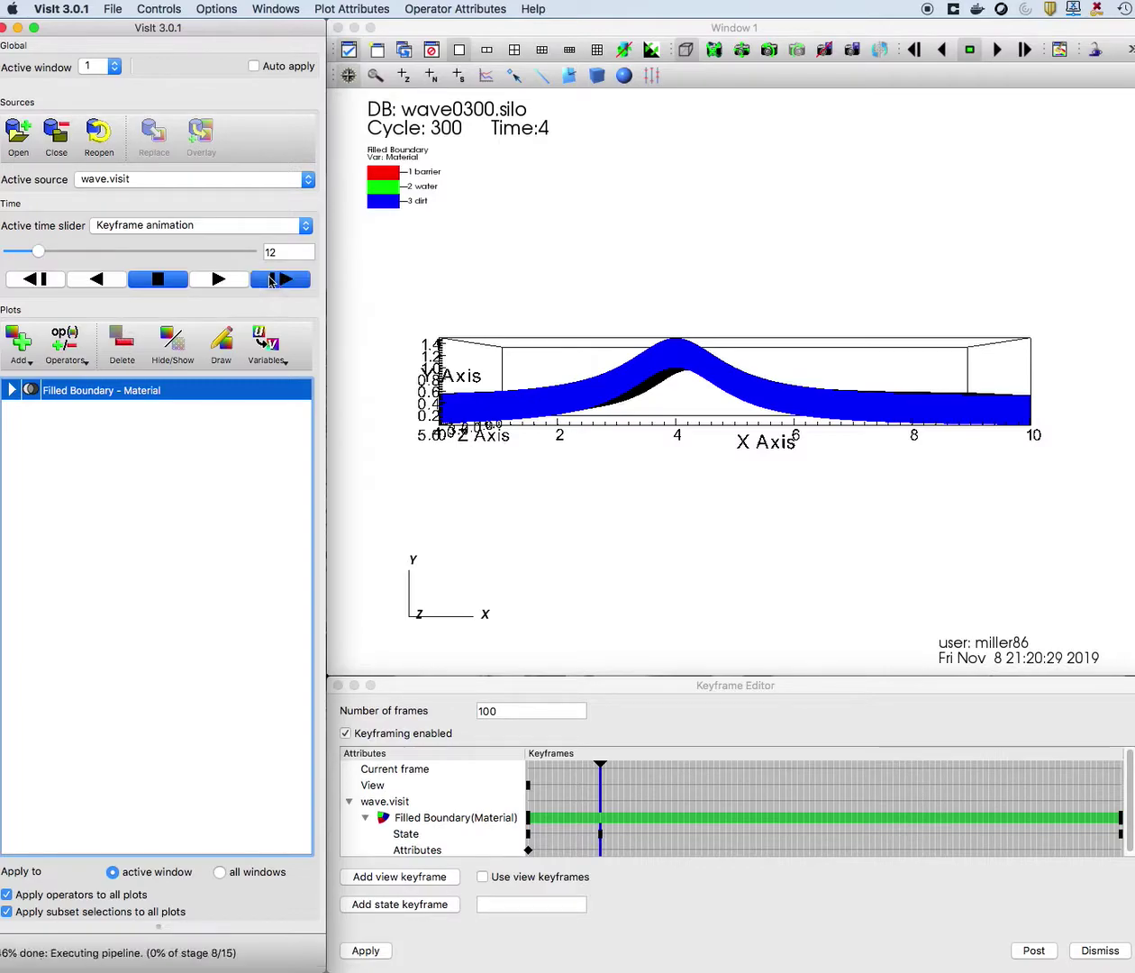
pyautogui.click(271, 280)
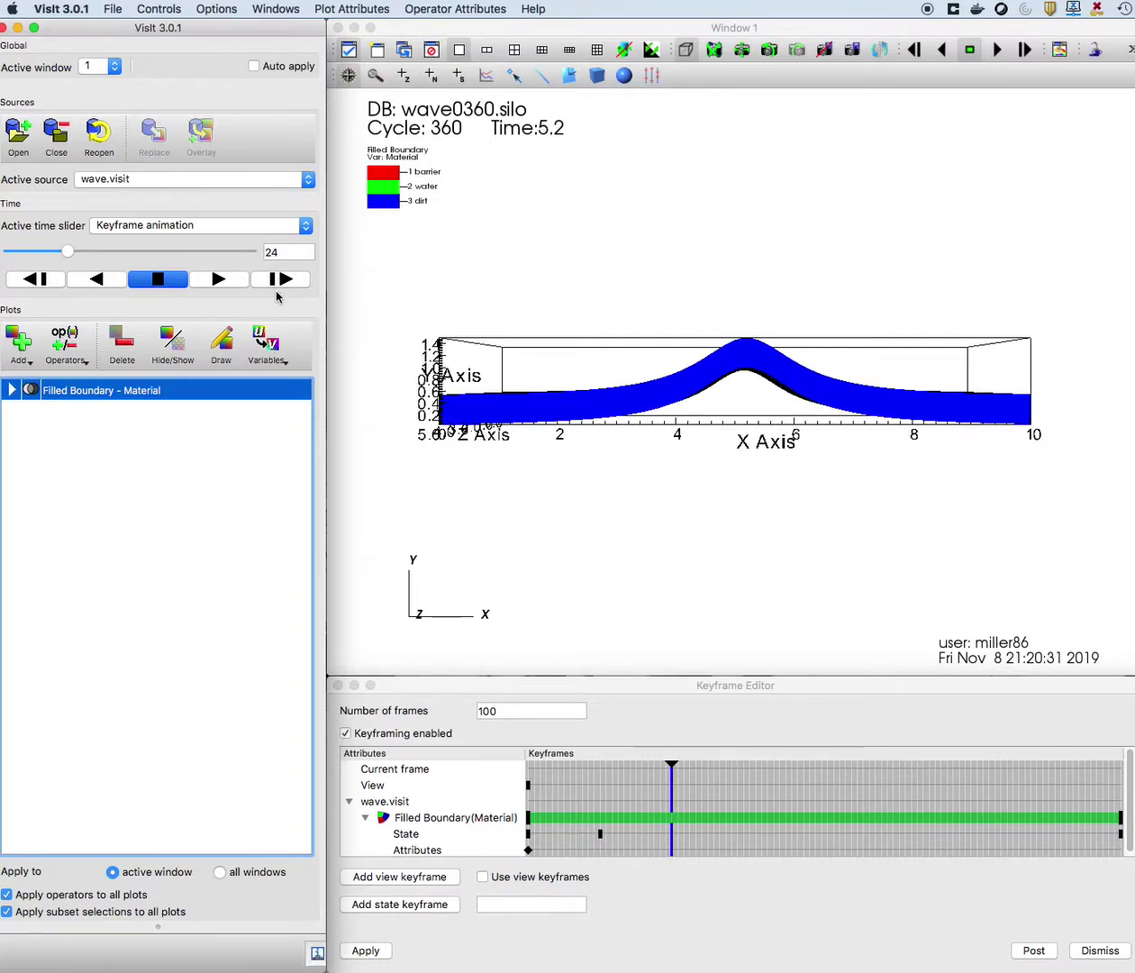
pyautogui.click(216, 227)
pyautogui.click(215, 241)
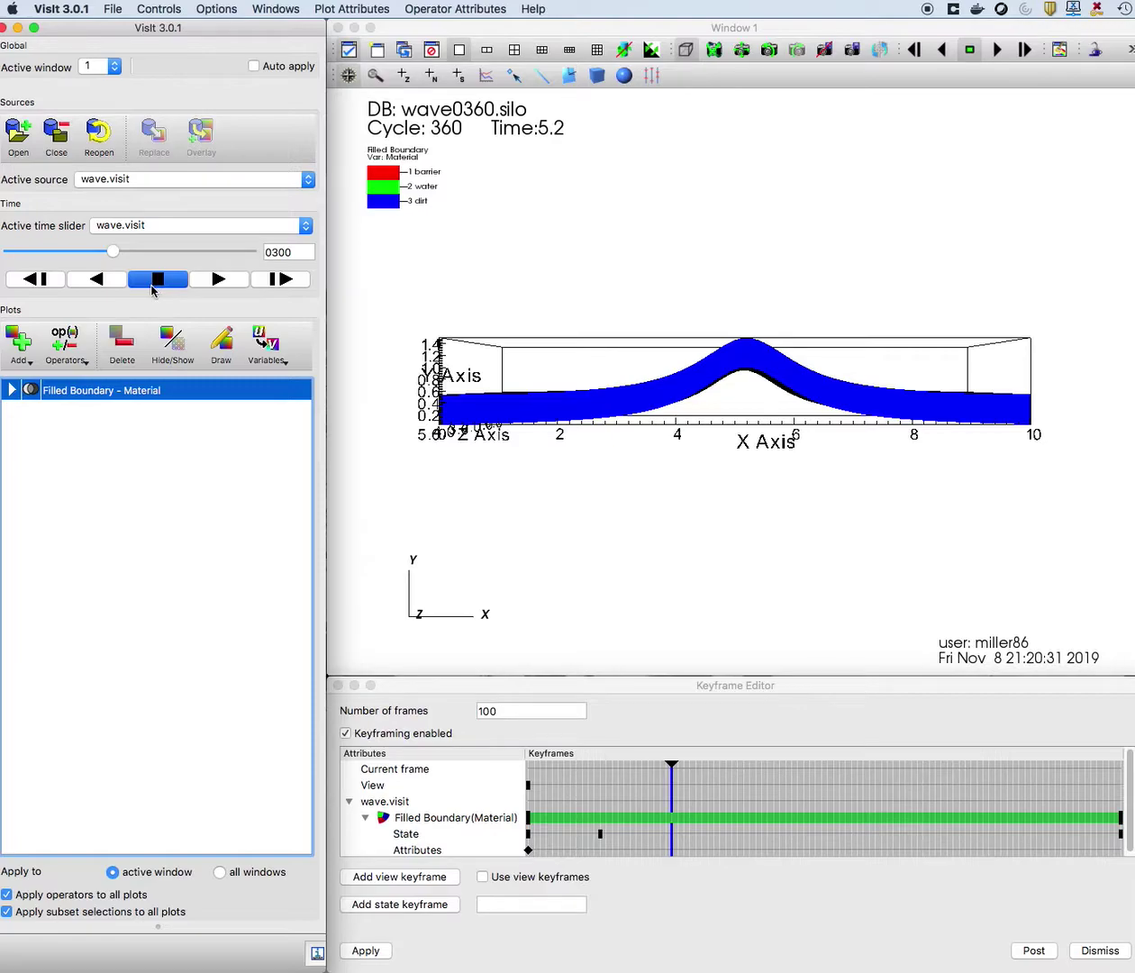
pyautogui.moveTo(113, 251); pyautogui.dragTo(2, 248)
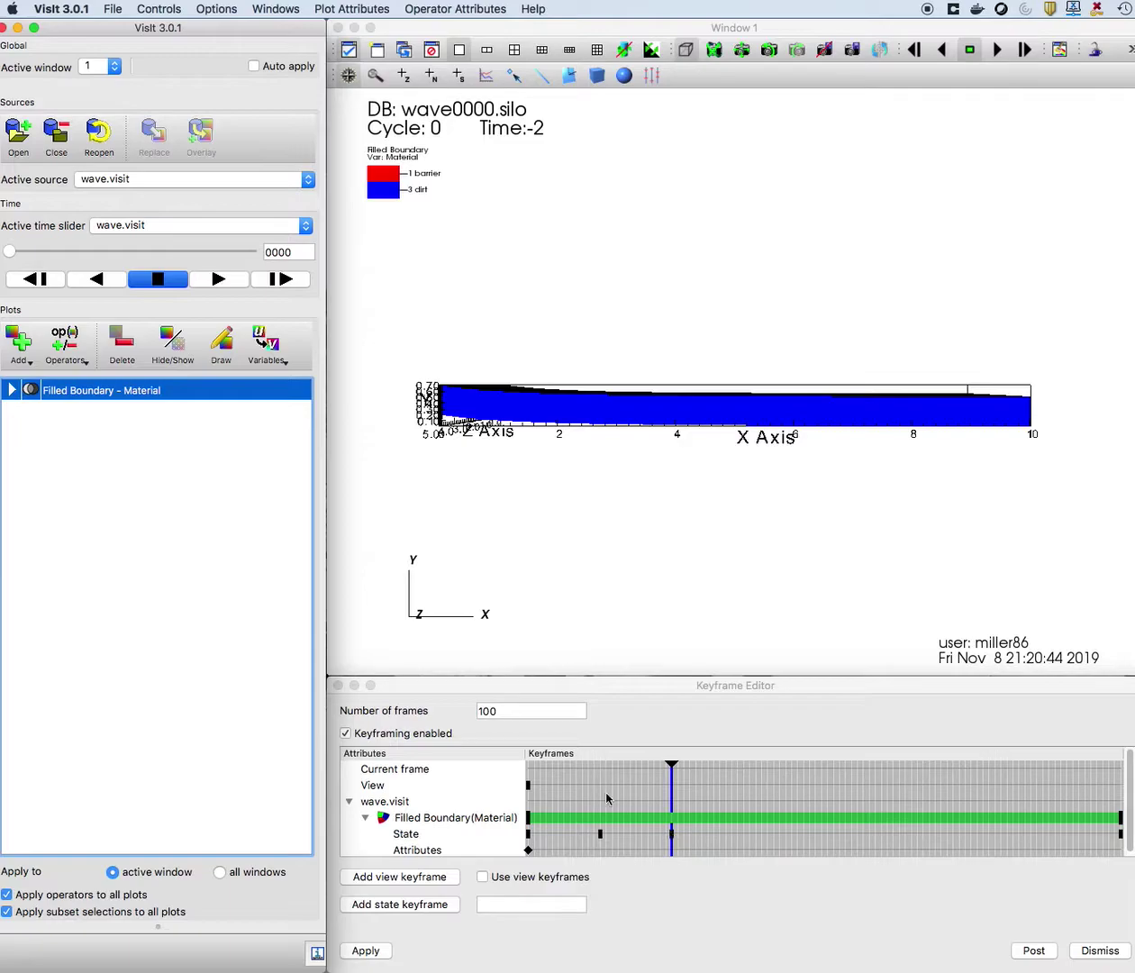
# Switch back to the Keyframe animation slider, play the animation from frame 0 and return it to frame 0.
pyautogui.click(236, 225)
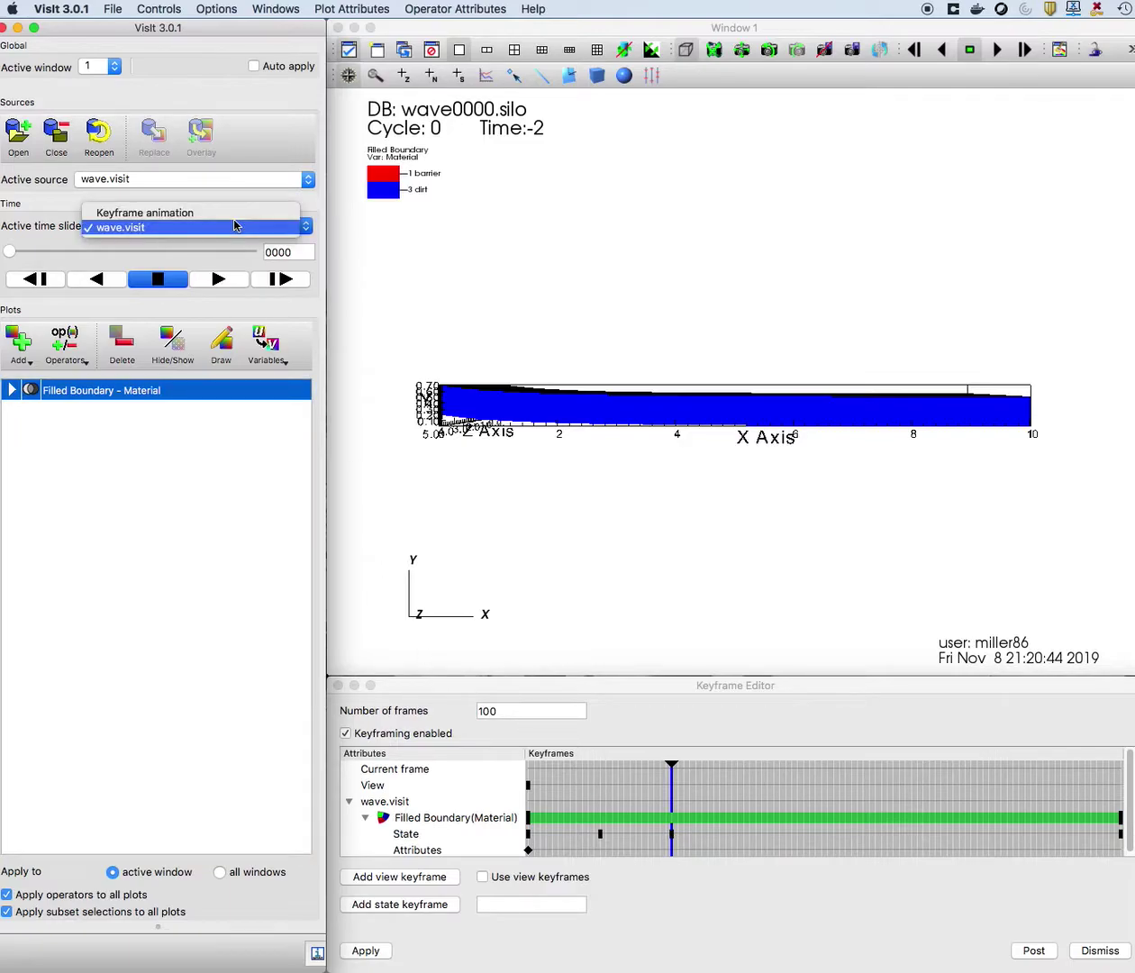
pyautogui.click(236, 213)
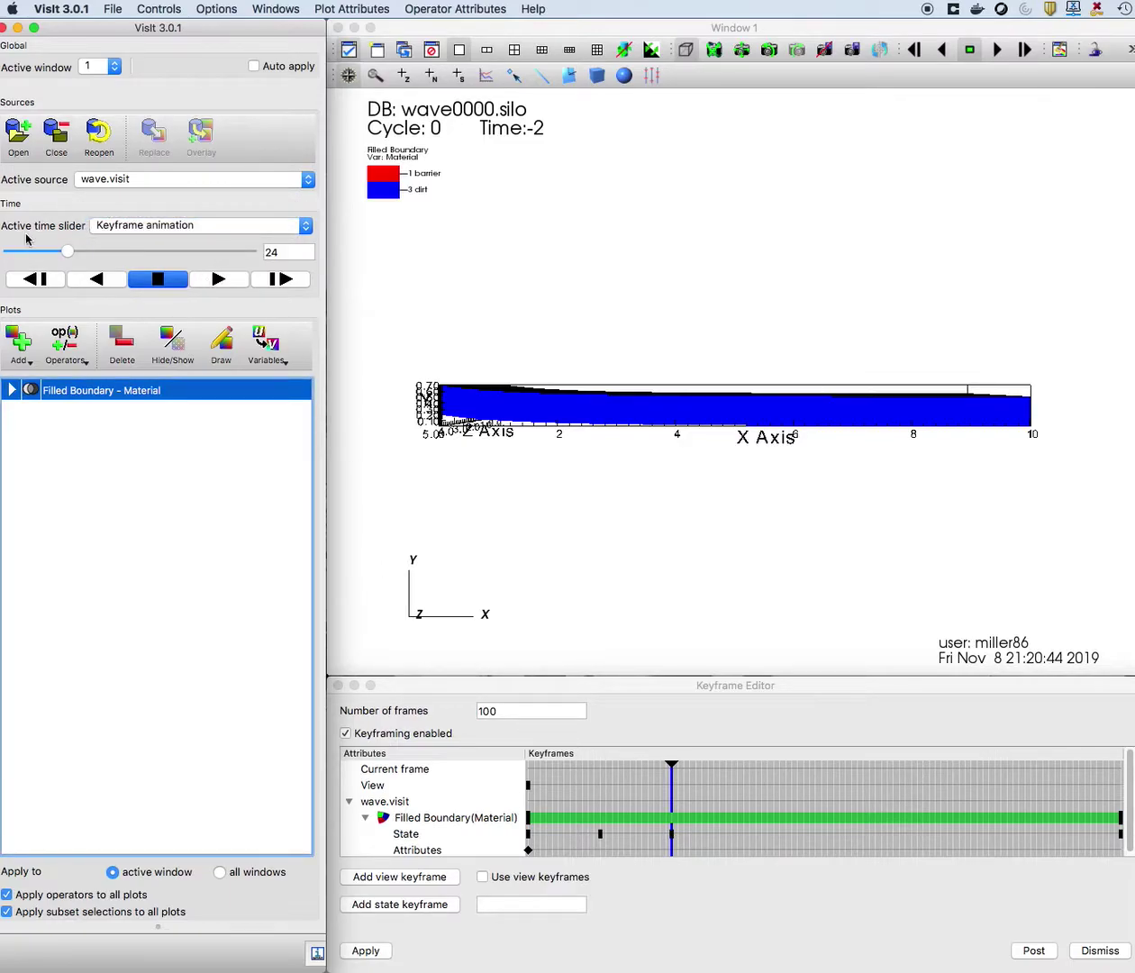
pyautogui.moveTo(69, 252); pyautogui.dragTo(9, 251)
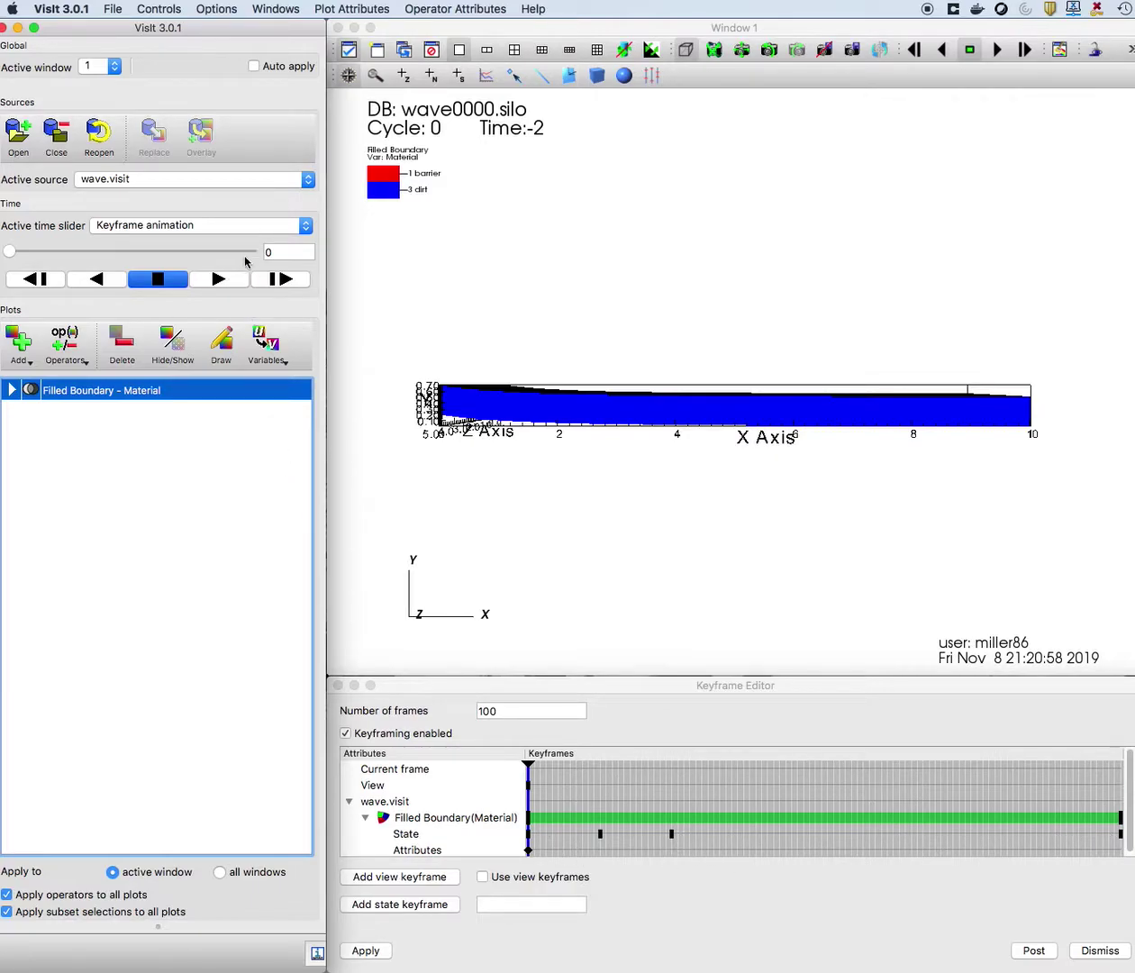
pyautogui.click(230, 279)
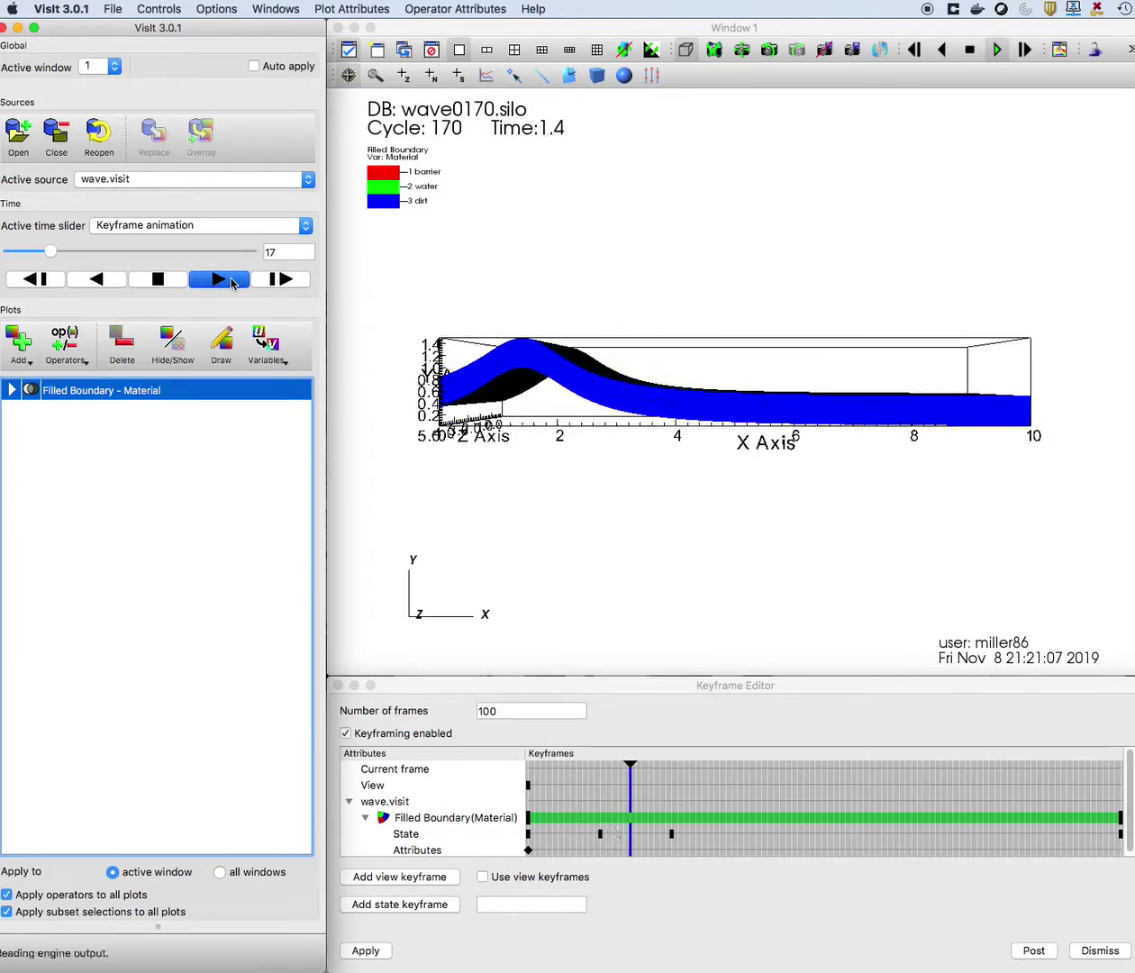
pyautogui.click(165, 282)
pyautogui.click(51, 250)
pyautogui.moveTo(52, 250); pyautogui.dragTo(4, 251)
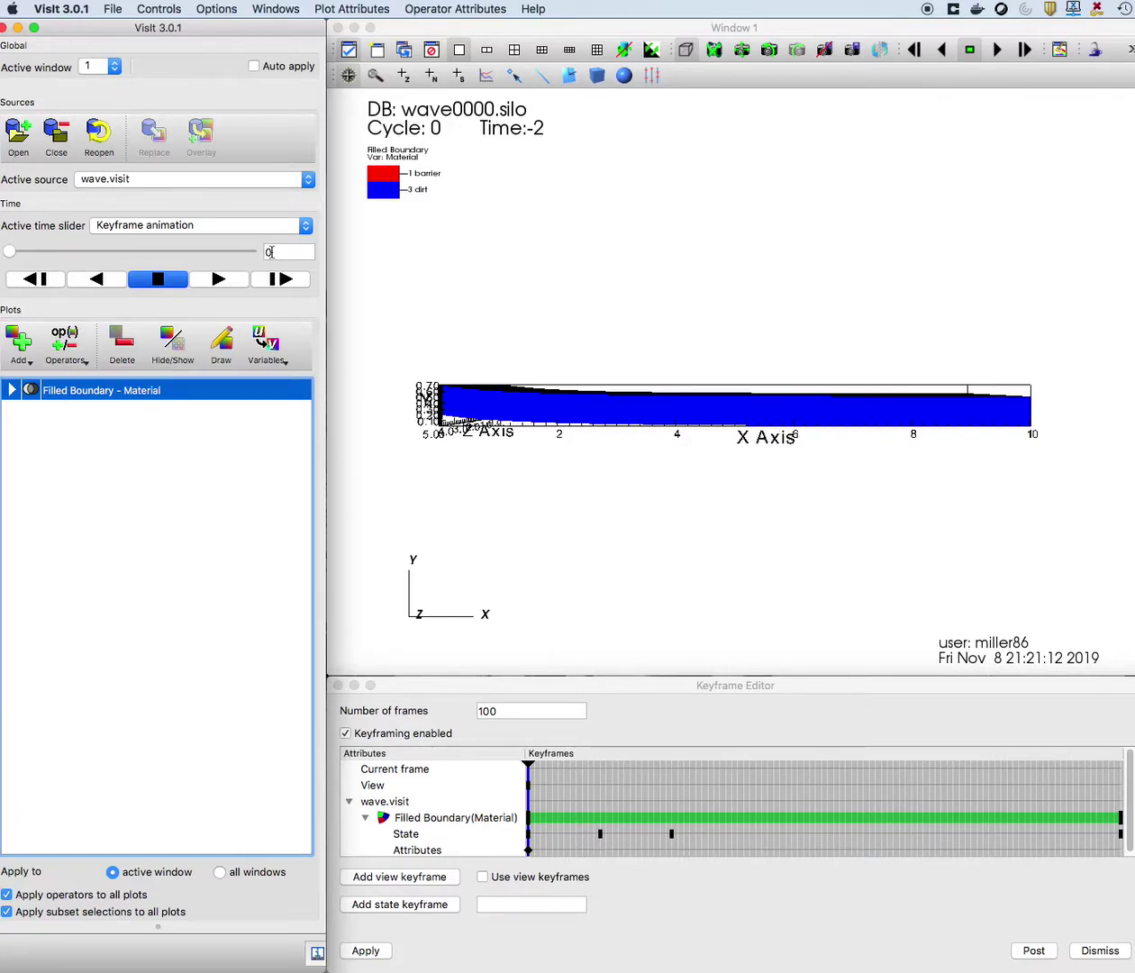
# Move the keyframe animation to frame 24 and add a view keyframe there.
pyautogui.moveTo(10, 251); pyautogui.dragTo(70, 253)
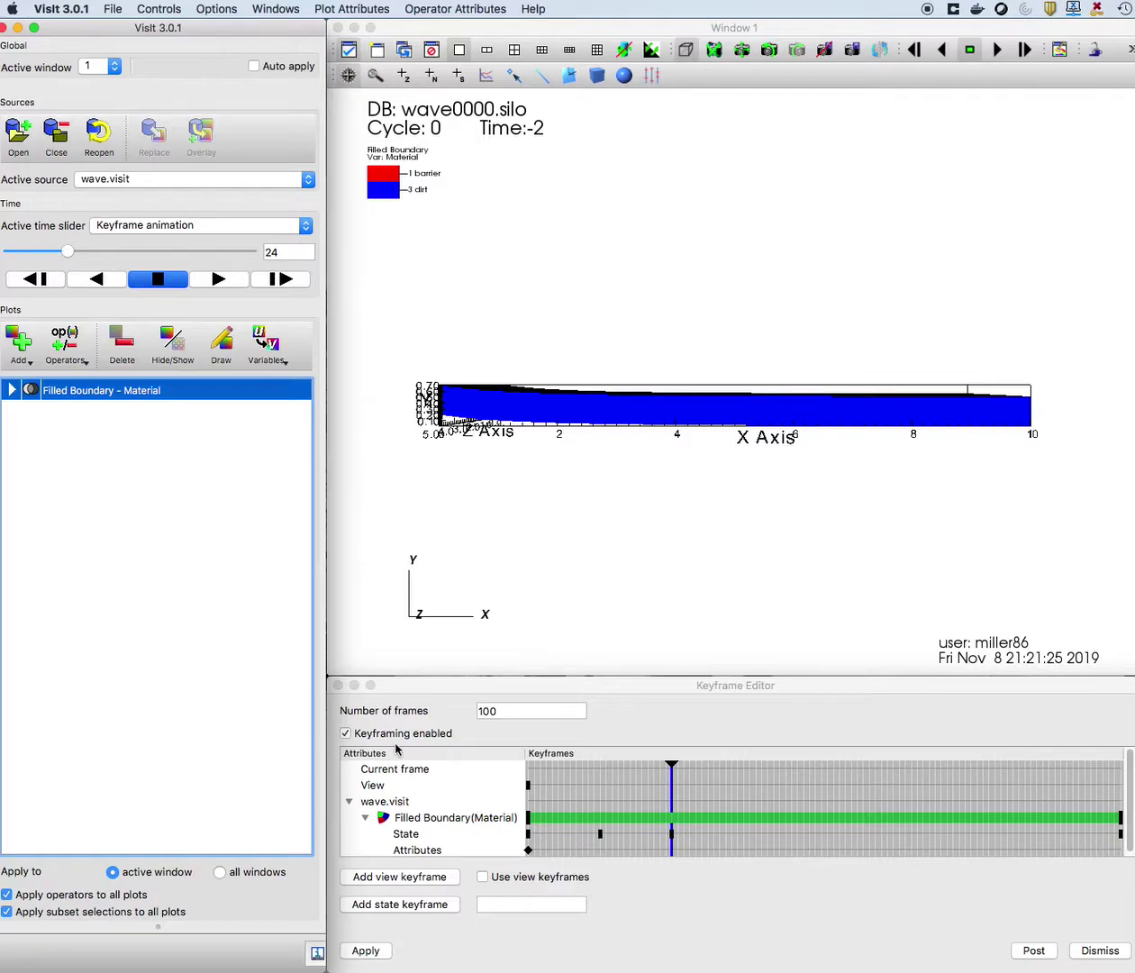
pyautogui.click(432, 878)
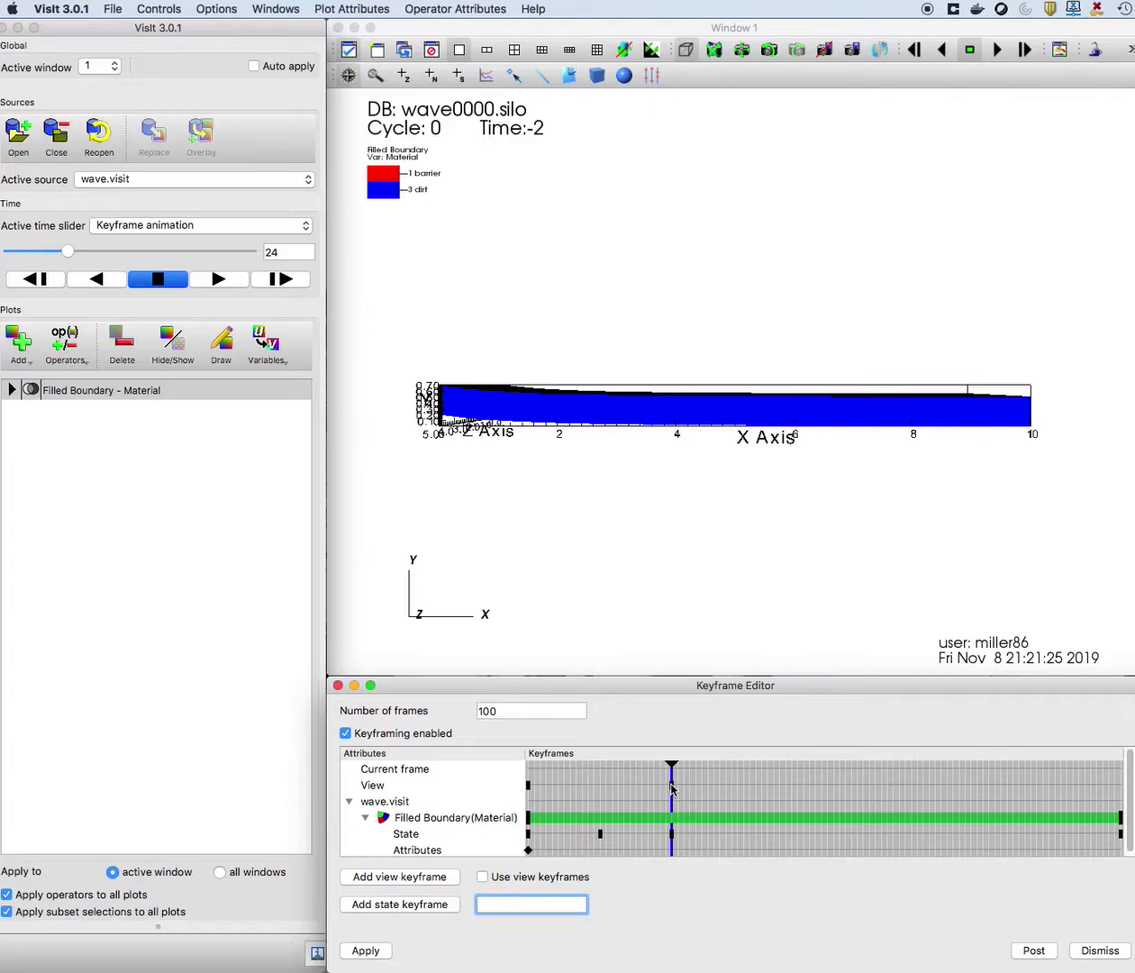
# Advance to frame 36, rotate the plot to an oblique view from above, zoom in, and add a view keyframe.
pyautogui.click(293, 282)
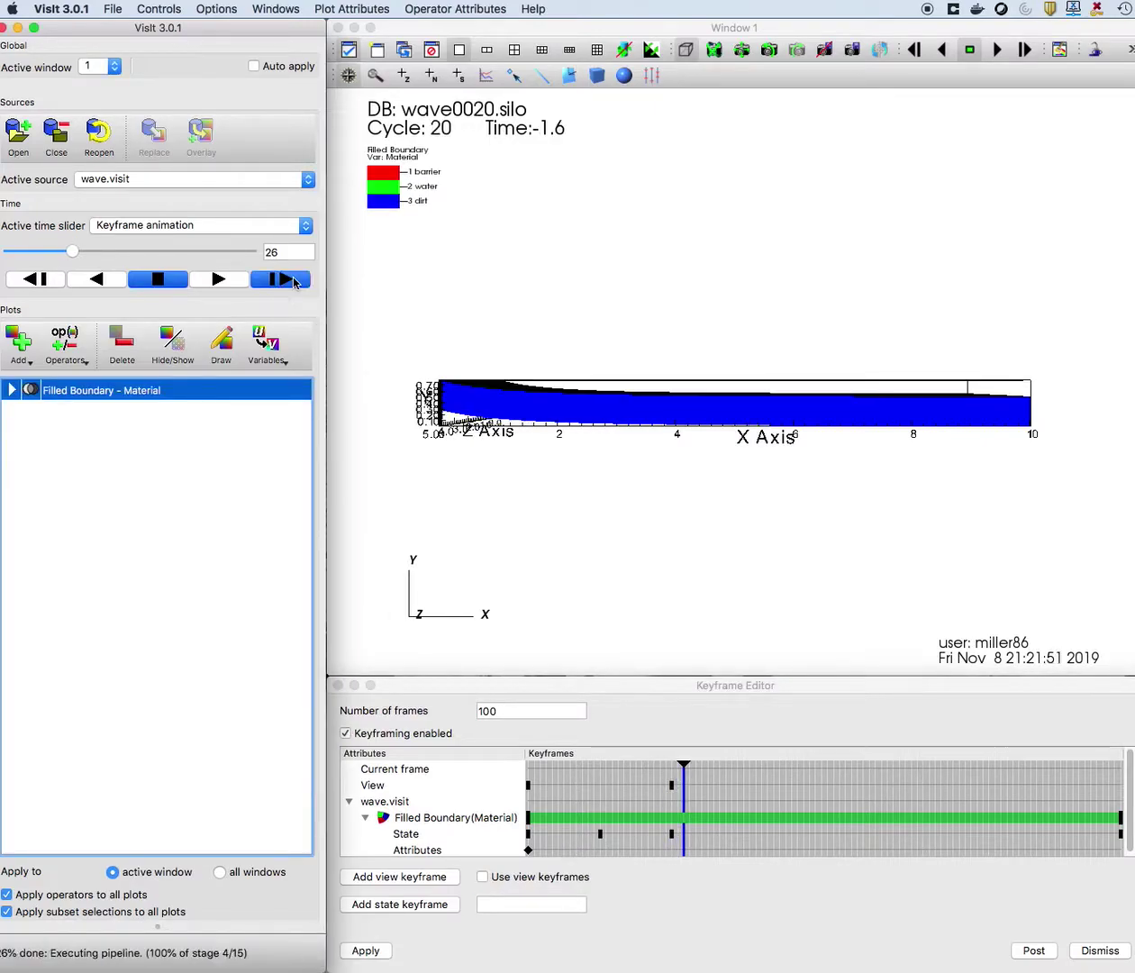
pyautogui.click(294, 280)
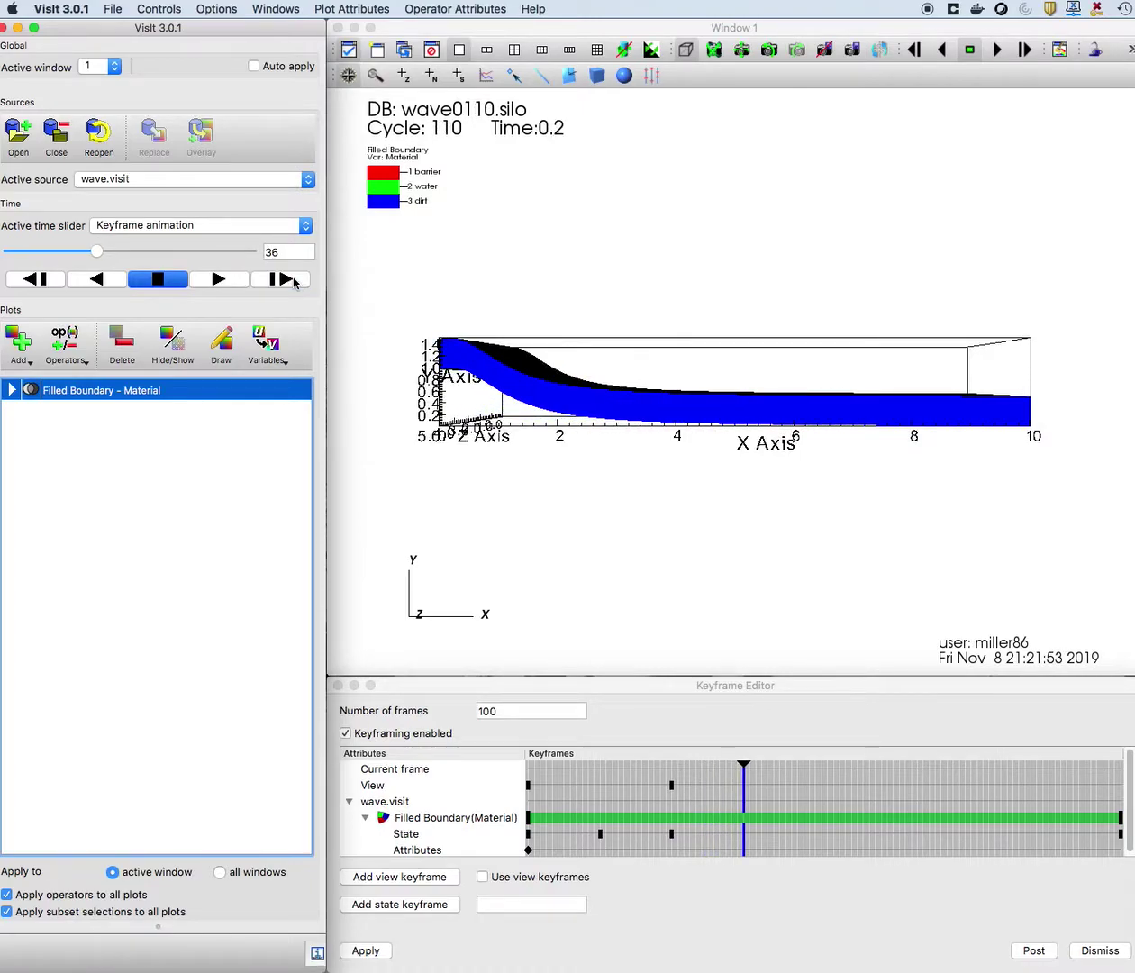
pyautogui.click(38, 280)
pyautogui.moveTo(493, 322); pyautogui.dragTo(618, 439)
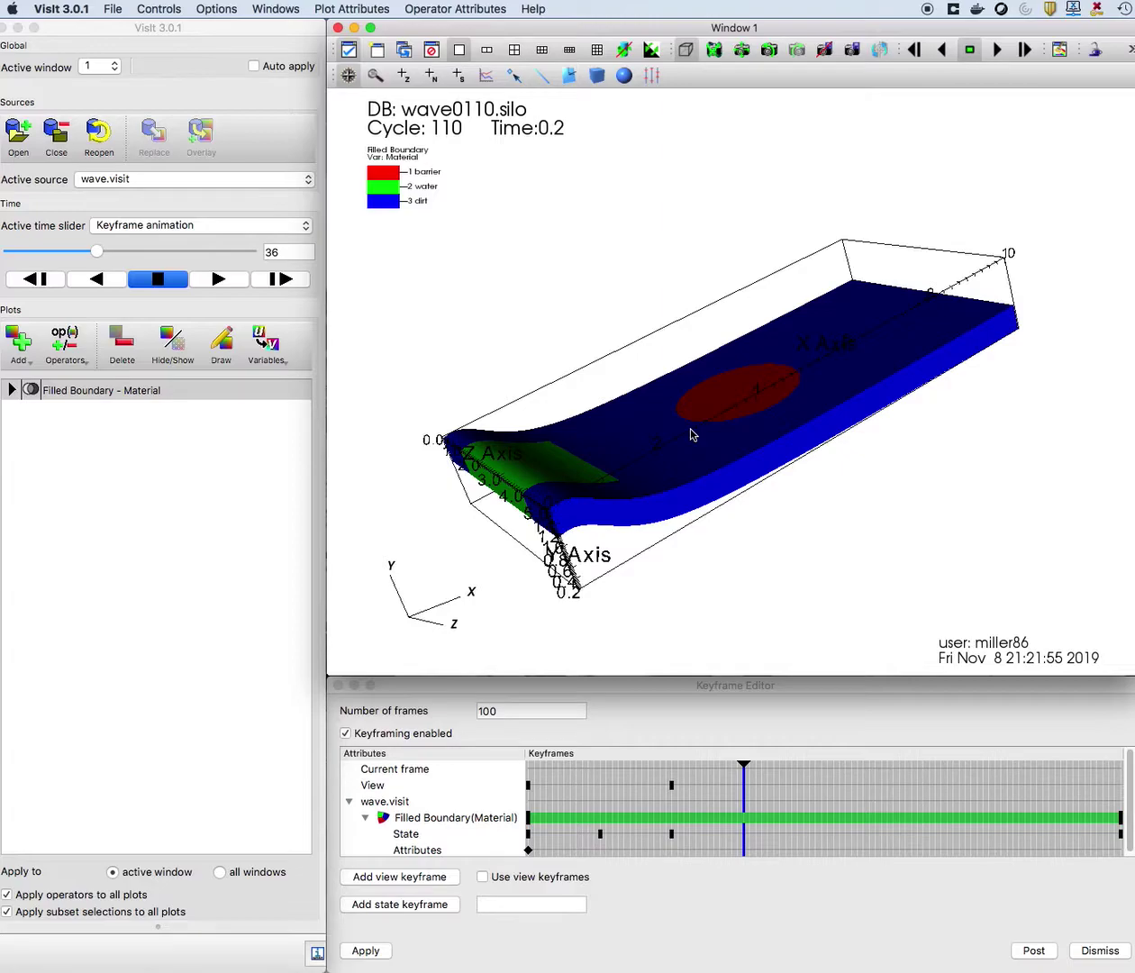
pyautogui.scroll(2, 692, 436)
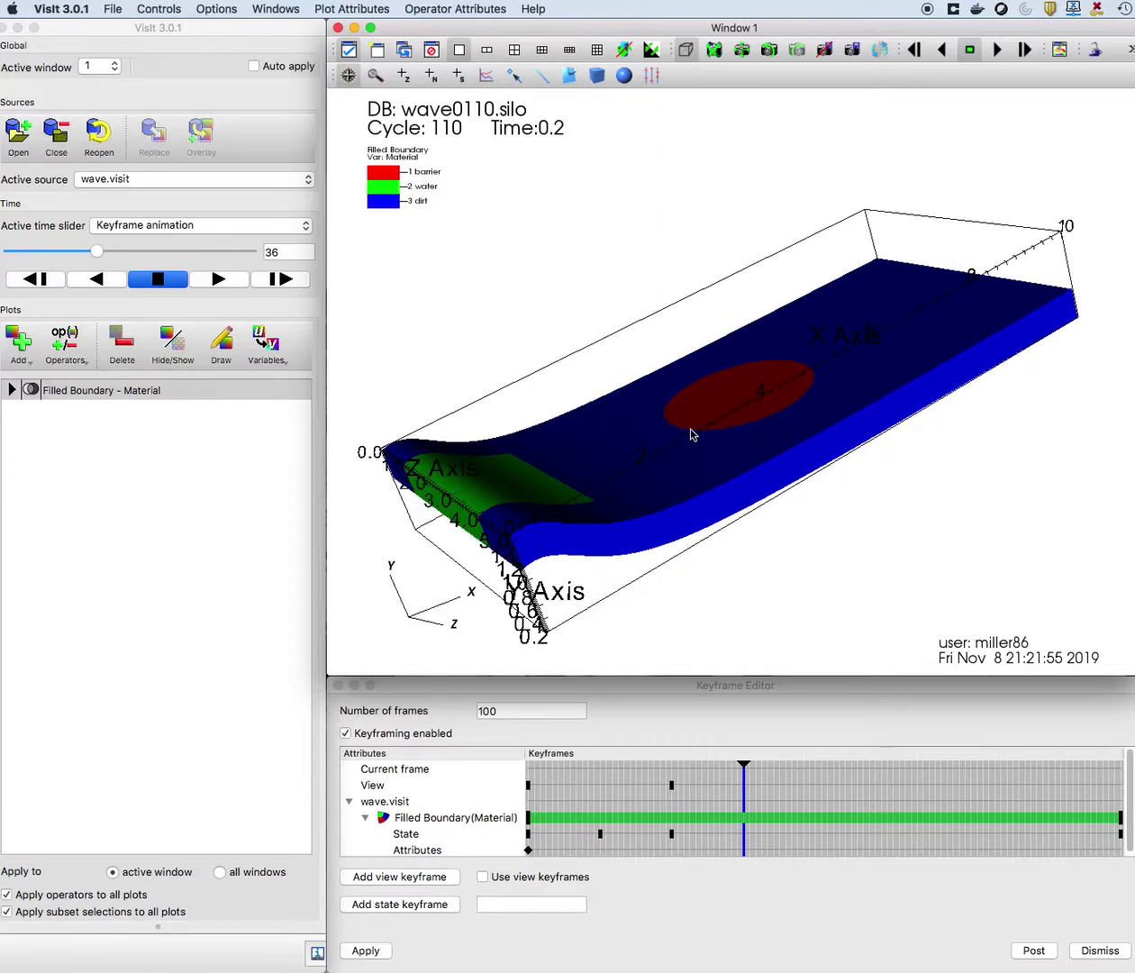
pyautogui.scroll(2, 692, 436)
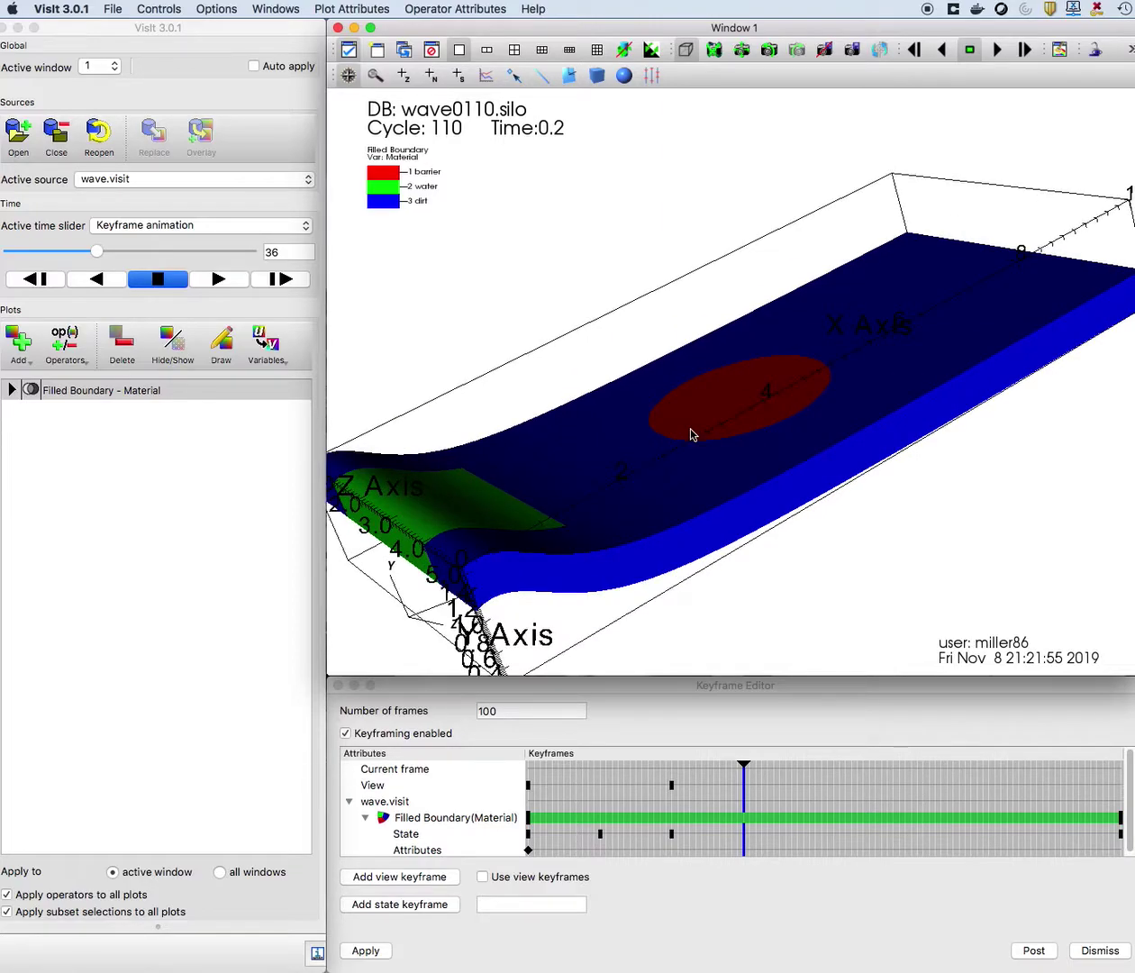
pyautogui.click(410, 876)
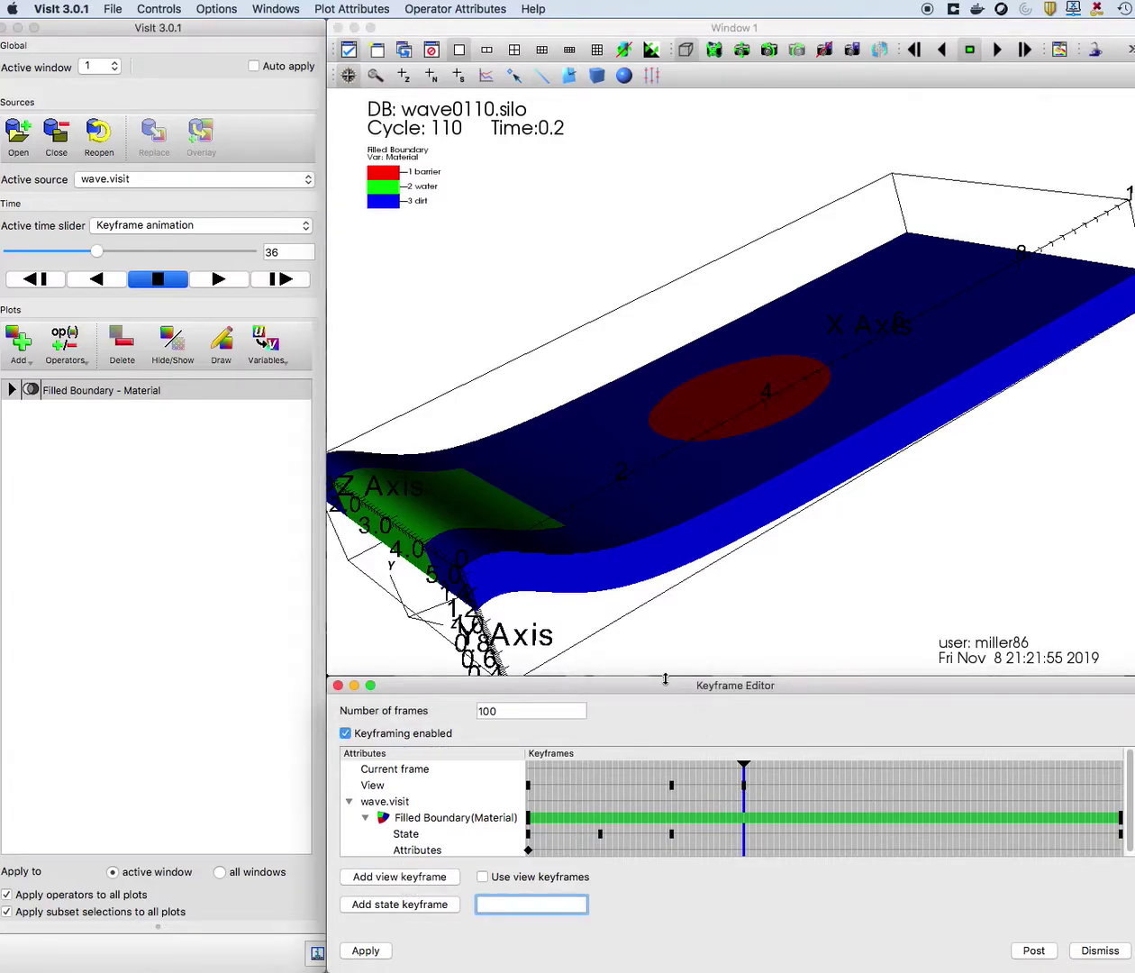
# Advance the keyframe animation to frame 48.
pyautogui.click(275, 280)
pyautogui.click(275, 280)
pyautogui.click(275, 280)
pyautogui.click(275, 280)
pyautogui.click(275, 280)
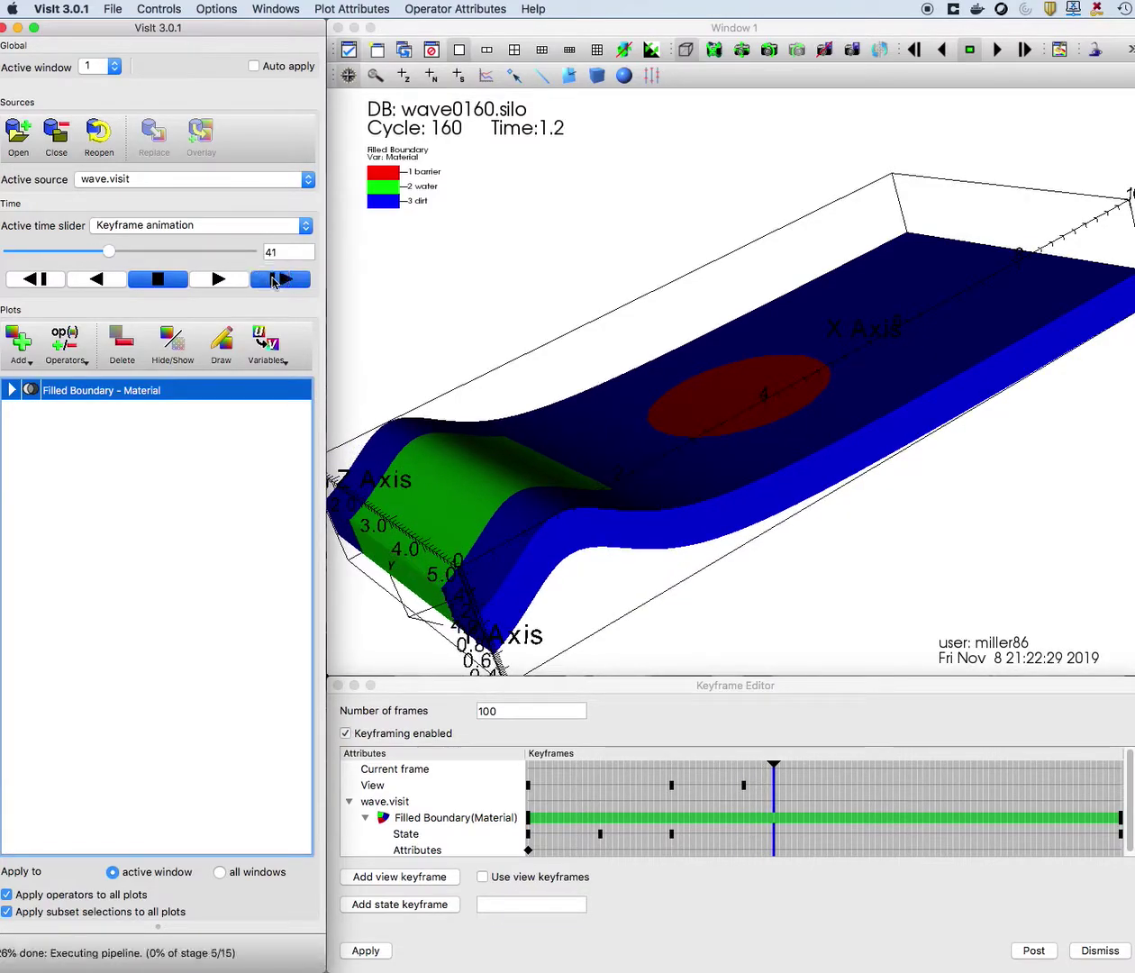
pyautogui.click(275, 280)
pyautogui.click(275, 281)
pyautogui.click(275, 281)
pyautogui.click(274, 280)
pyautogui.click(275, 280)
pyautogui.click(275, 280)
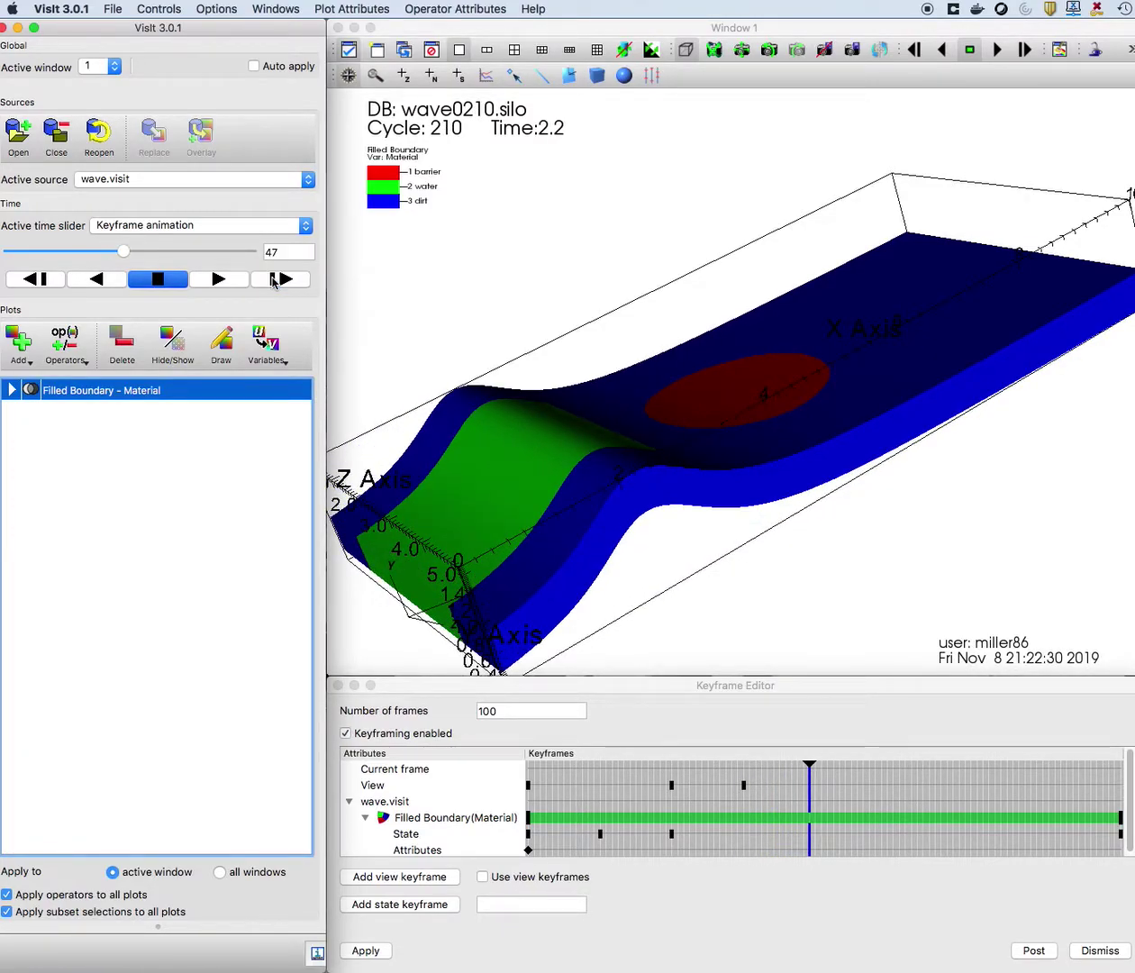
pyautogui.click(274, 281)
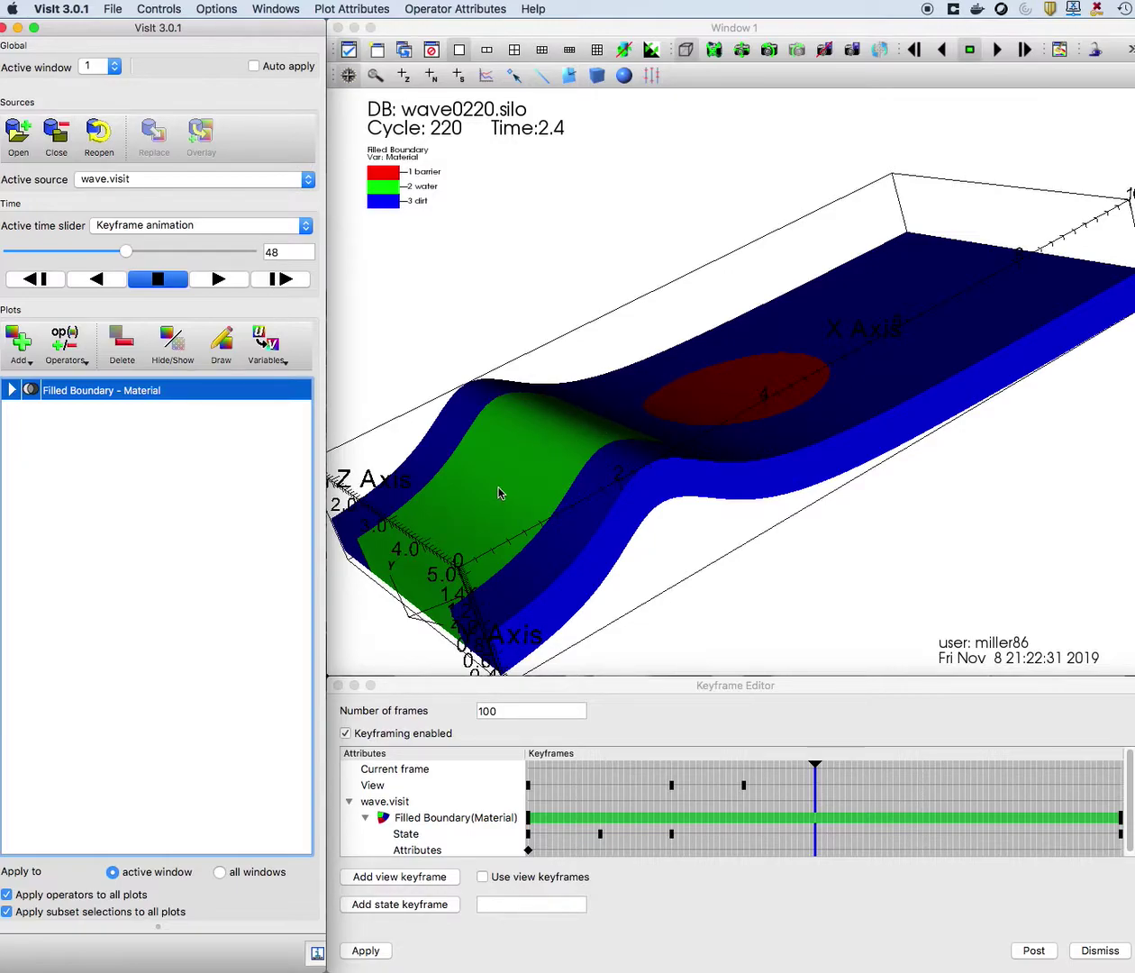
# Rotate the plot to look along the X axis from above, zoom in on the barrier, and add a view keyframe at frame 48.
pyautogui.moveTo(537, 425); pyautogui.dragTo(880, 418)
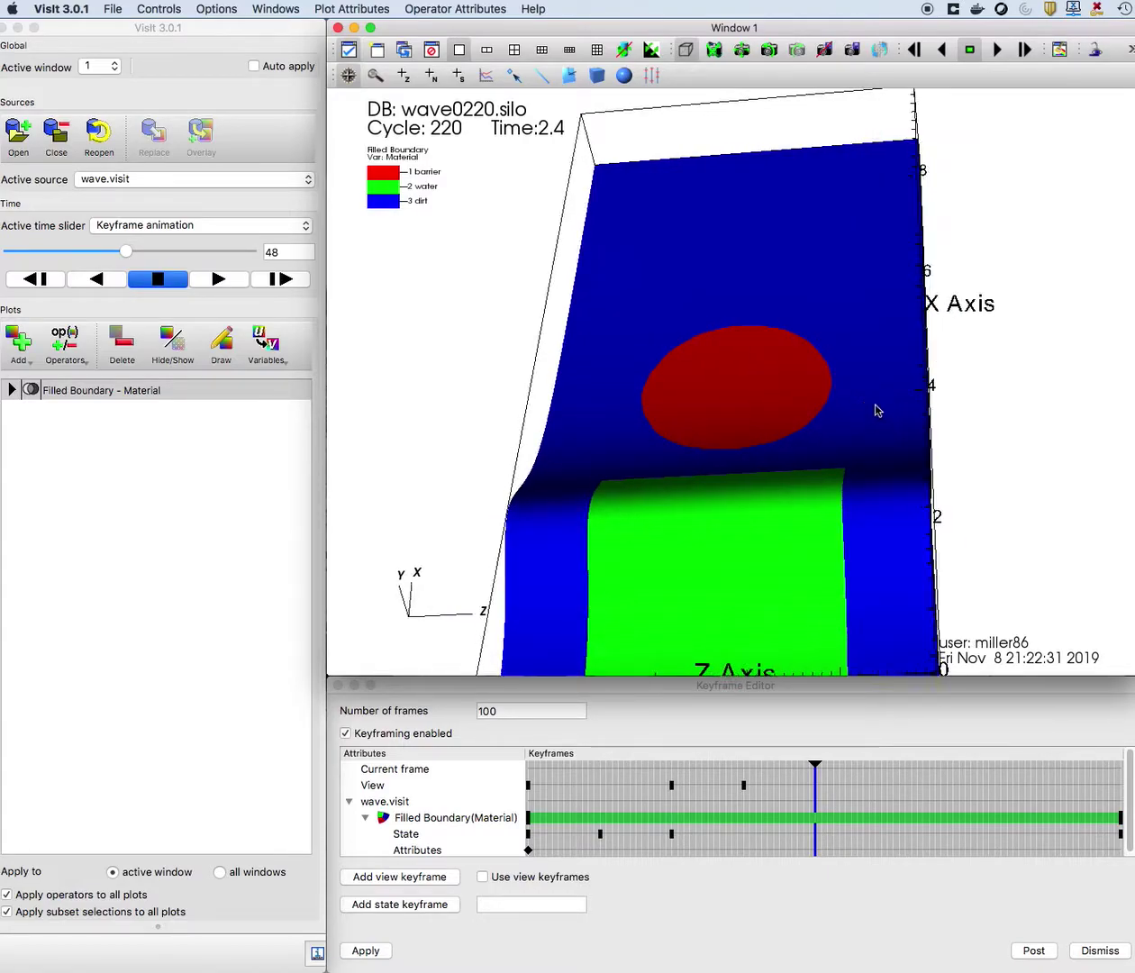
pyautogui.moveTo(849, 274); pyautogui.dragTo(885, 278)
pyautogui.scroll(2, 858, 335)
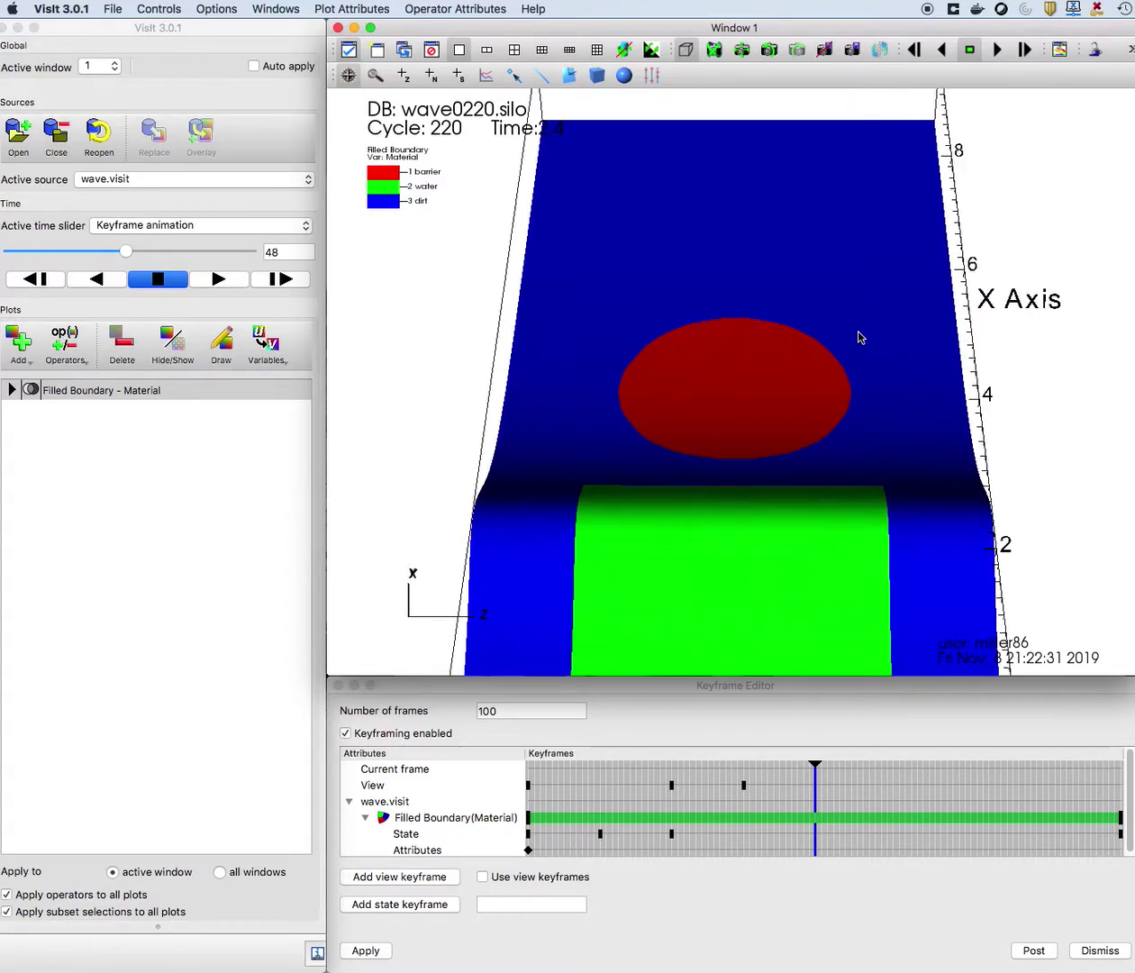
pyautogui.scroll(1, 858, 337)
pyautogui.scroll(1, 859, 337)
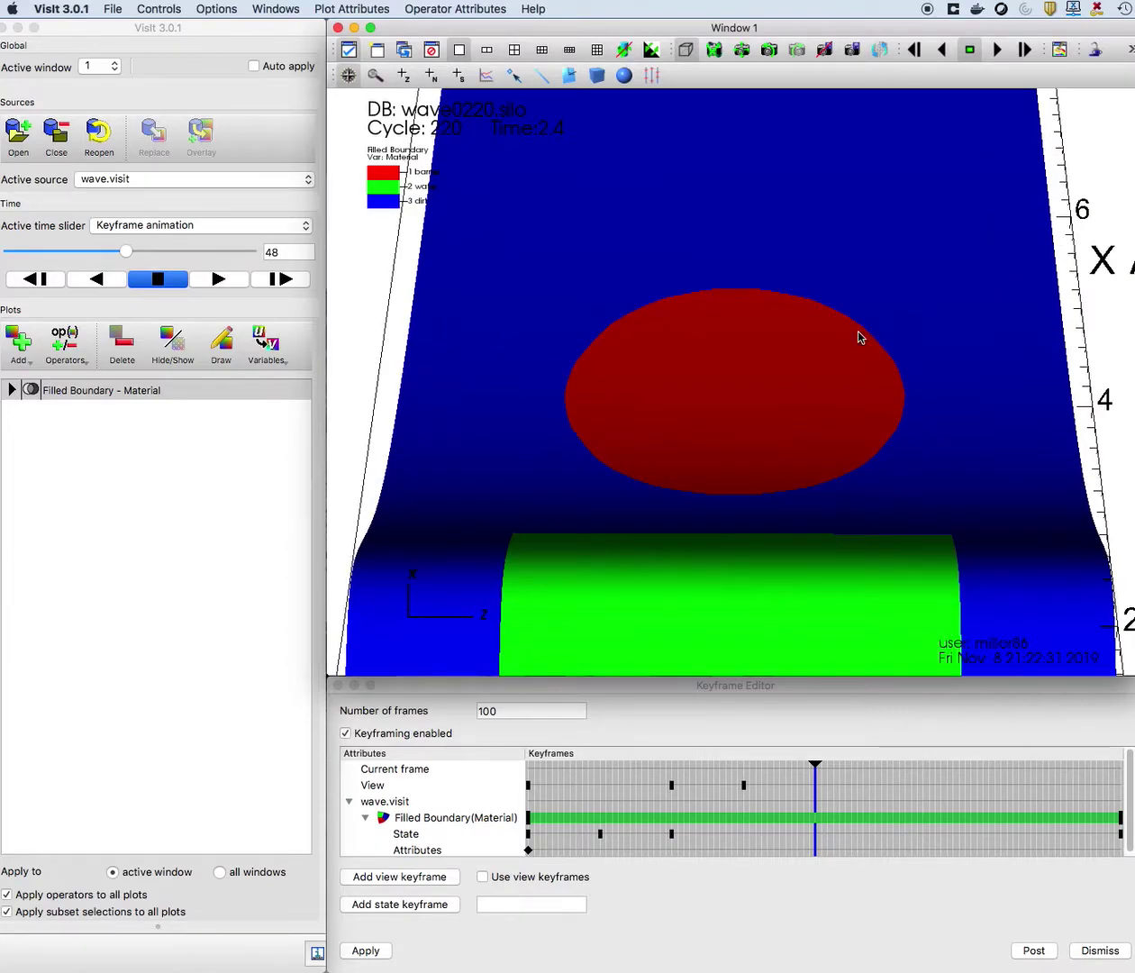
pyautogui.click(402, 878)
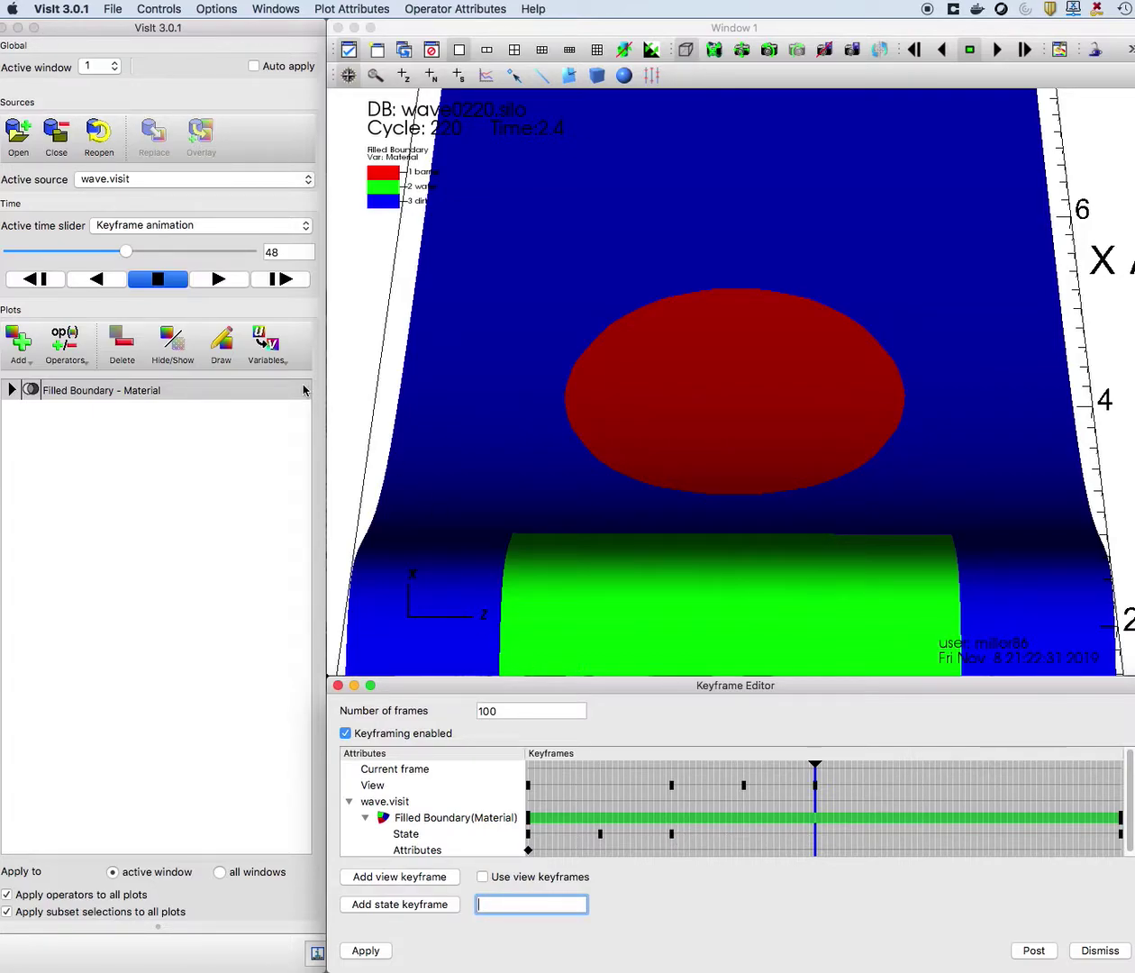
# Make wave.visit the active time slider and set its state to 0000 for frame 48.
pyautogui.click(230, 227)
pyautogui.click(224, 236)
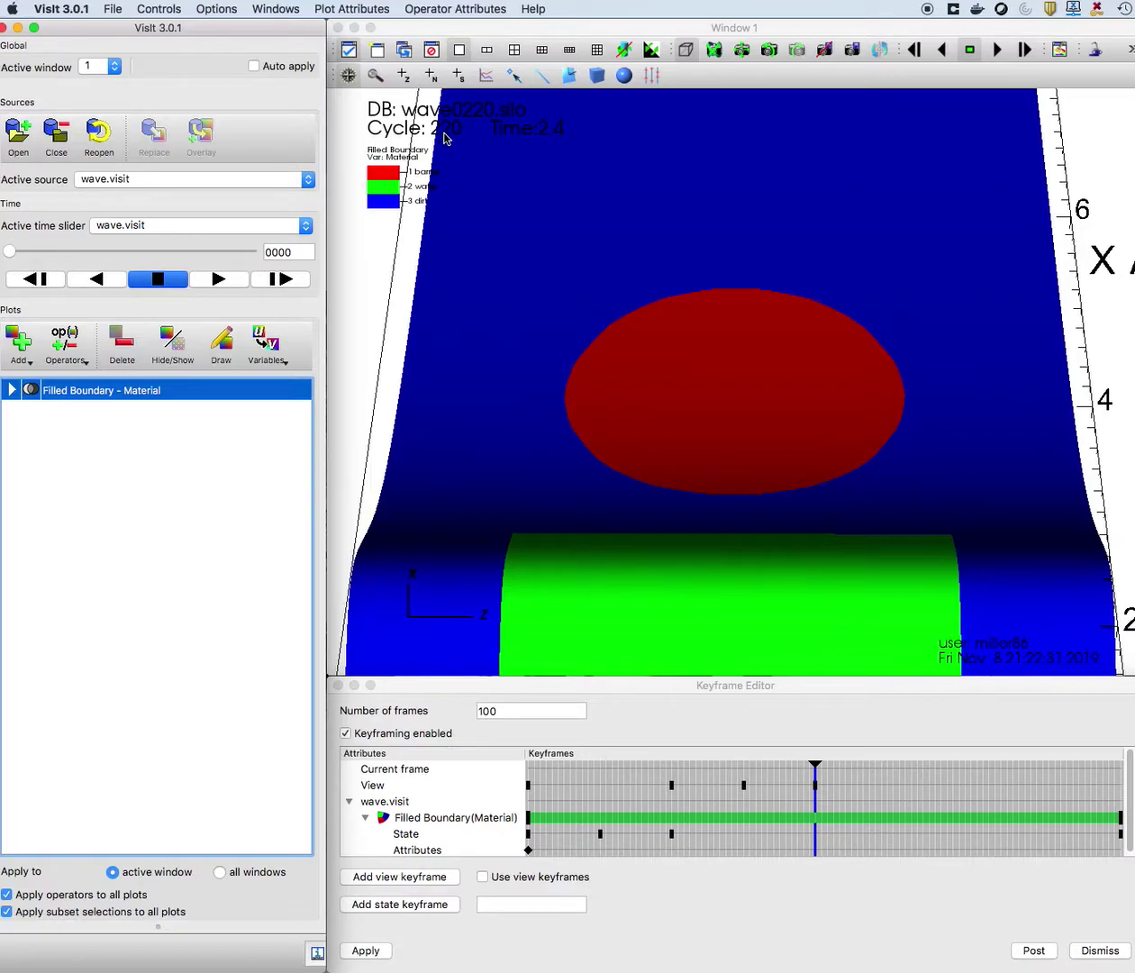
pyautogui.click(268, 281)
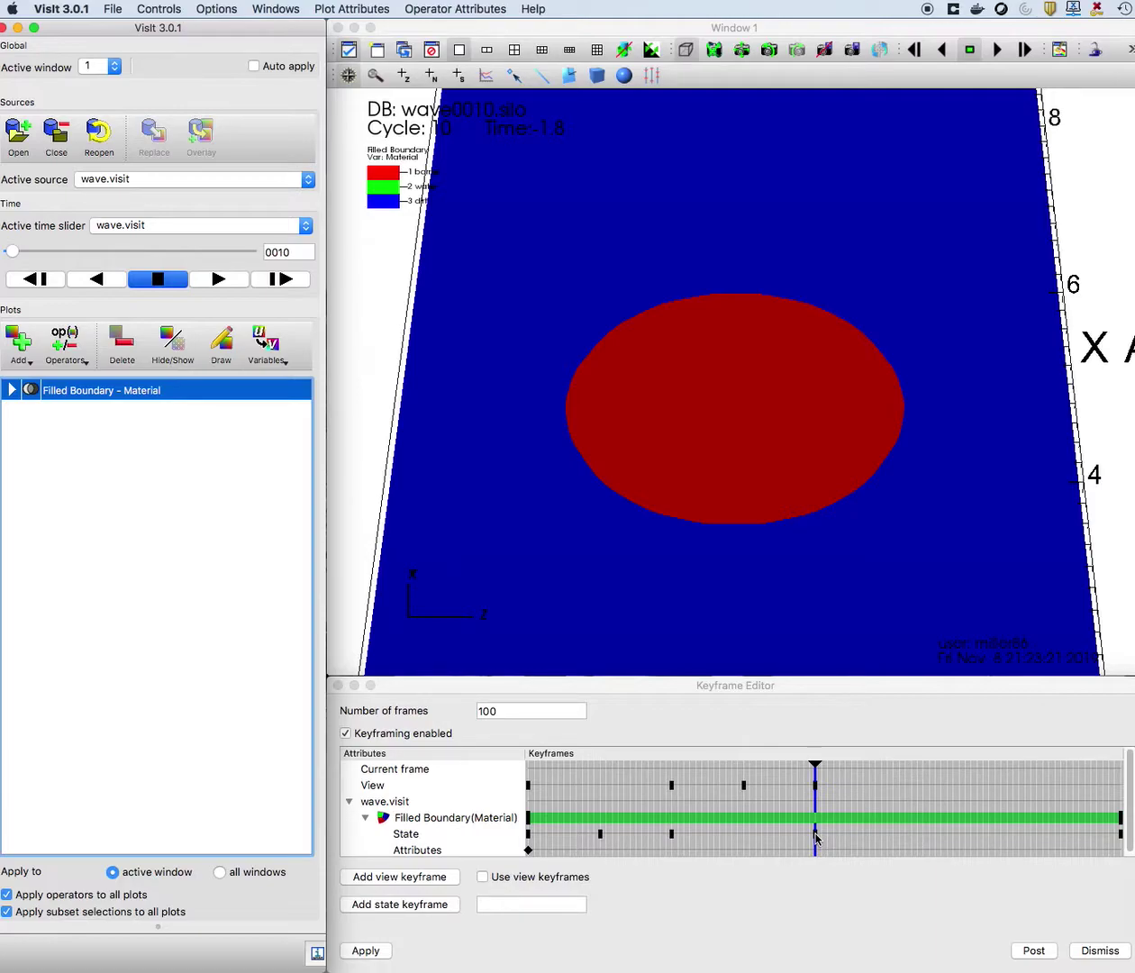
pyautogui.click(27, 277)
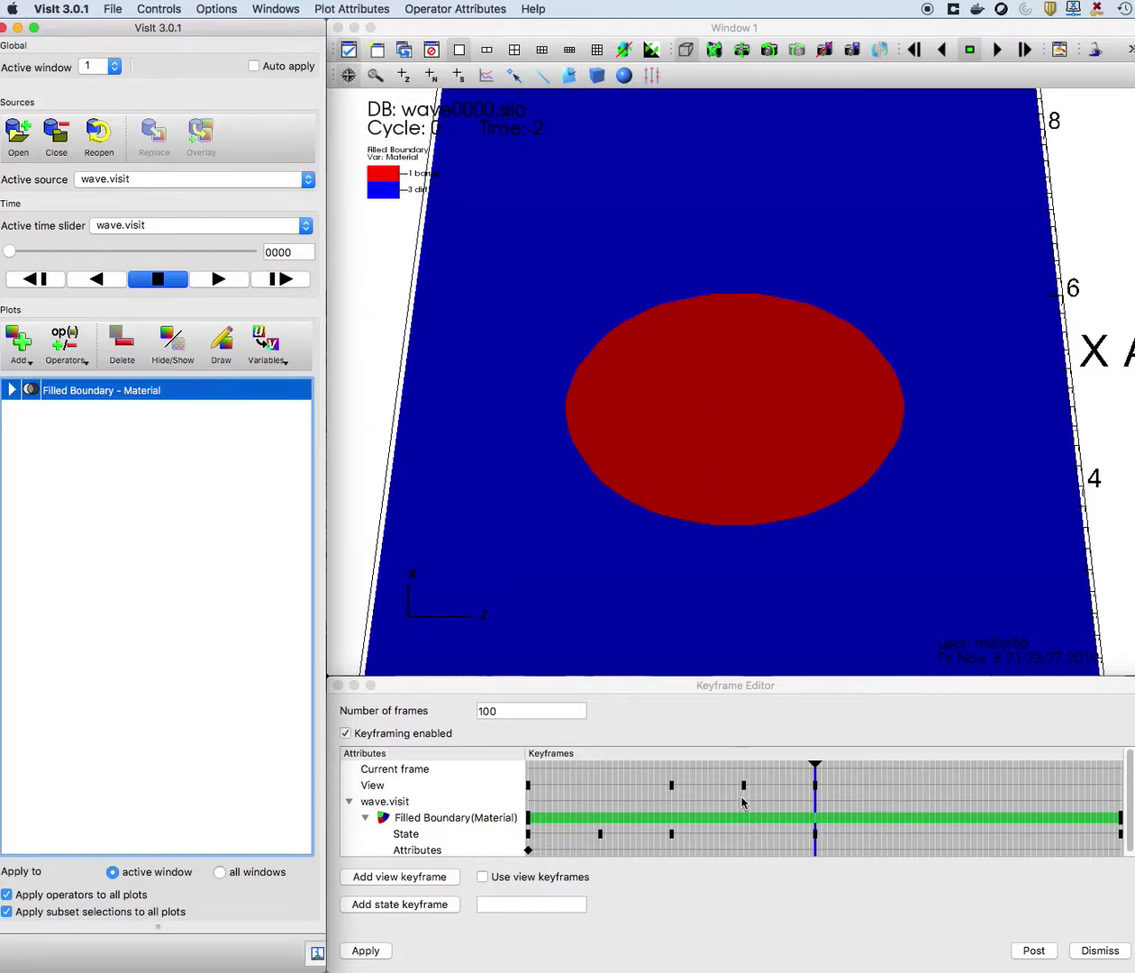
# Make Keyframe animation the active time slider and step back to frame 36.
pyautogui.click(112, 223)
pyautogui.click(112, 214)
pyautogui.click(48, 281)
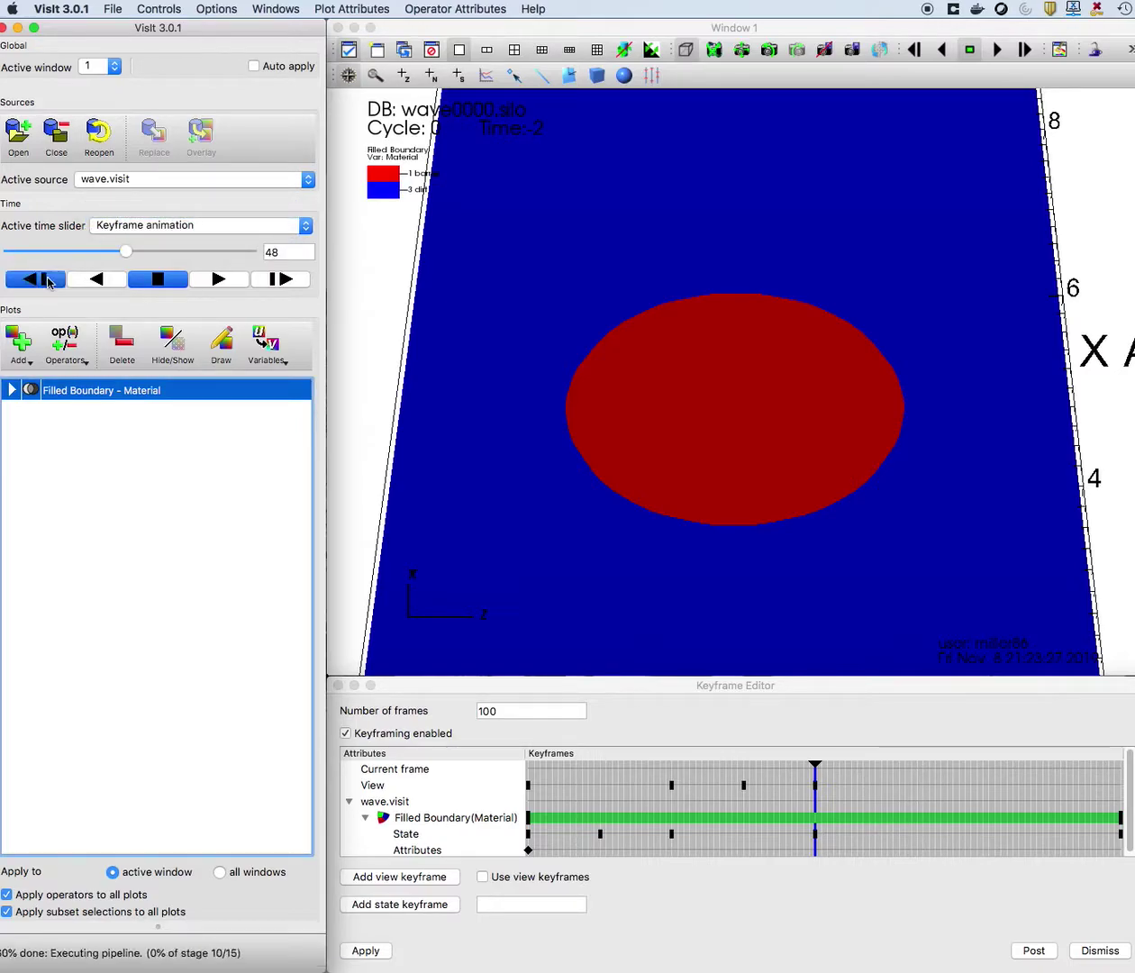
pyautogui.click(48, 280)
pyautogui.click(48, 281)
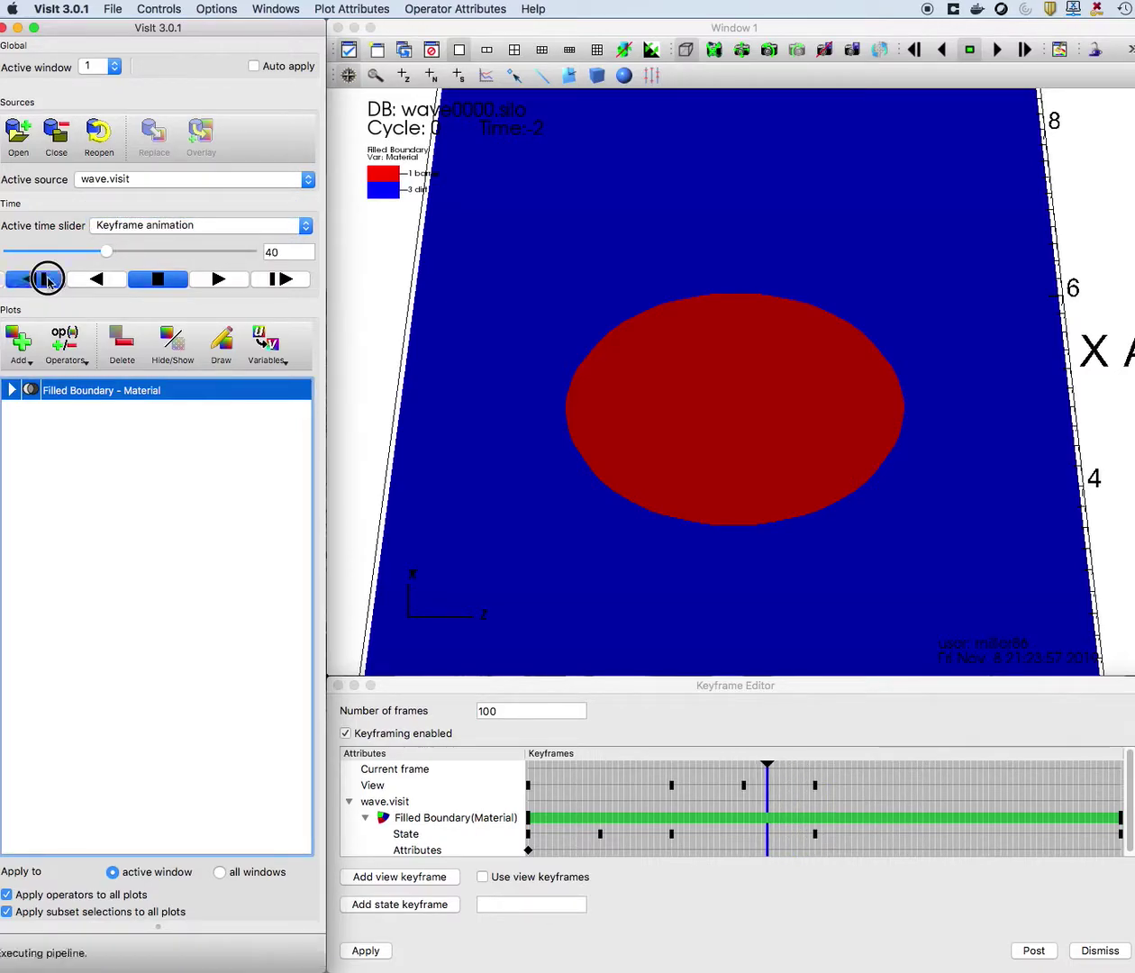
pyautogui.click(47, 280)
pyautogui.click(48, 281)
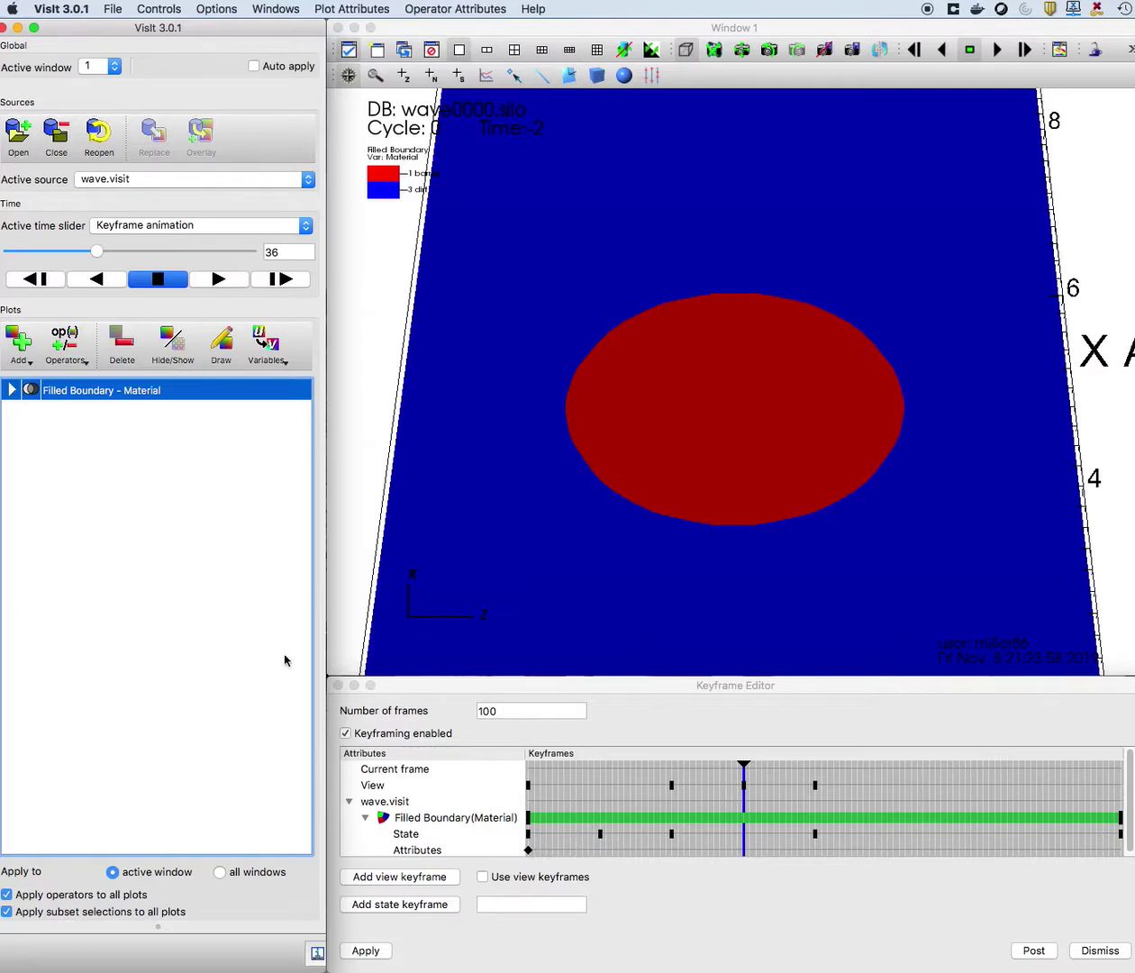
# In the Filled Boundary attributes, apply 74% opacity to the barrier and reapply it at 100% to create an attribute keyframe at frame 36.
pyautogui.doubleClick(58, 393)
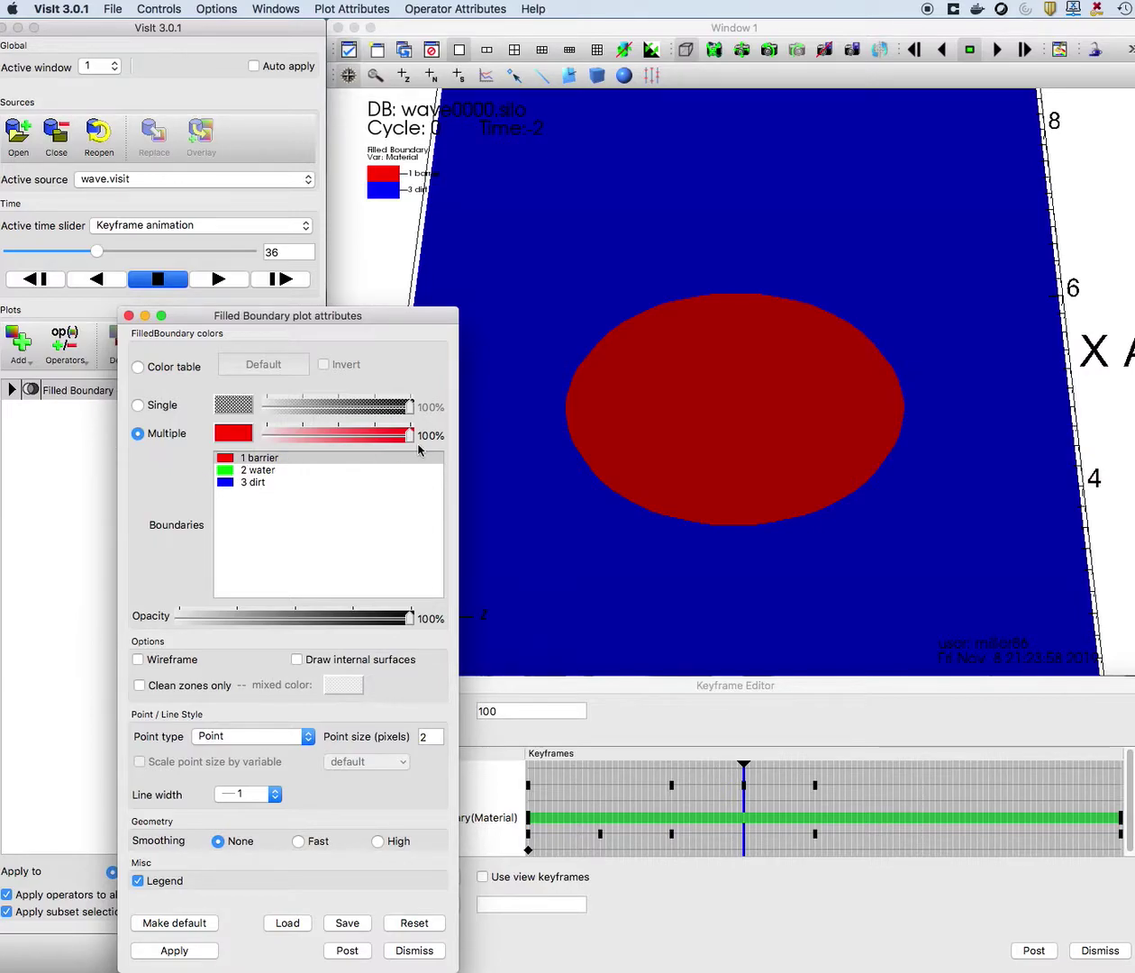
pyautogui.moveTo(410, 436); pyautogui.dragTo(374, 440)
pyautogui.click(172, 951)
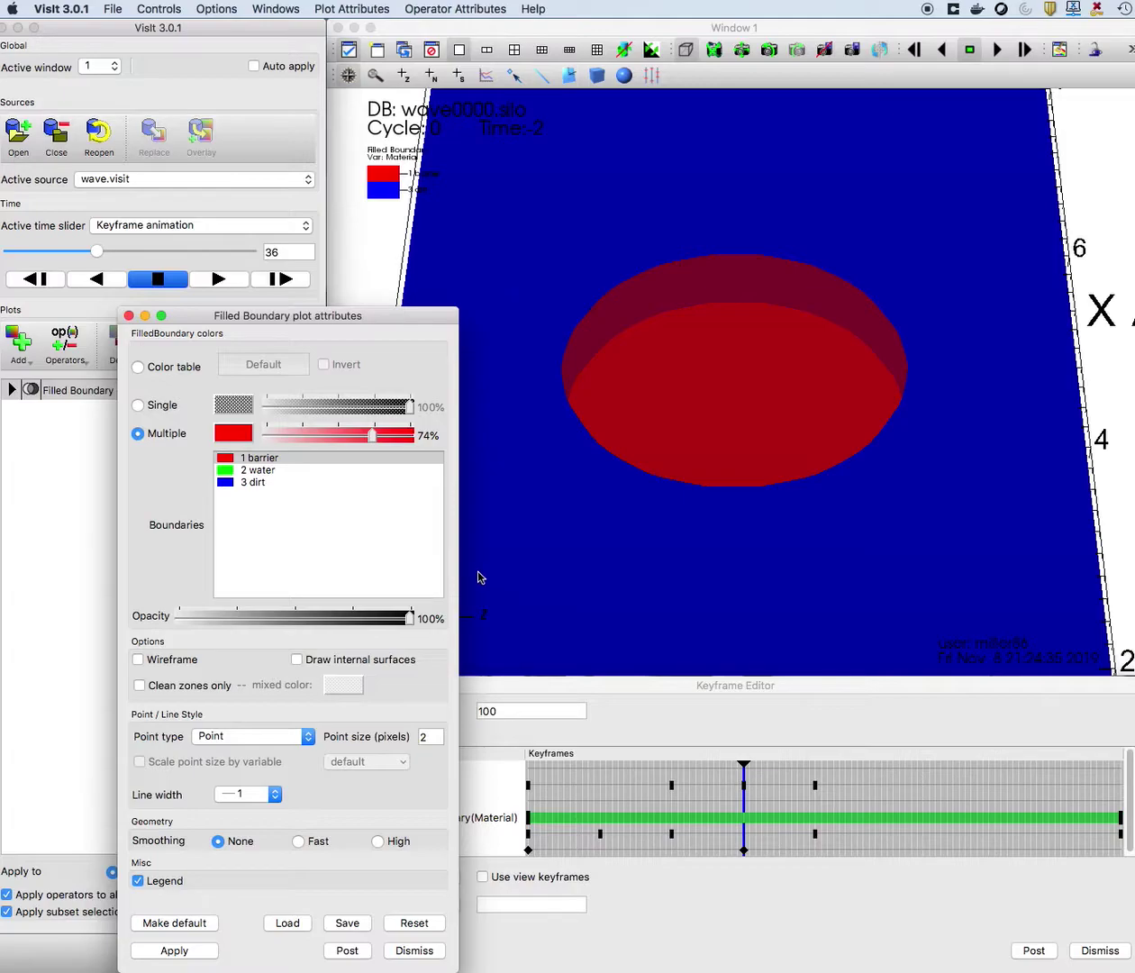
pyautogui.moveTo(373, 438); pyautogui.dragTo(430, 439)
pyautogui.click(192, 940)
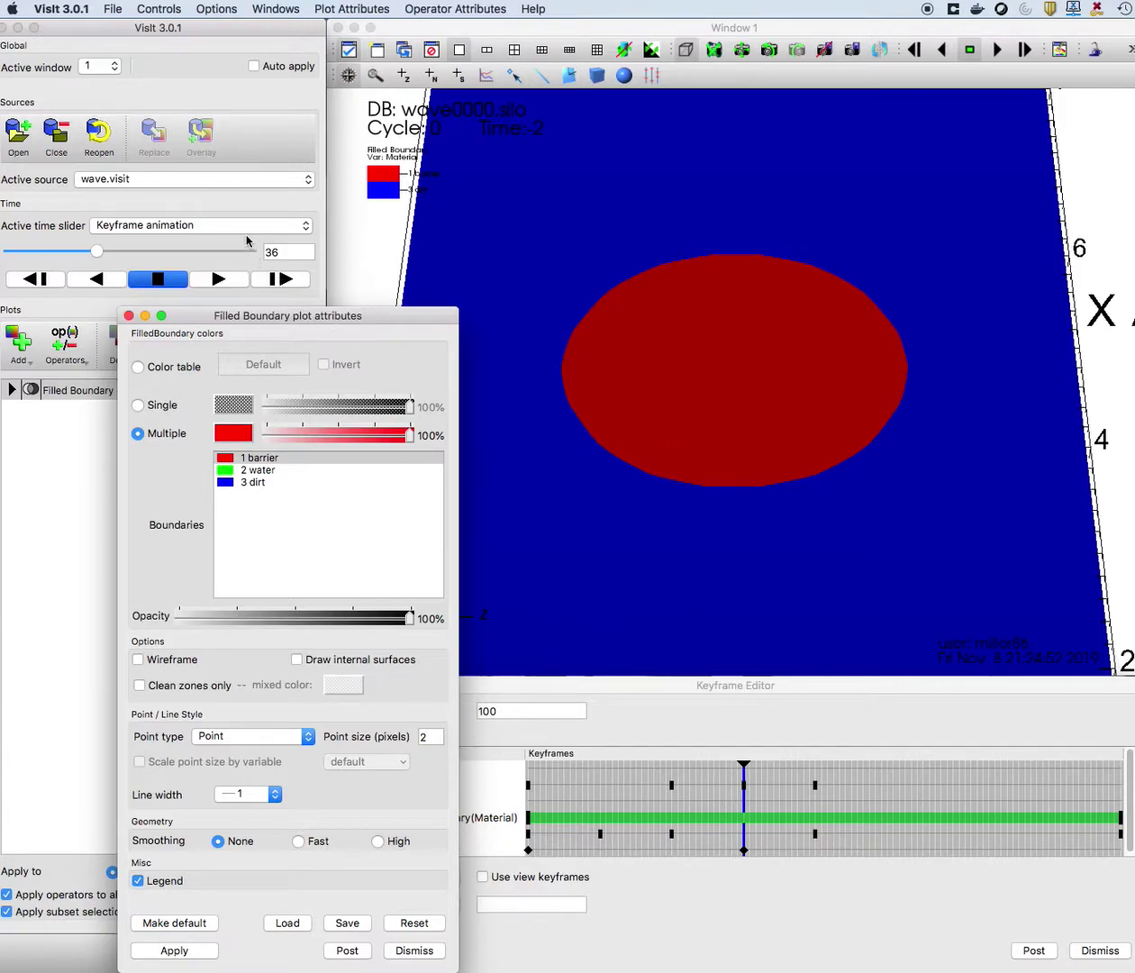
# Advance to frame 48 and apply 25% opacity to the barrier material as an attribute keyframe, closing the plot attributes.
pyautogui.click(274, 281)
pyautogui.click(274, 281)
pyautogui.click(275, 281)
pyautogui.click(275, 281)
pyautogui.click(275, 281)
pyautogui.click(275, 281)
pyautogui.click(275, 282)
pyautogui.click(401, 354)
pyautogui.moveTo(409, 443); pyautogui.dragTo(305, 453)
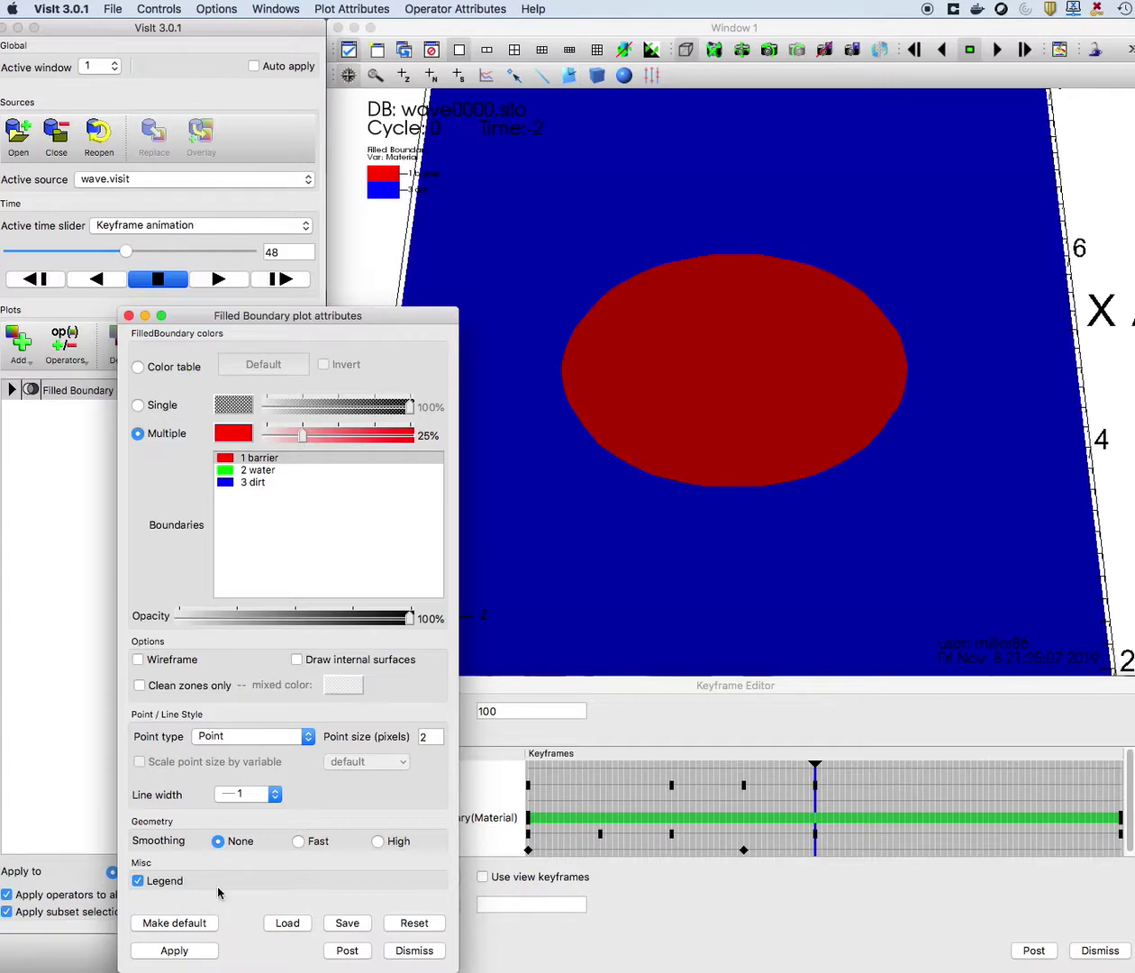
pyautogui.click(213, 951)
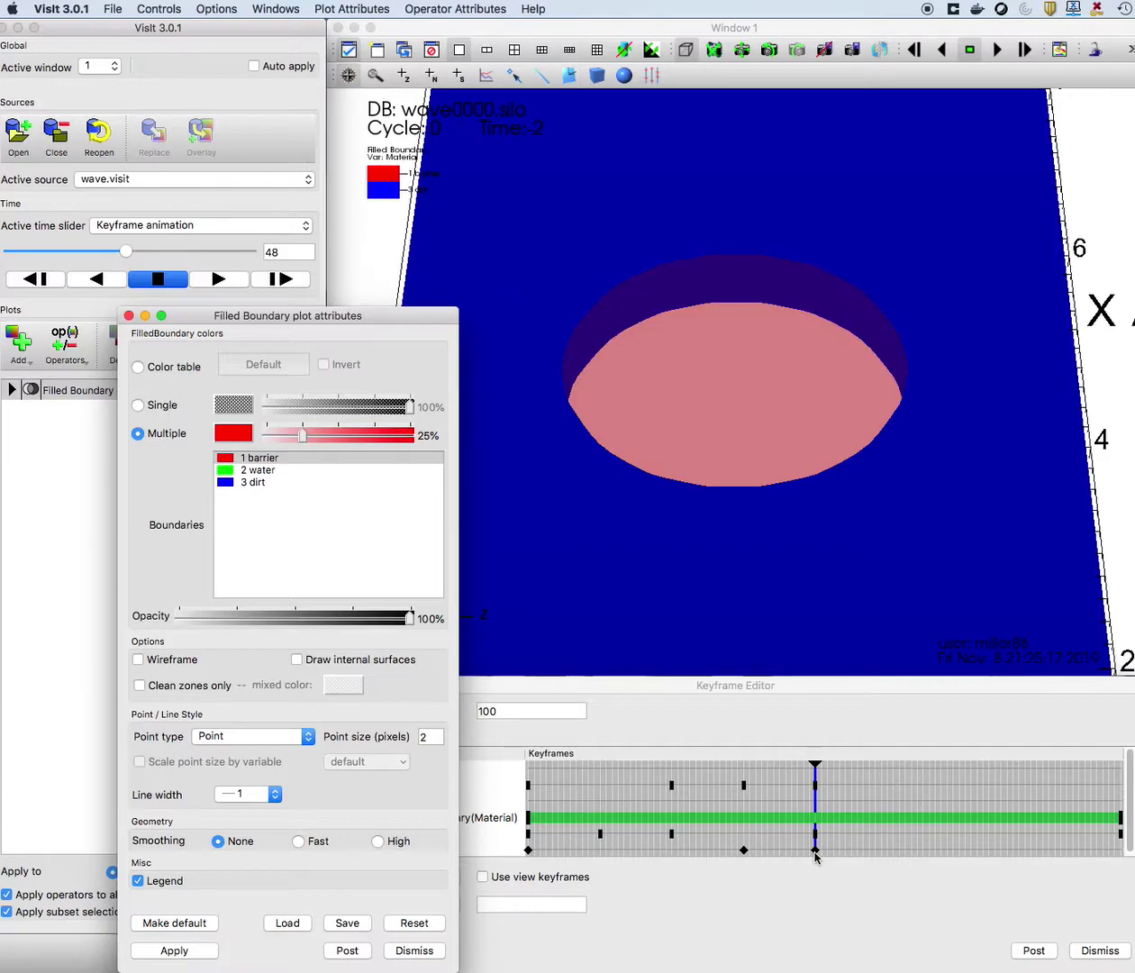
pyautogui.click(415, 948)
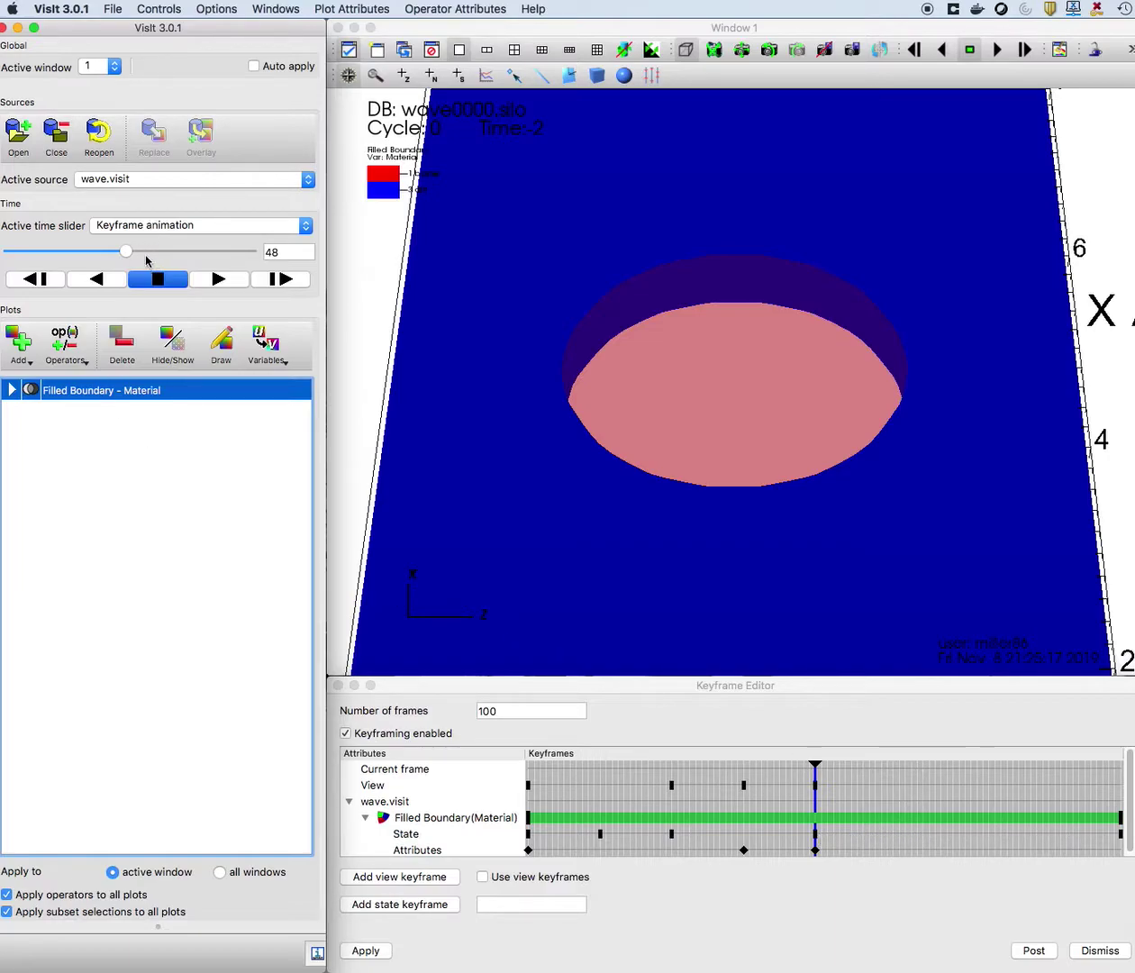
# Return the keyframe animation to frame 0, reset the view, and add a view keyframe there.
pyautogui.moveTo(126, 255); pyautogui.dragTo(7, 252)
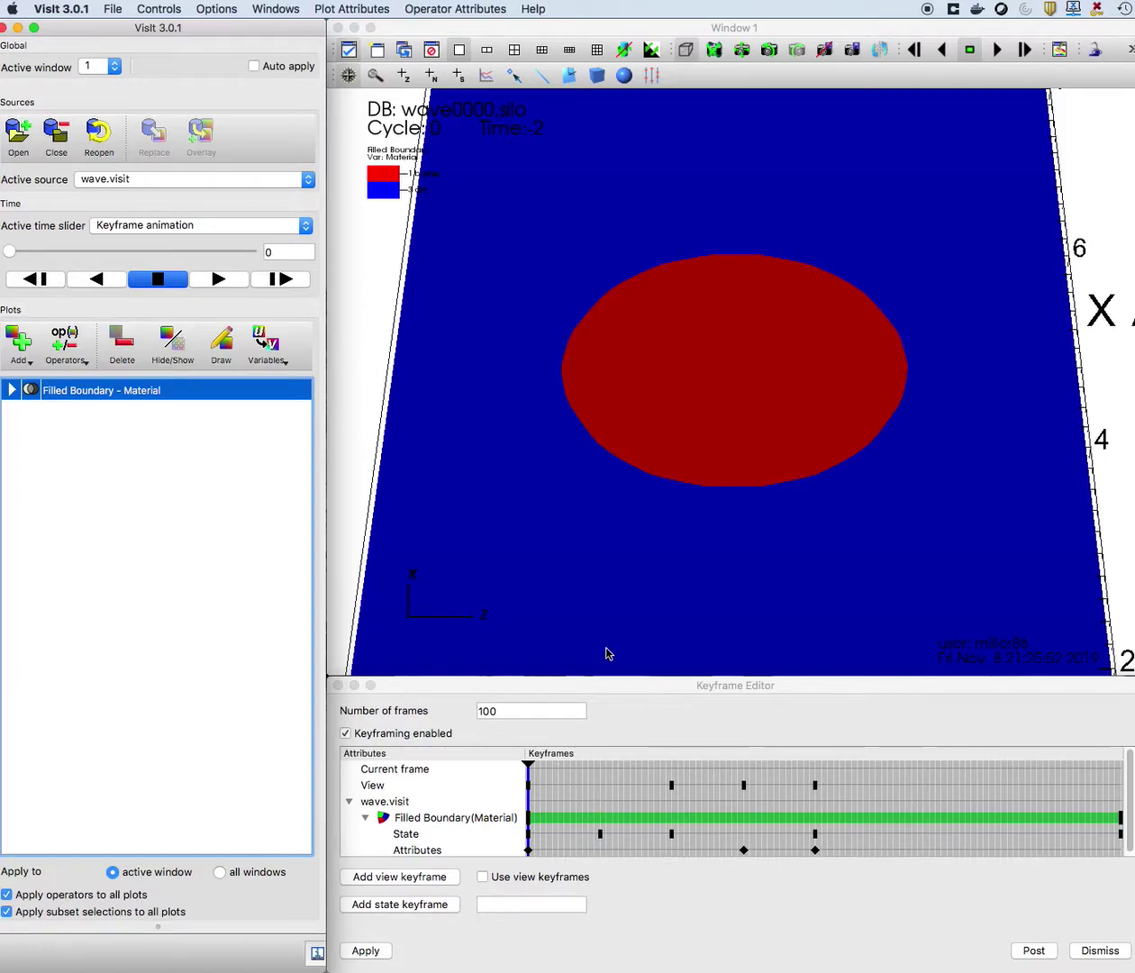
pyautogui.click(718, 50)
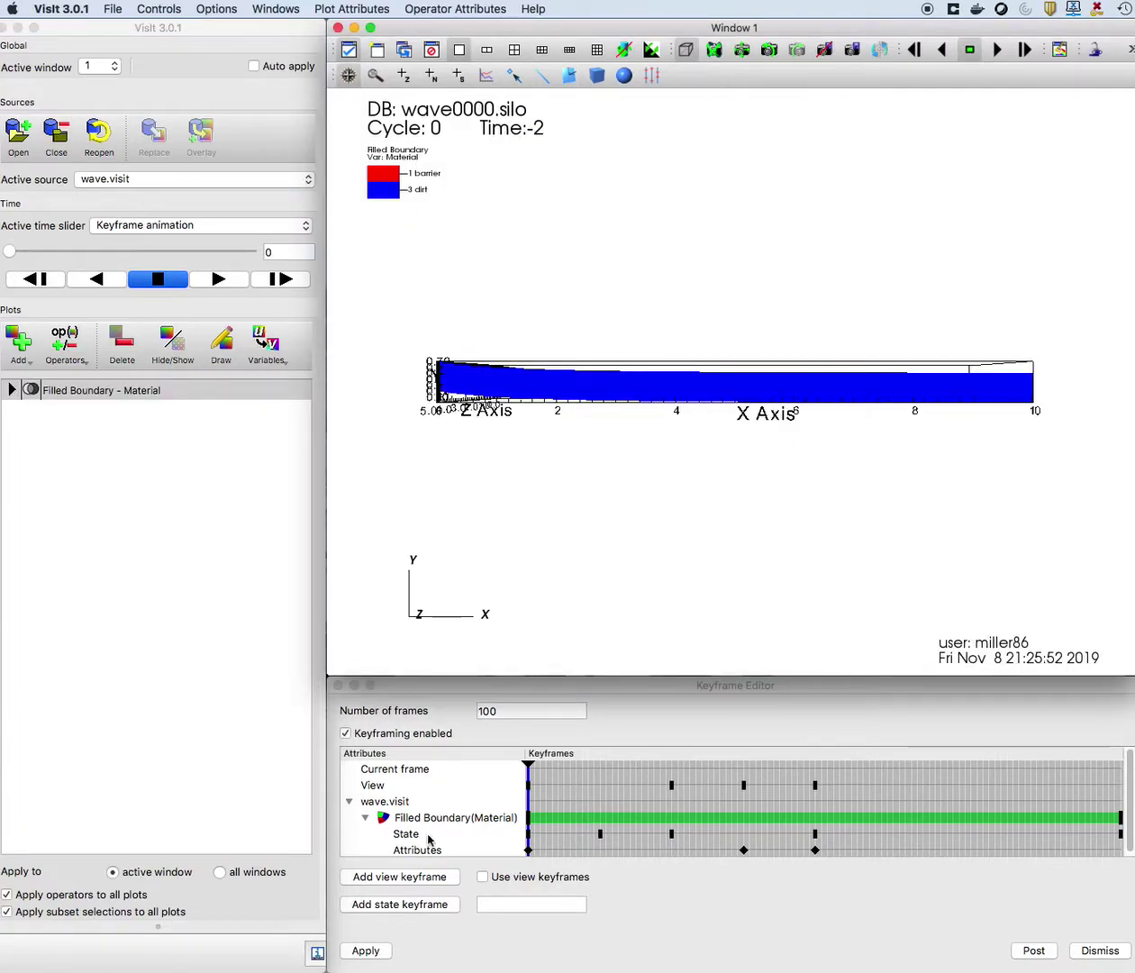
pyautogui.click(417, 880)
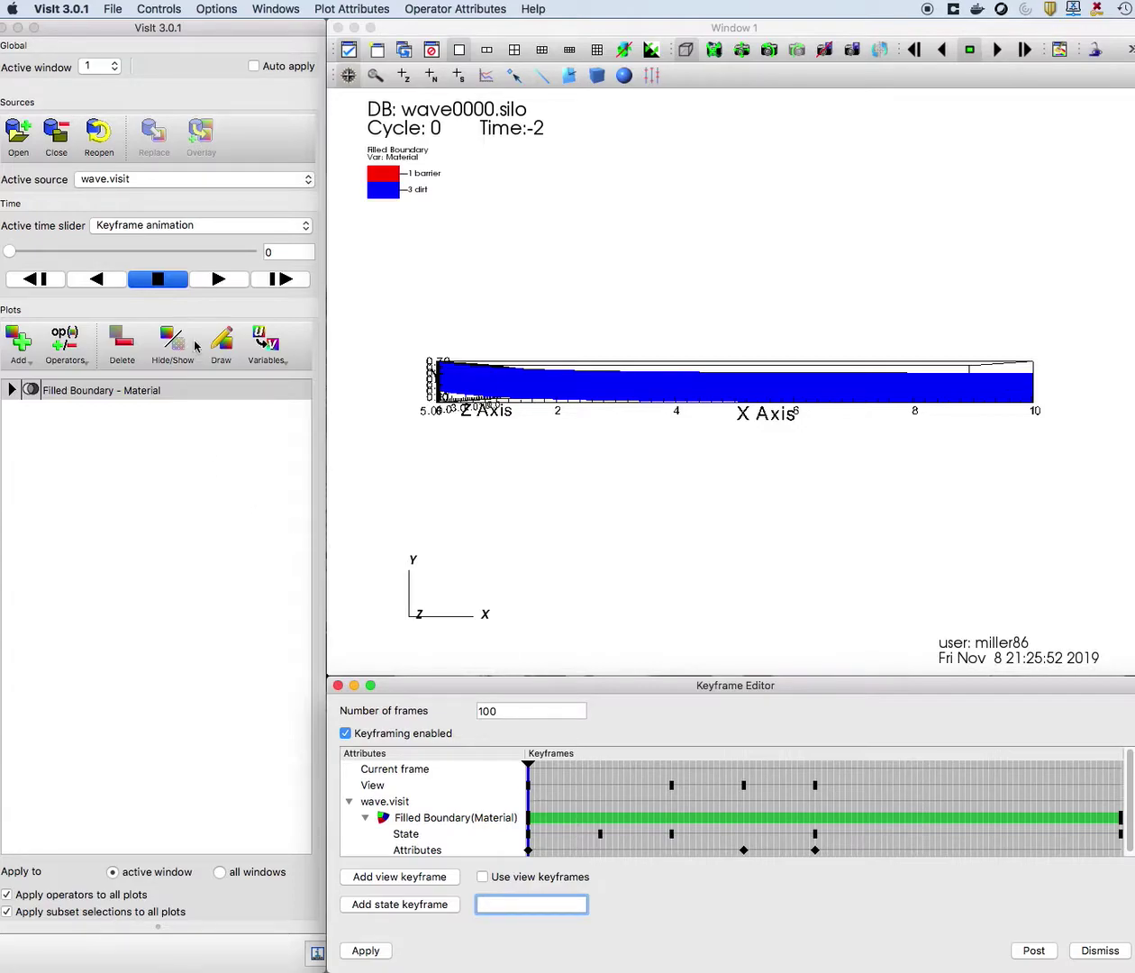
# Play the keyframe animation through to frame 99, stop it, and return to frame 0.
pyautogui.click(219, 280)
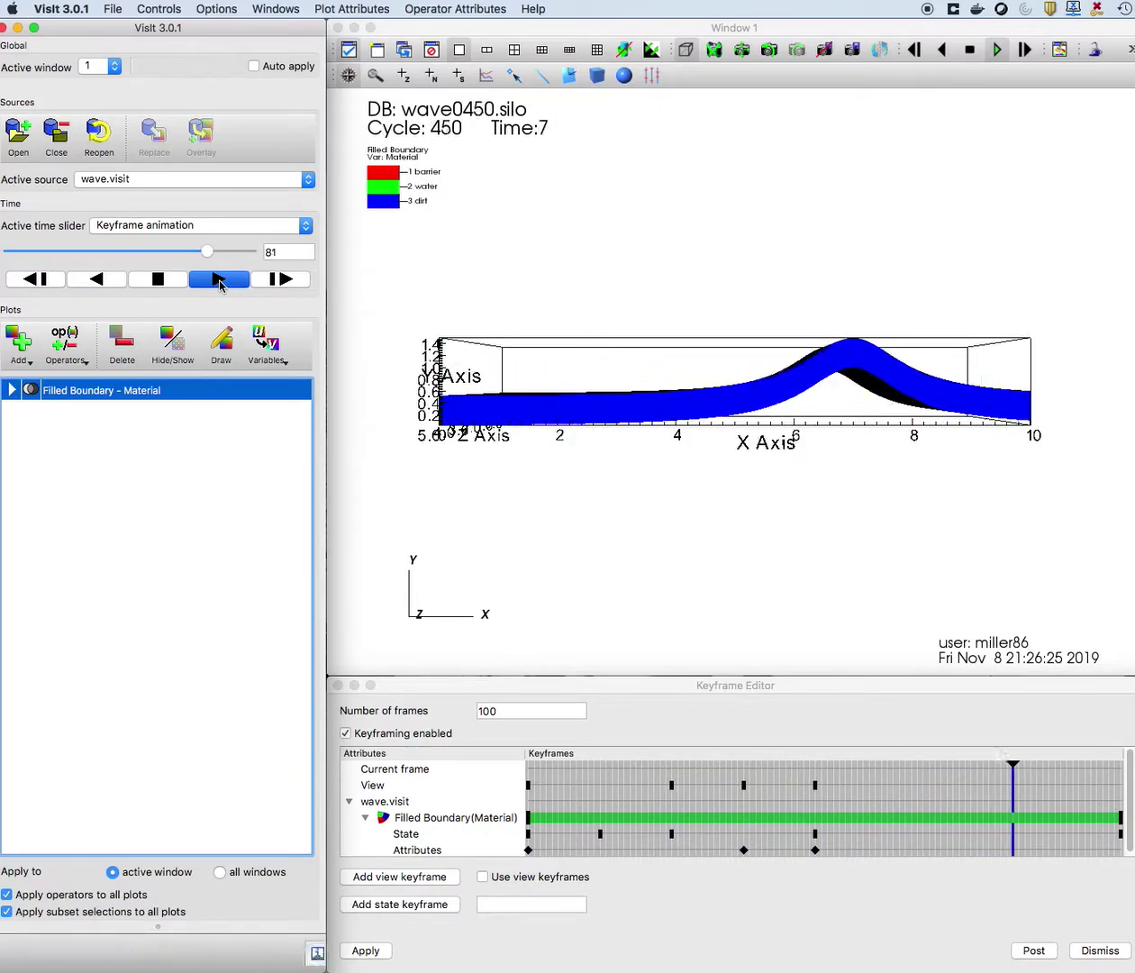
pyautogui.click(151, 280)
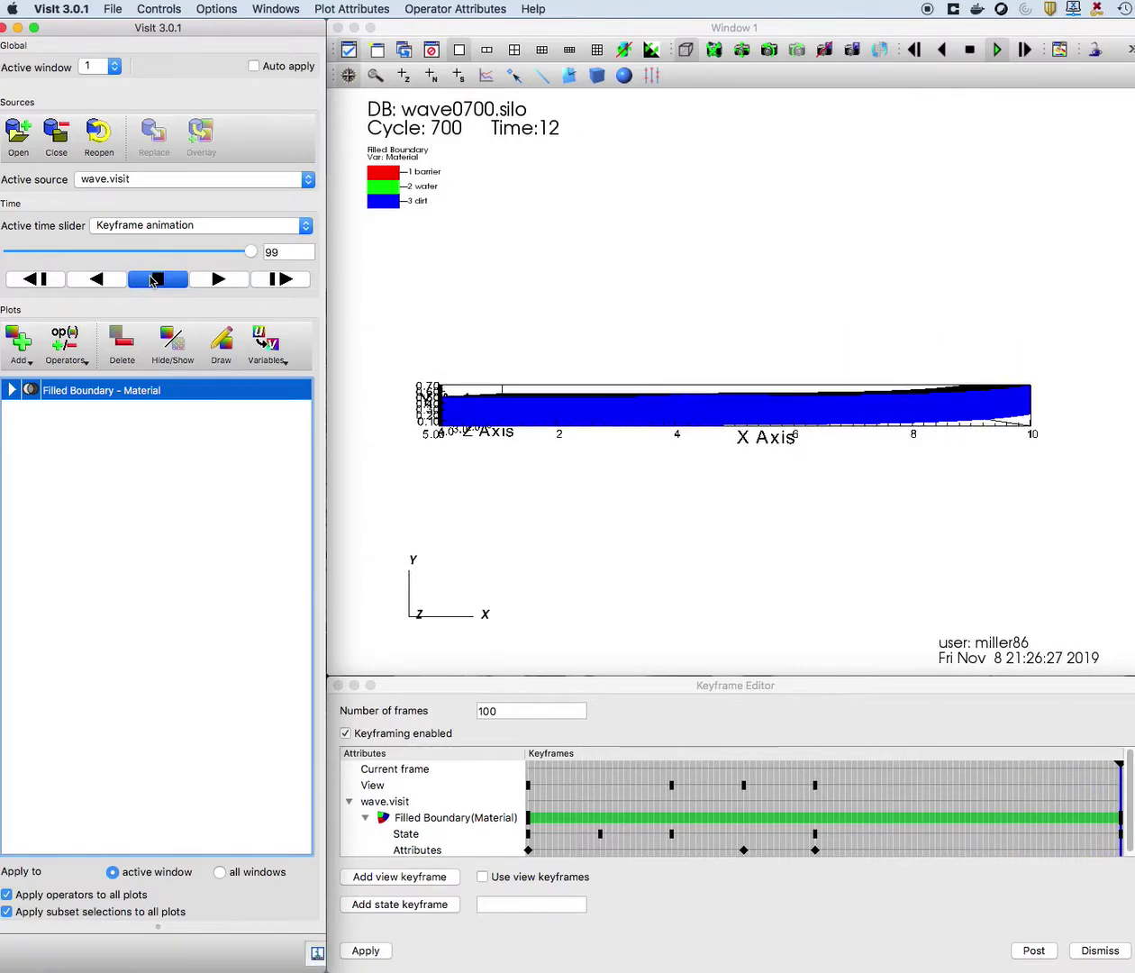
pyautogui.moveTo(250, 252); pyautogui.dragTo(7, 255)
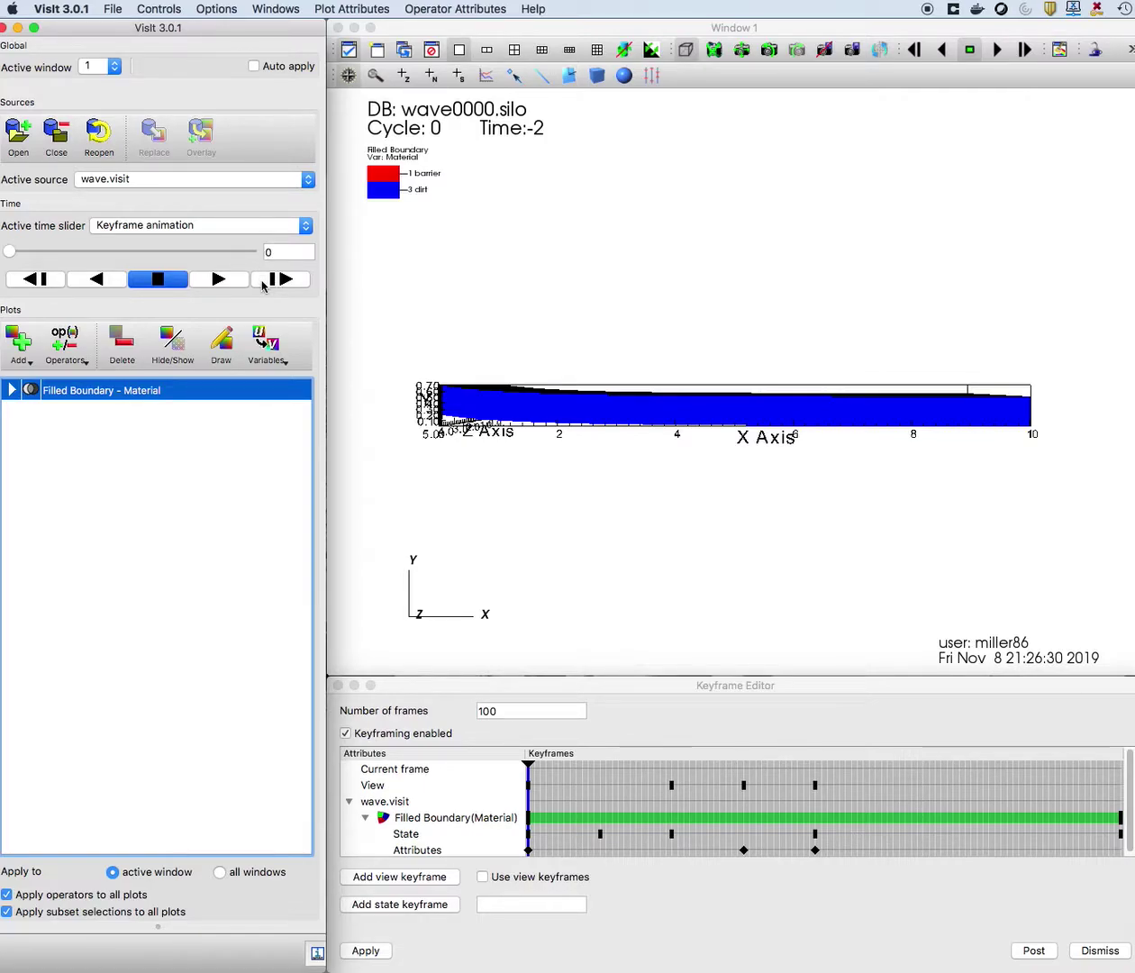
# Move to frame 24 and rotate the plot to an oblique view from above, zoomed in.
pyautogui.moveTo(16, 256)
pyautogui.mouseDown()
pyautogui.moveTo(104, 257)
pyautogui.moveTo(72, 266)
pyautogui.mouseUp()
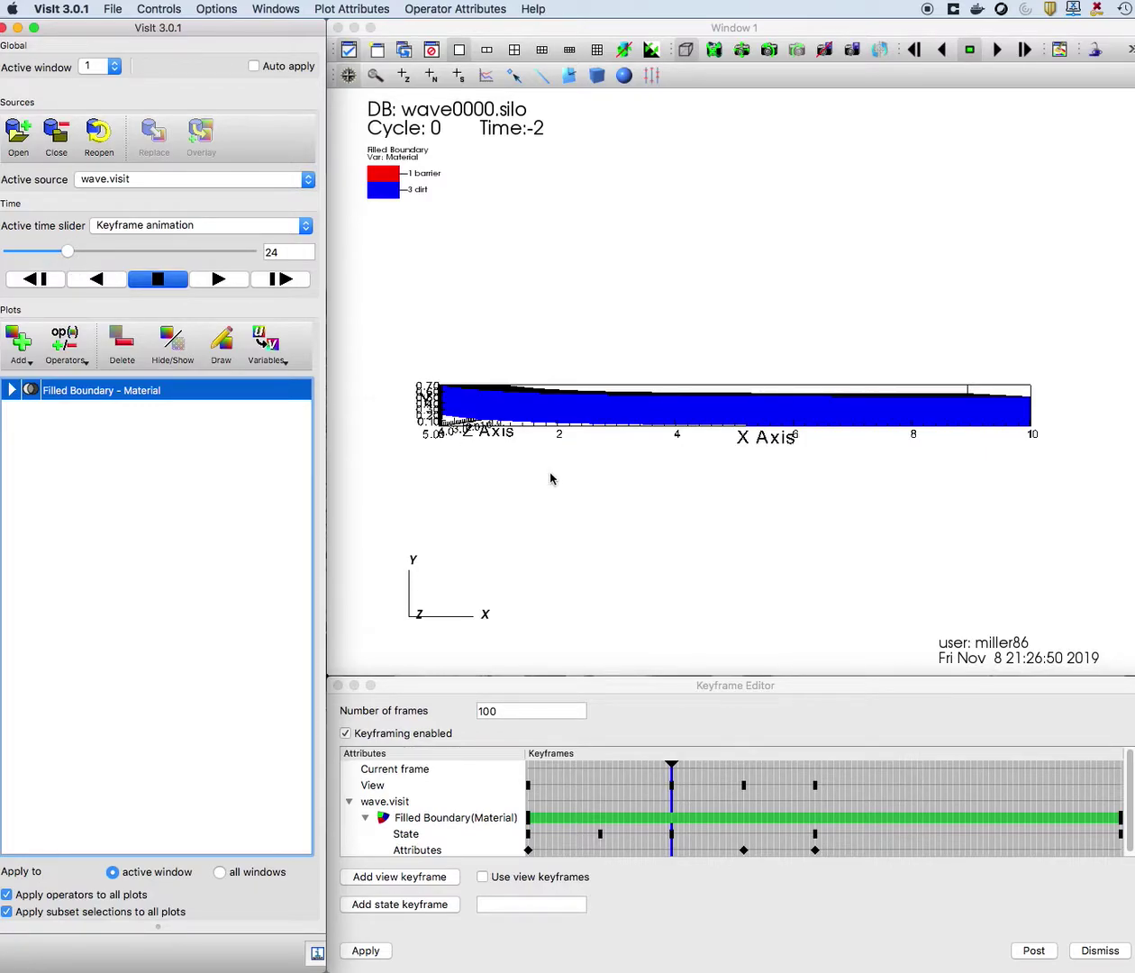
pyautogui.moveTo(532, 343); pyautogui.dragTo(700, 464)
pyautogui.scroll(2, 700, 464)
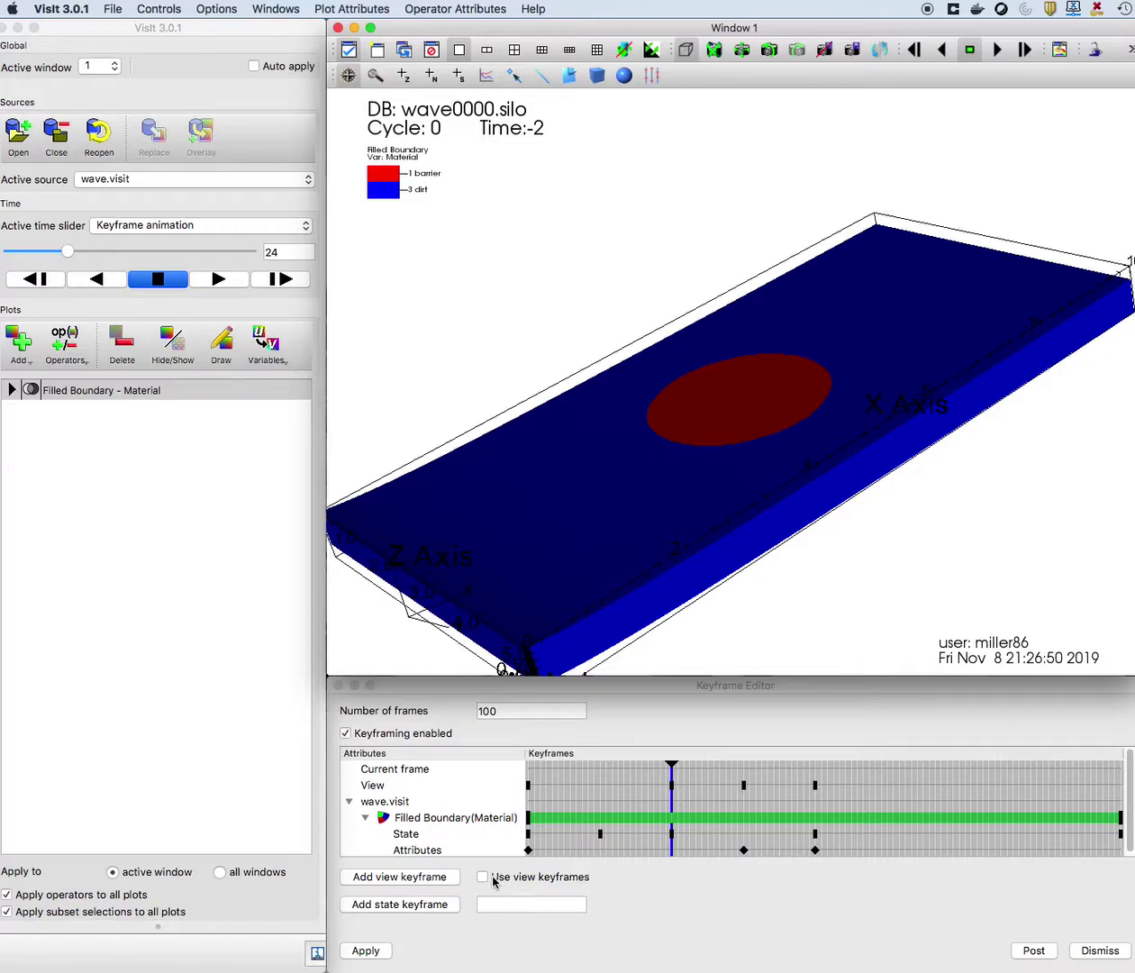
# Turn on the use of view keyframes, apply it, play the animation from frame 0, and return to the start.
pyautogui.click(485, 877)
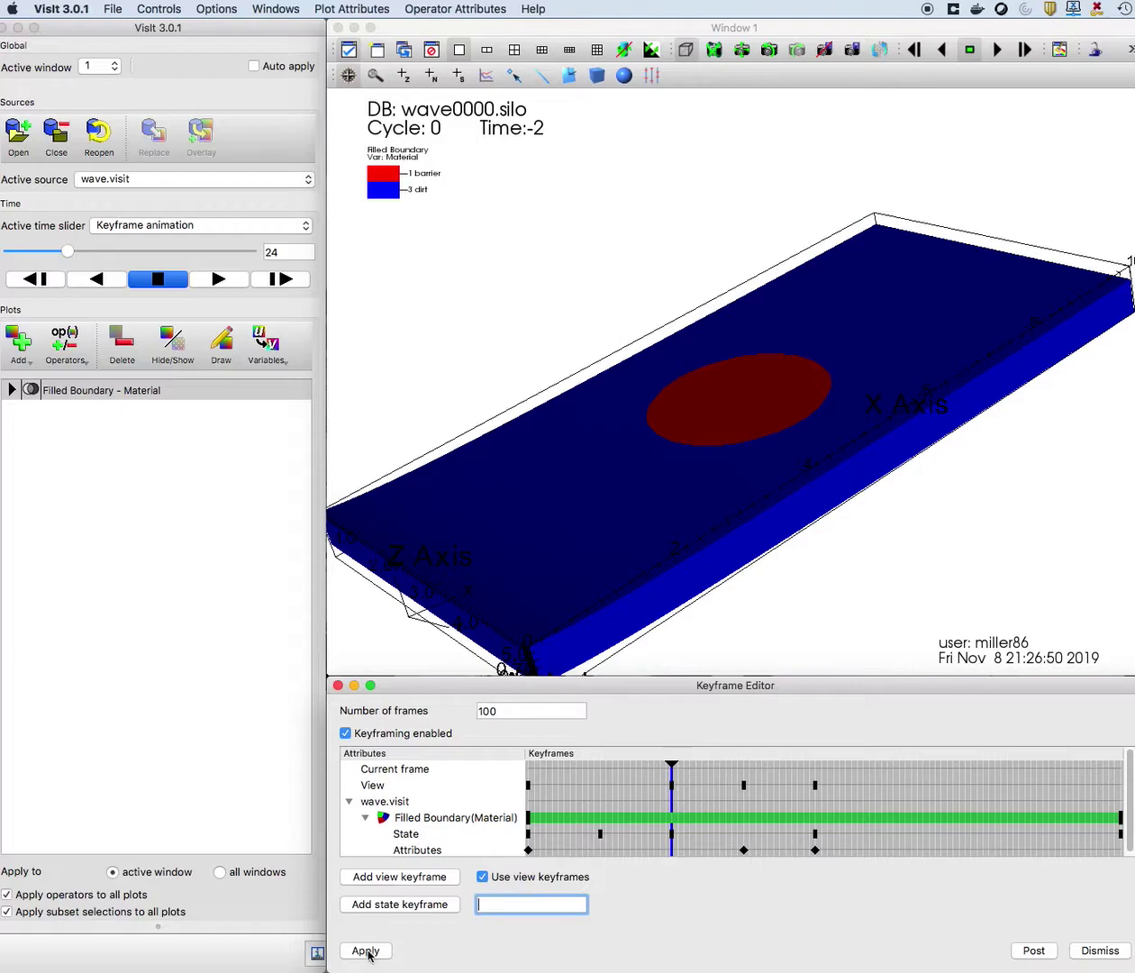
pyautogui.click(365, 952)
pyautogui.moveTo(73, 254); pyautogui.dragTo(4, 252)
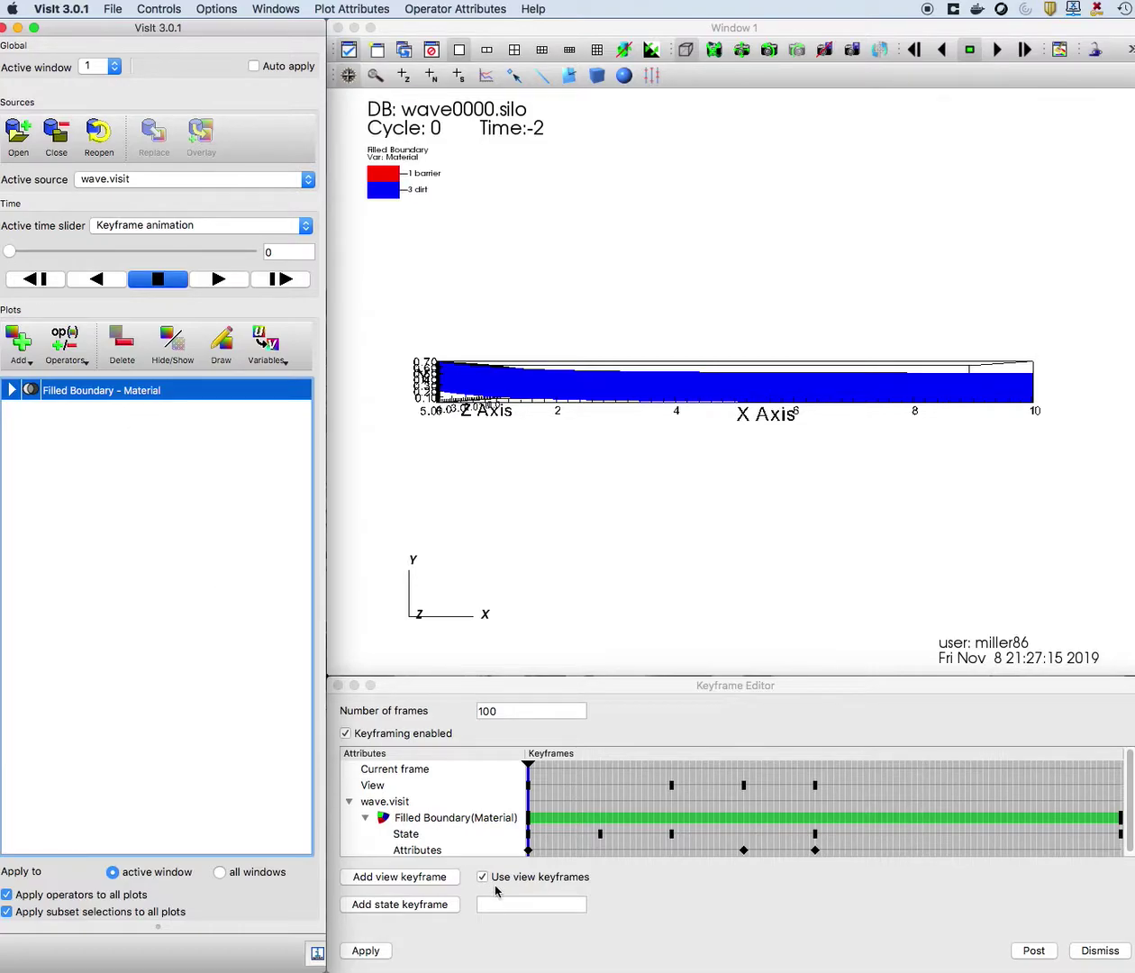
pyautogui.click(214, 280)
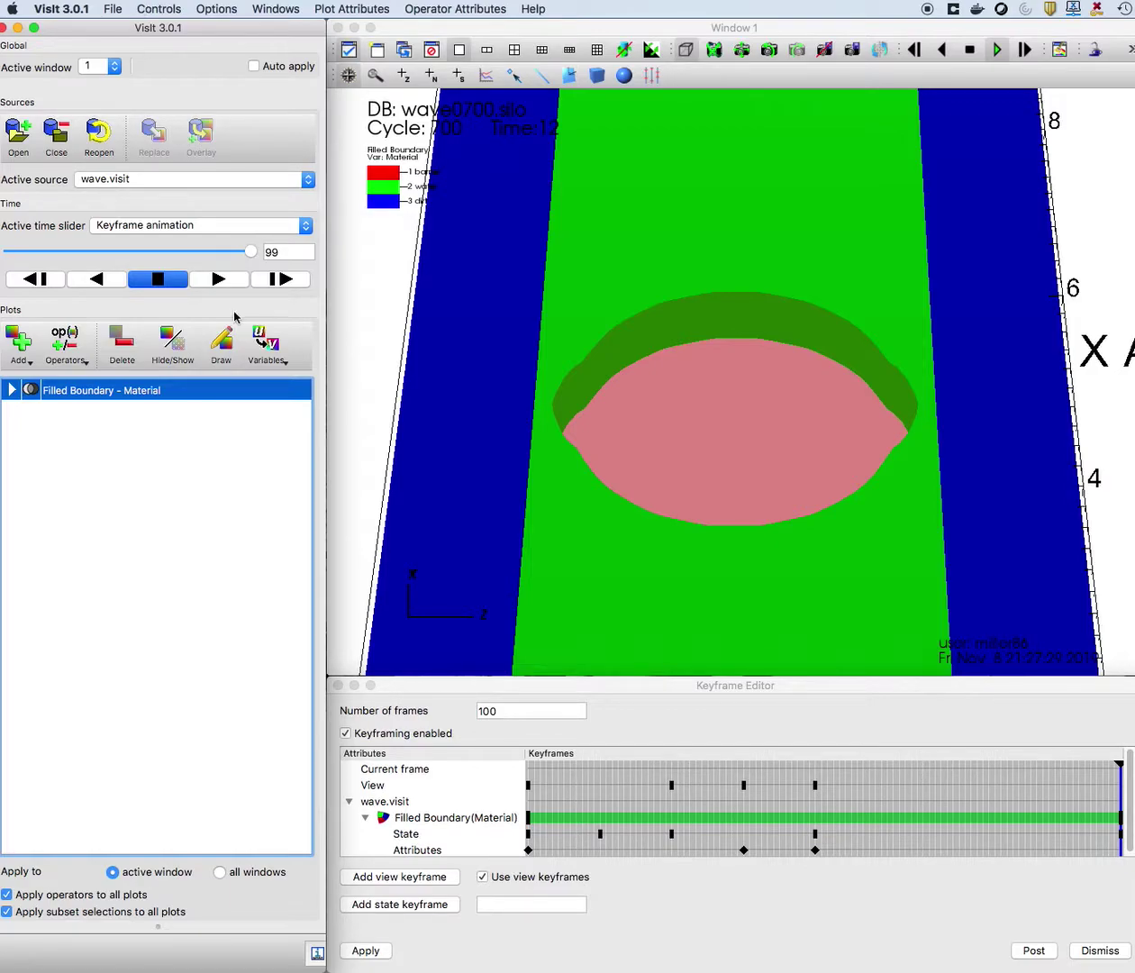
pyautogui.moveTo(251, 252); pyautogui.dragTo(11, 251)
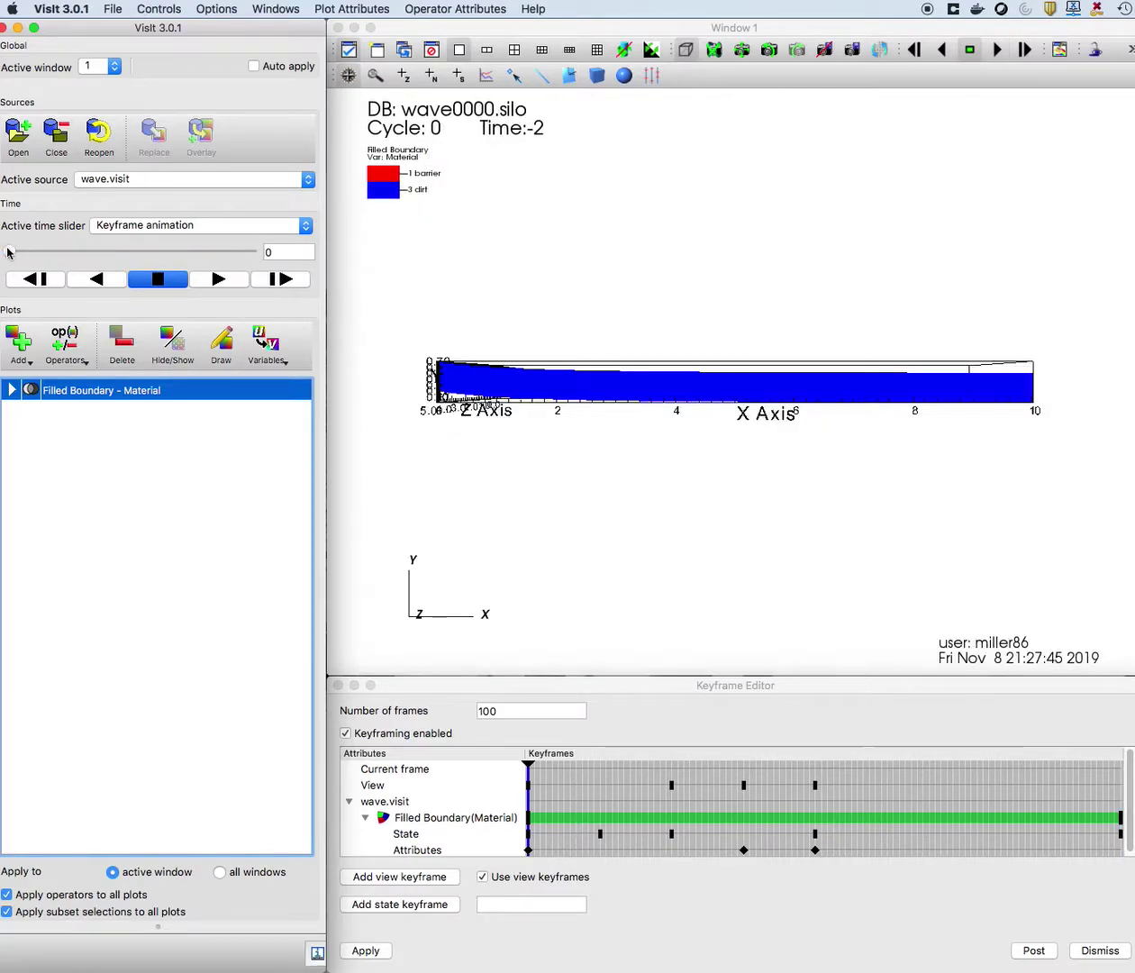
# Start saving a new simple movie and add an MPEG movie output at the current window size with scale 1.
pyautogui.click(113, 9)
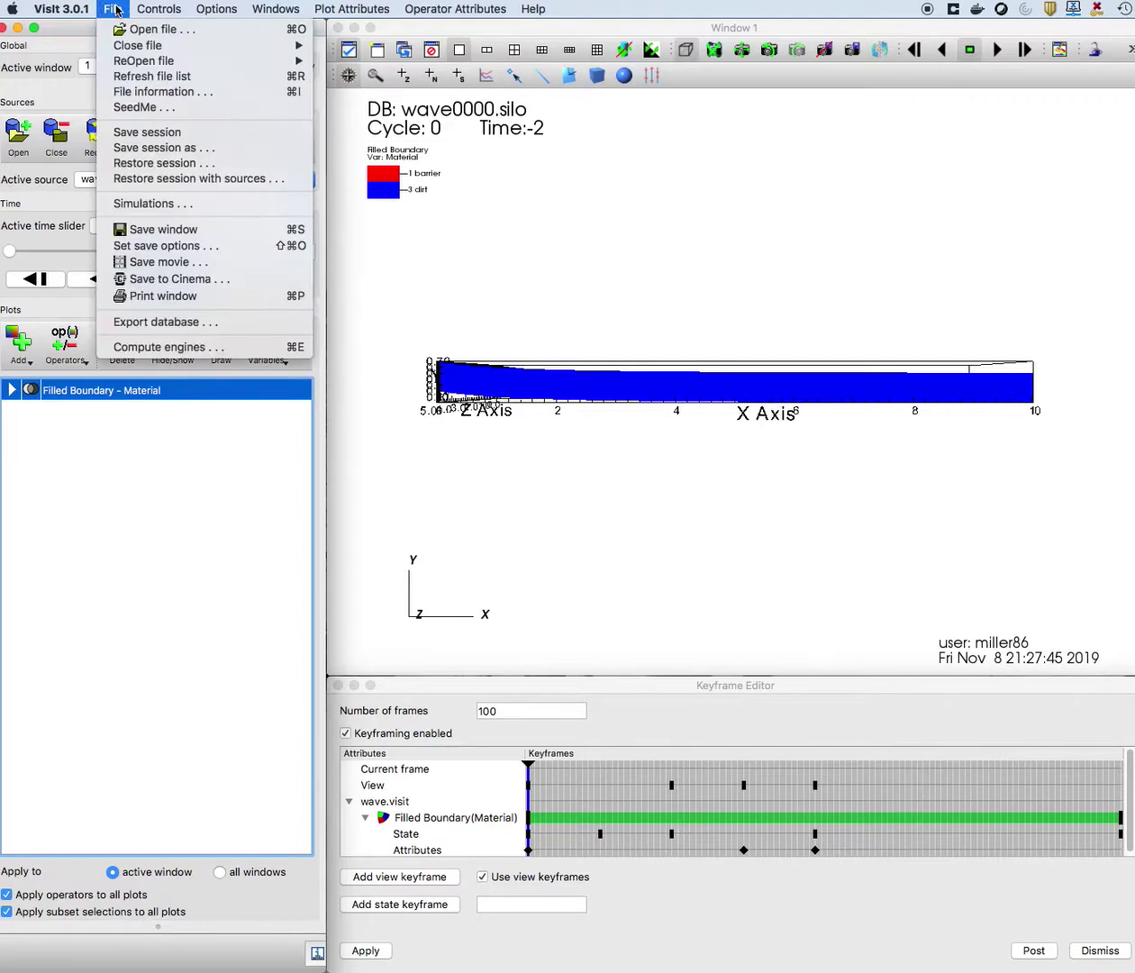
pyautogui.click(169, 264)
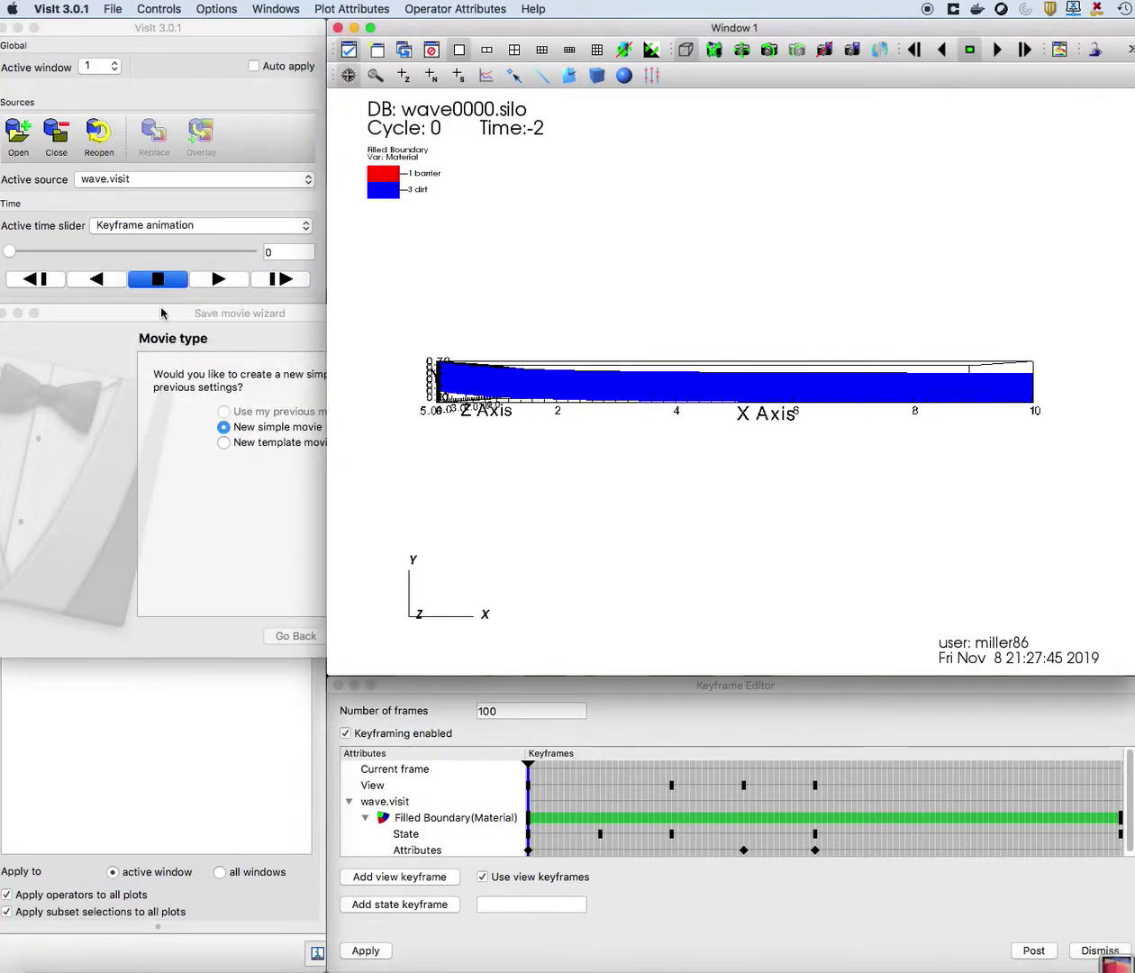
pyautogui.click(377, 636)
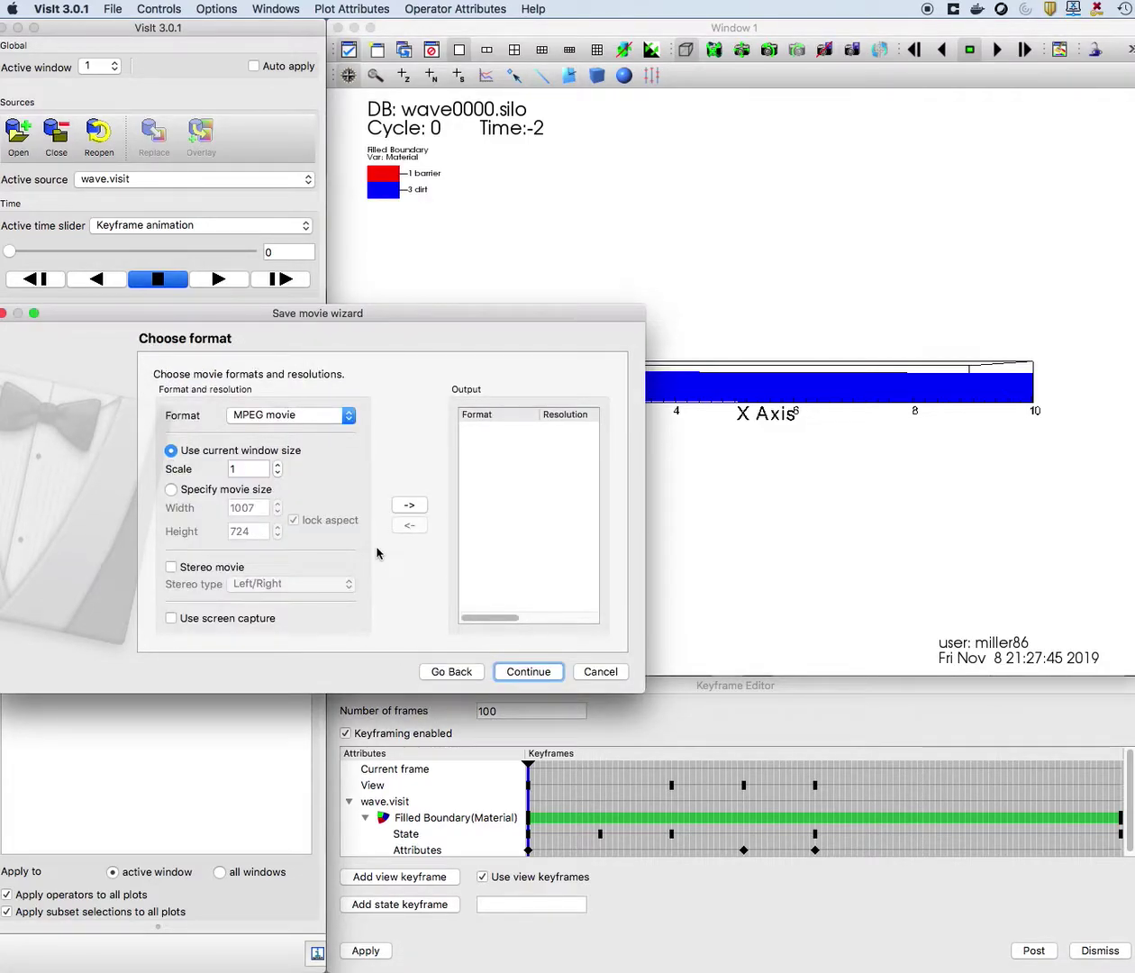
pyautogui.click(404, 504)
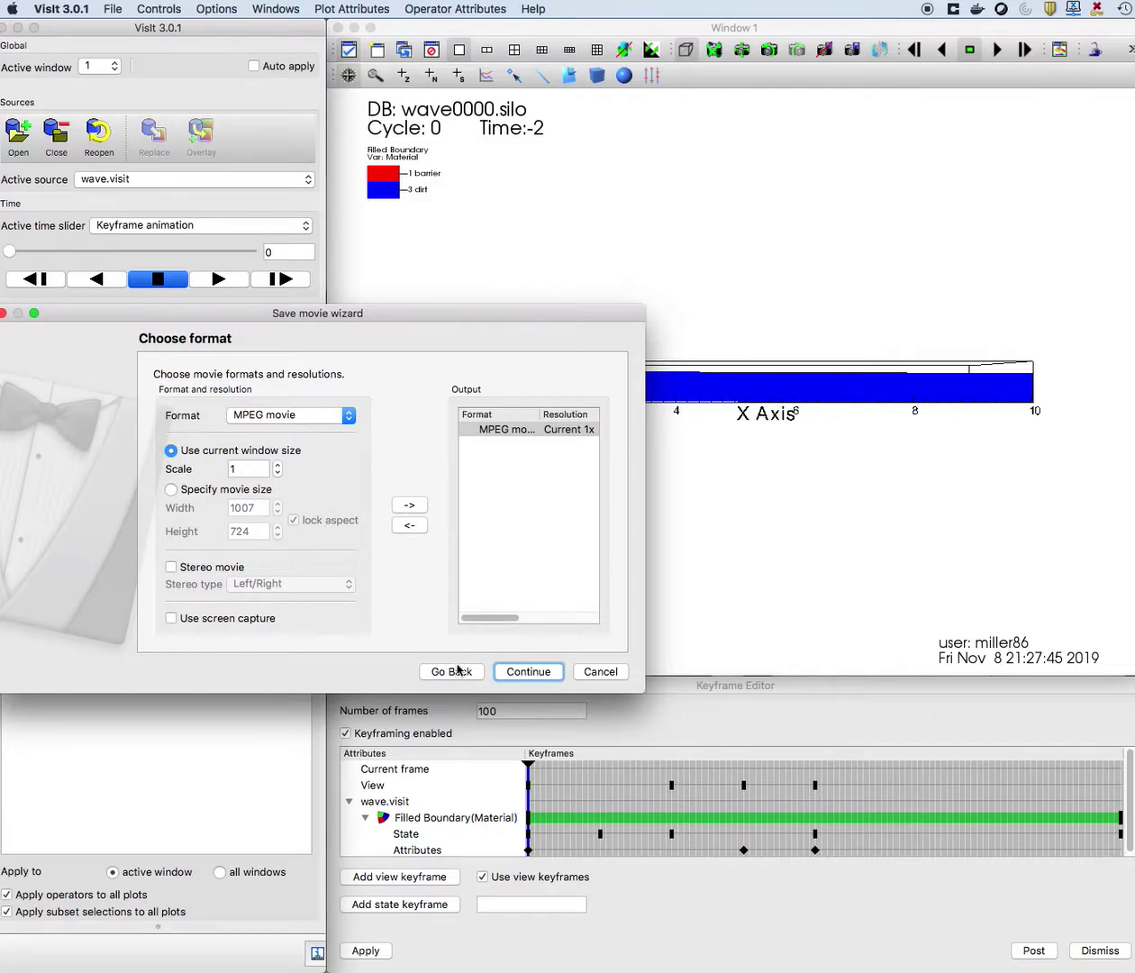
pyautogui.click(523, 672)
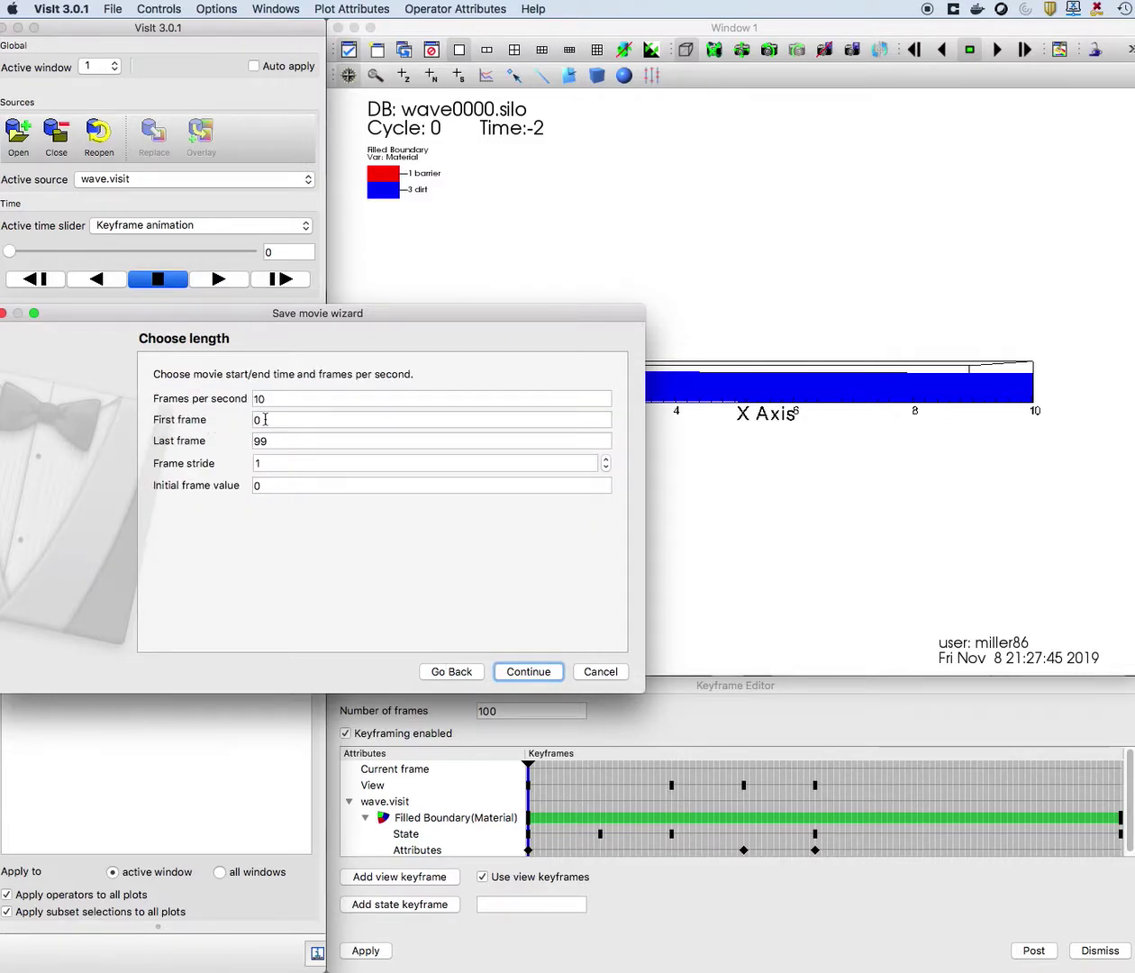
# Set the movie's frame rate to 5 frames per second and continue to the filename settings.
pyautogui.moveTo(261, 312); pyautogui.dragTo(266, 396)
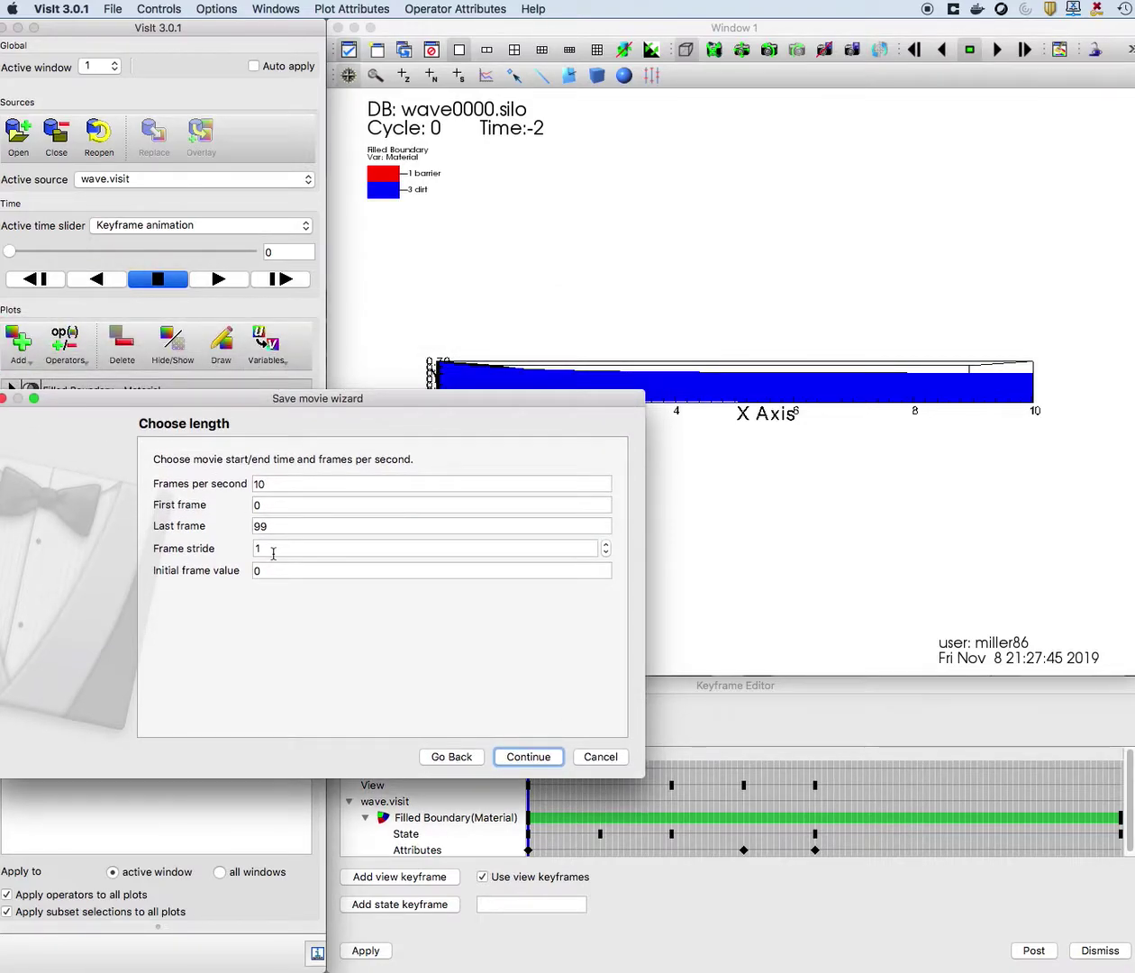
pyautogui.doubleClick(269, 486)
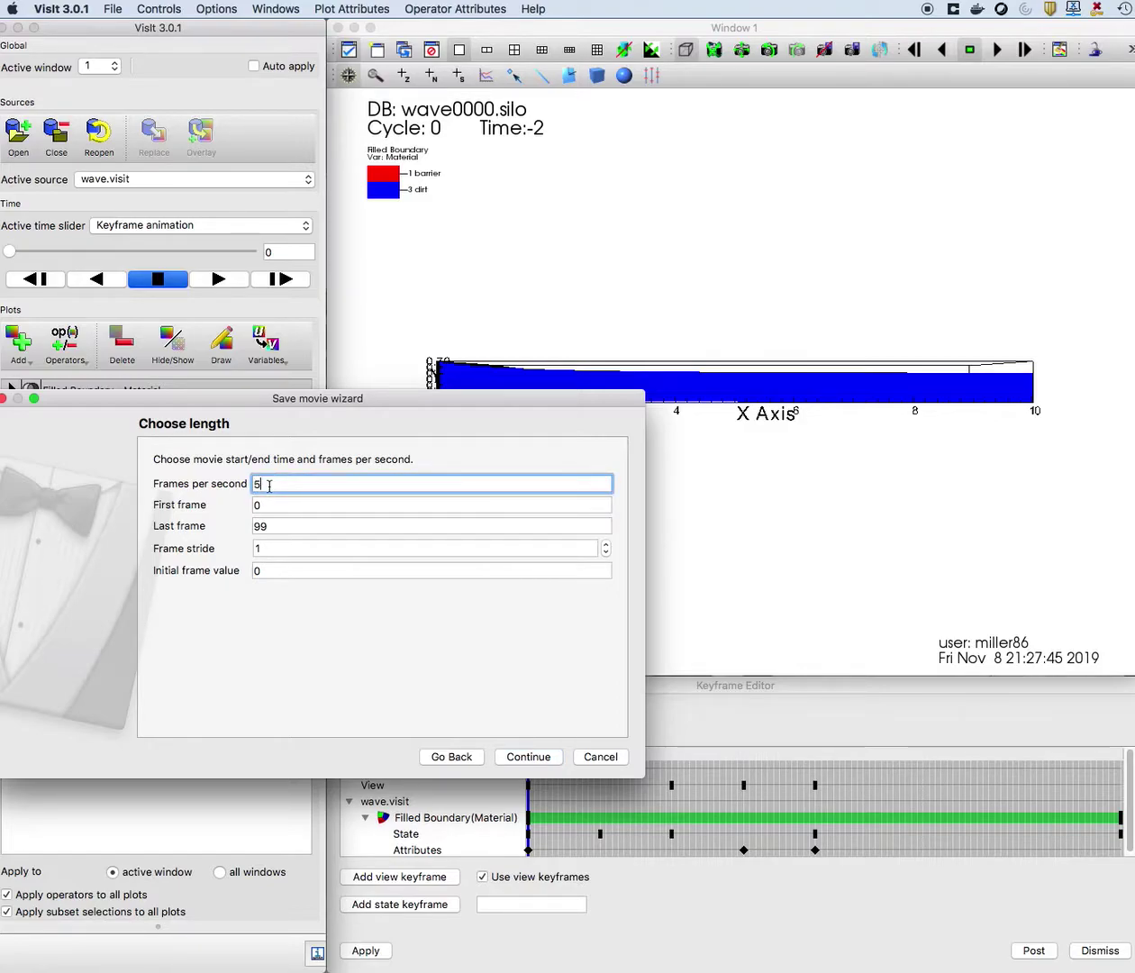
pyautogui.write('5')
pyautogui.click(528, 757)
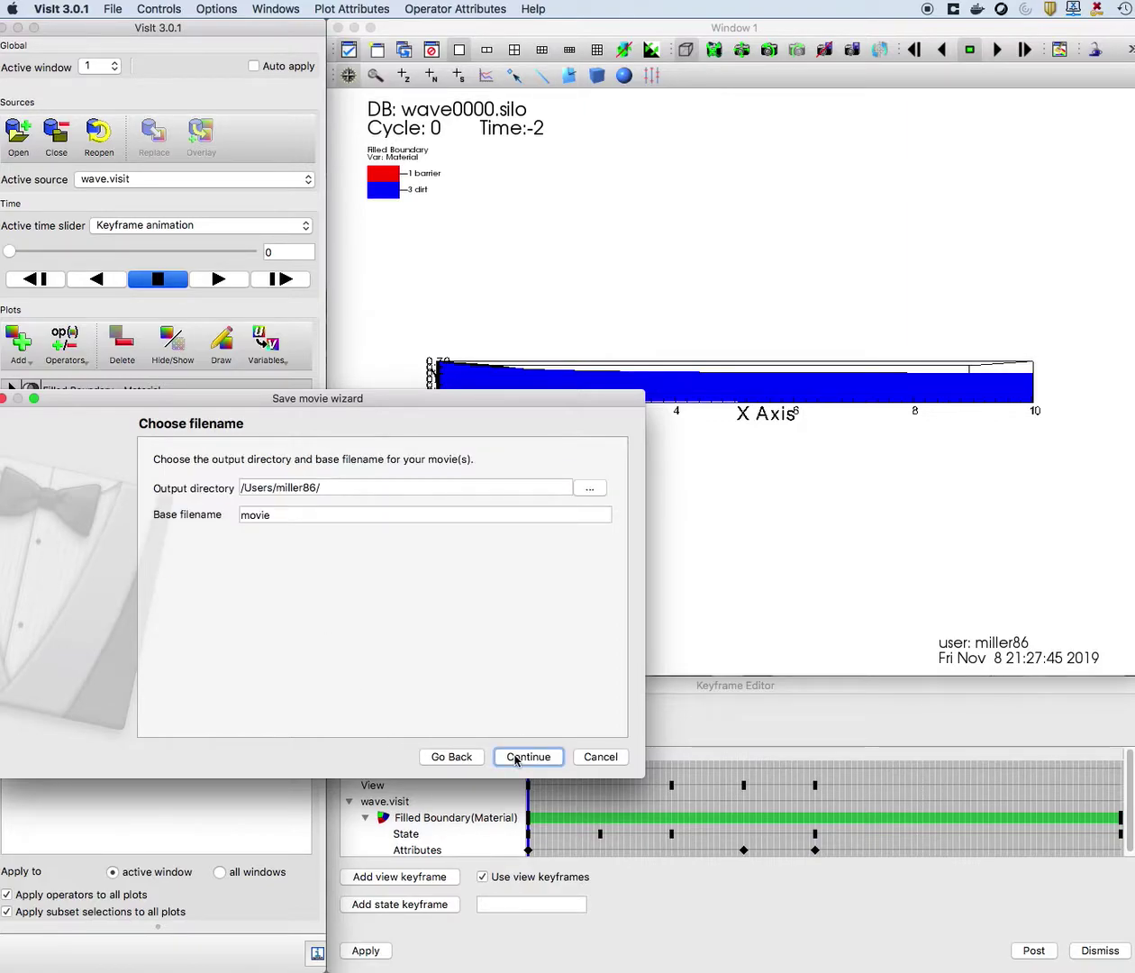
# Name the movie keyframe_demo, decline e-mail notification, generate the movie, and dismiss the completion message.
pyautogui.doubleClick(295, 515)
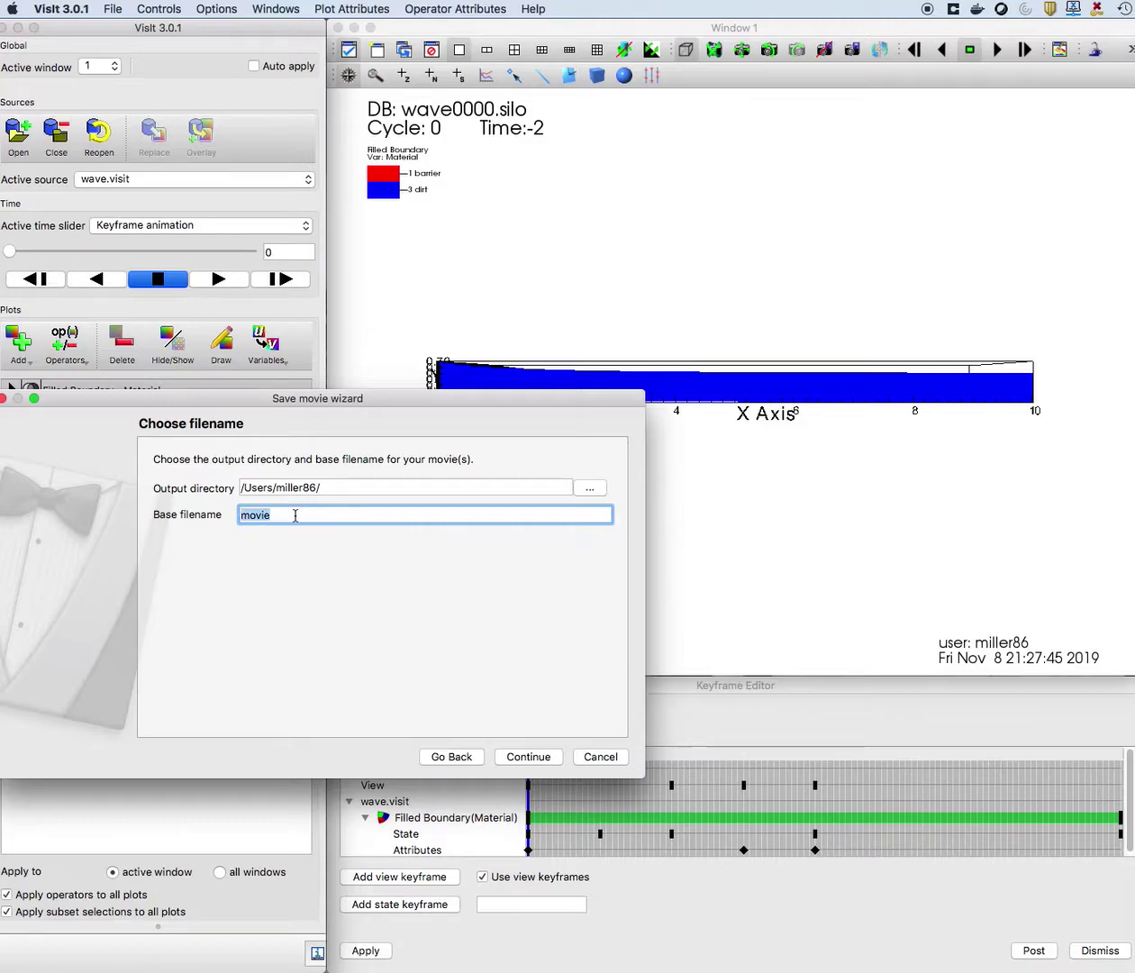
pyautogui.write('keyframe_demo')
pyautogui.click(529, 757)
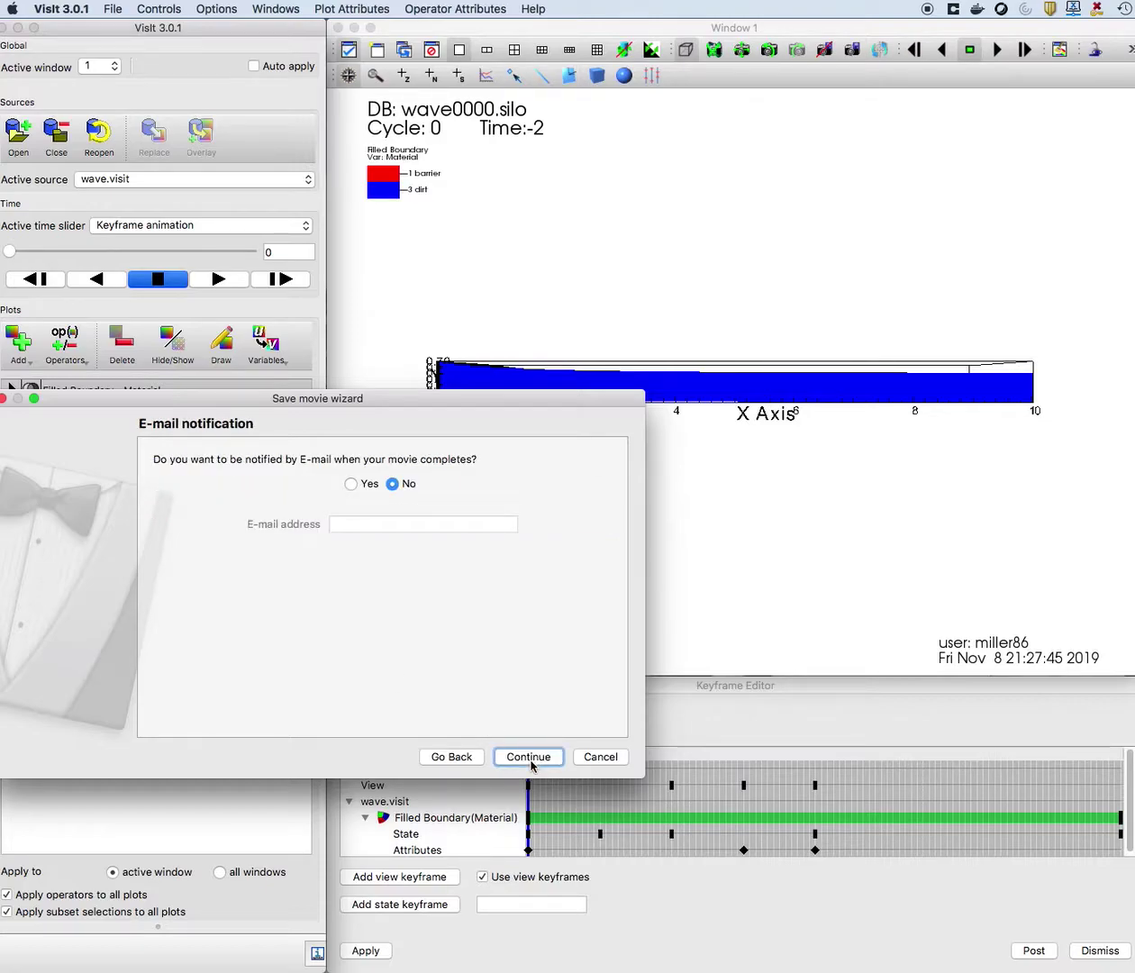
pyautogui.click(529, 758)
pyautogui.click(528, 758)
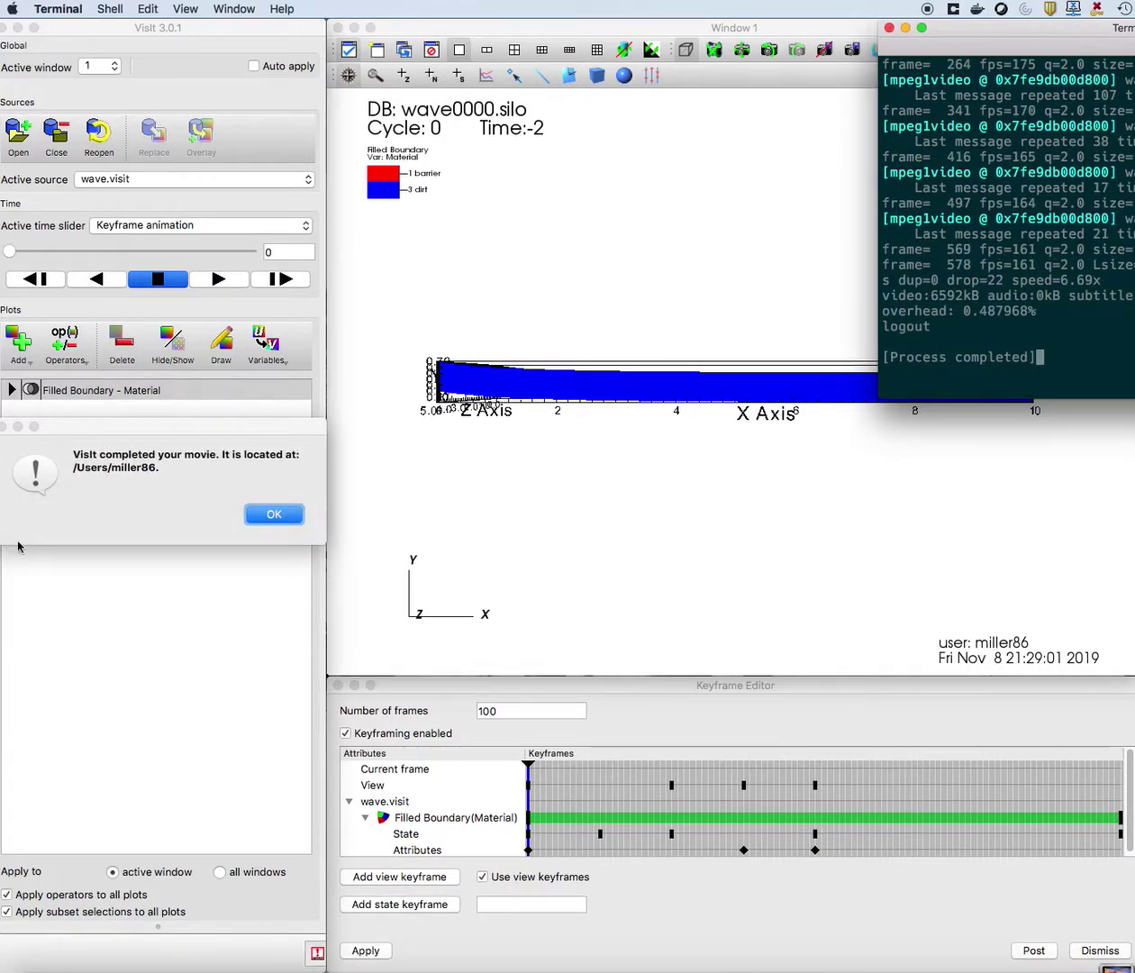
pyautogui.click(274, 514)
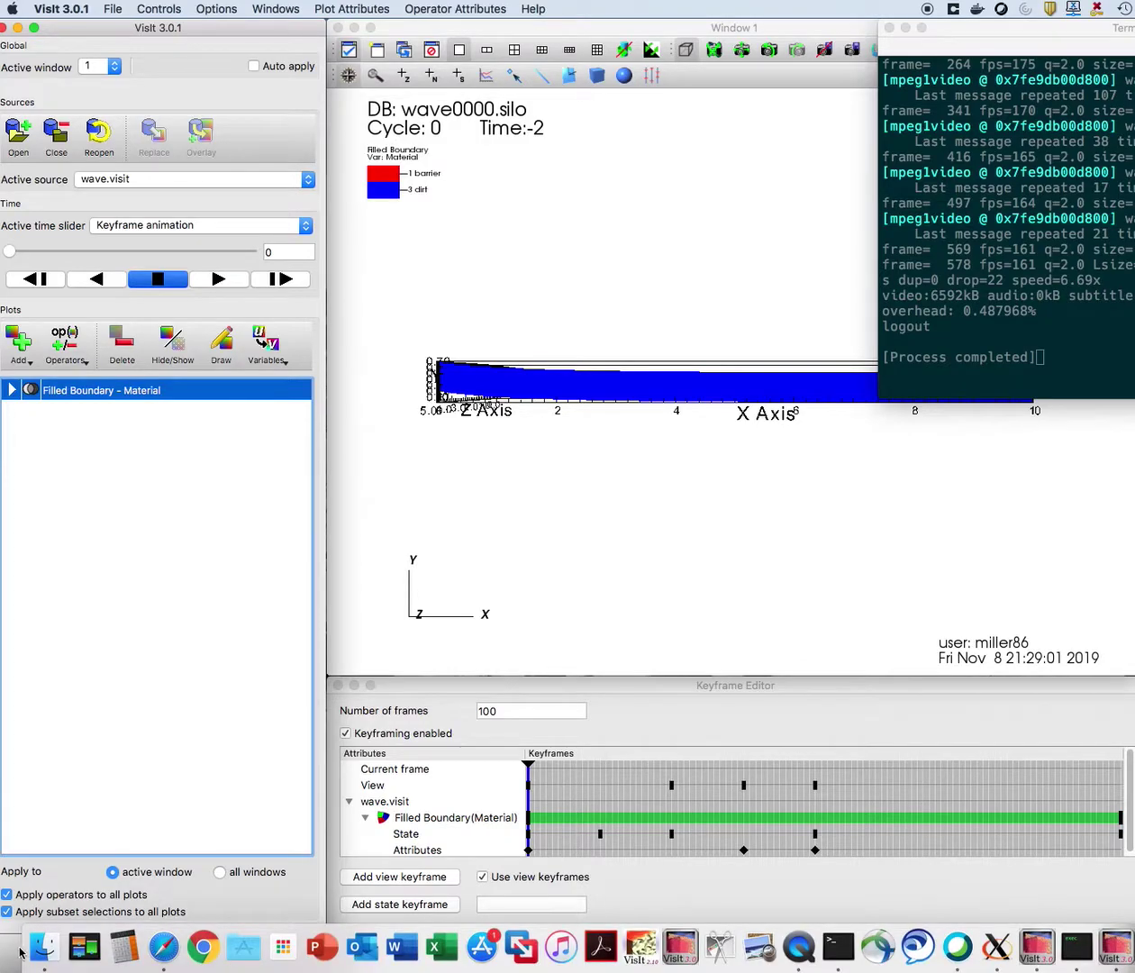
# Switch to Finder, open keyframe_demo.mpg from the home folder, play it in QuickTime Player, and close the movie.
pyautogui.click(31, 942)
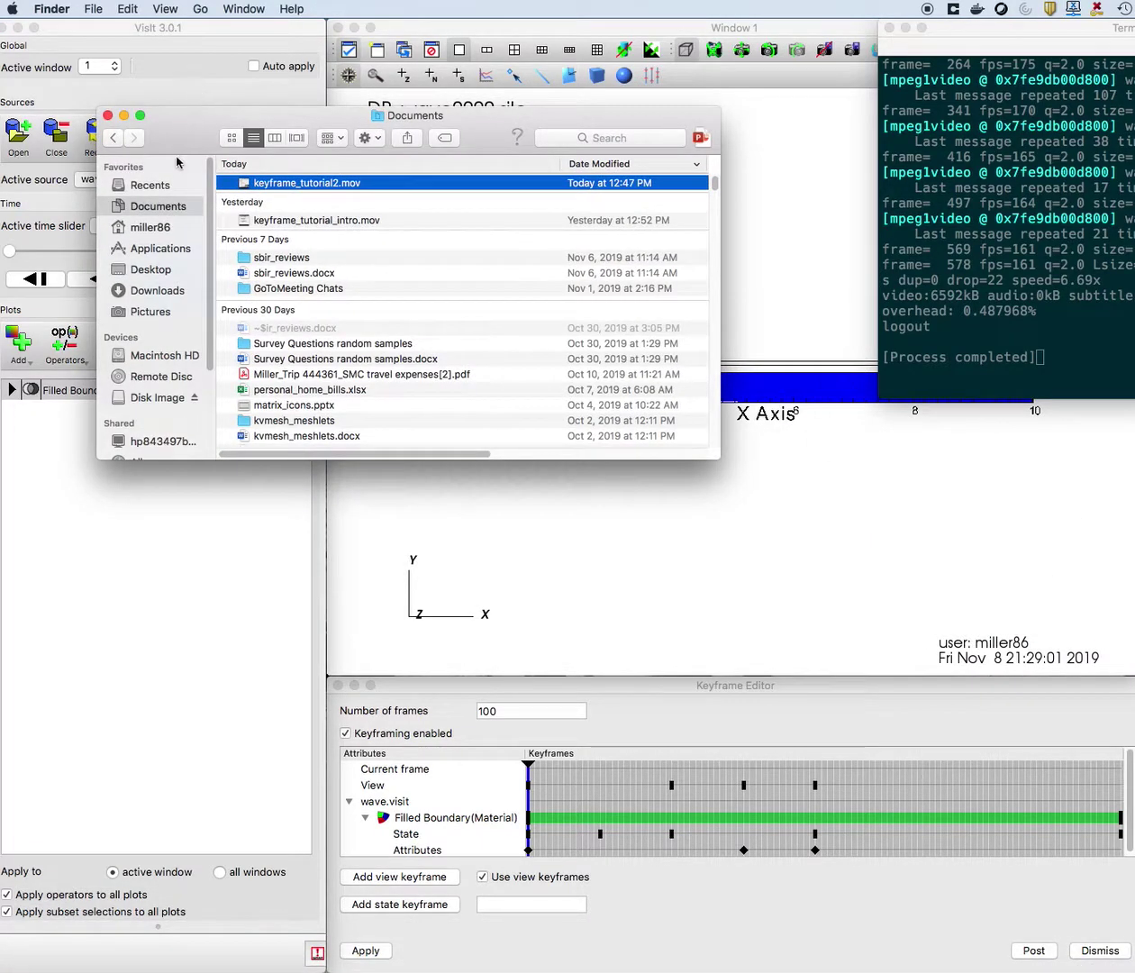
pyautogui.click(153, 228)
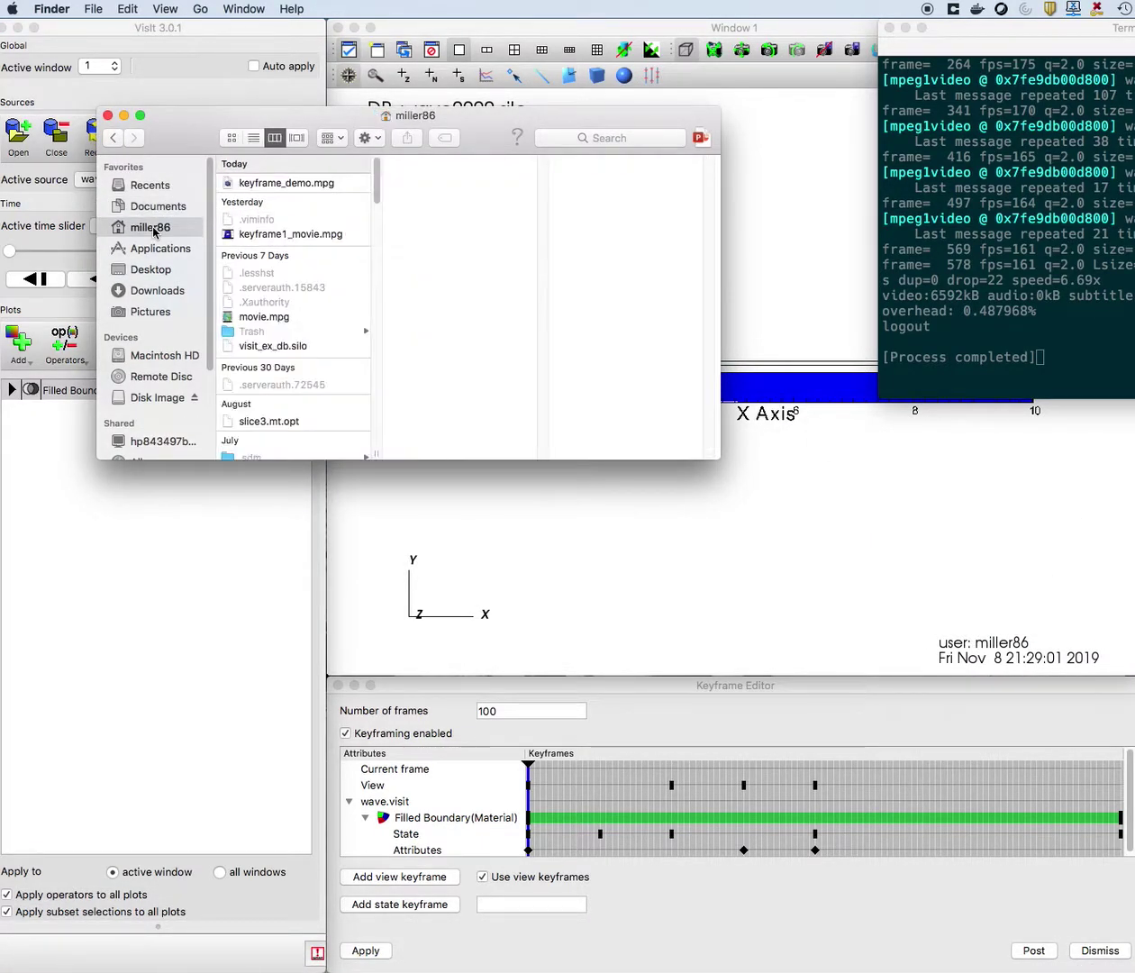
pyautogui.doubleClick(263, 185)
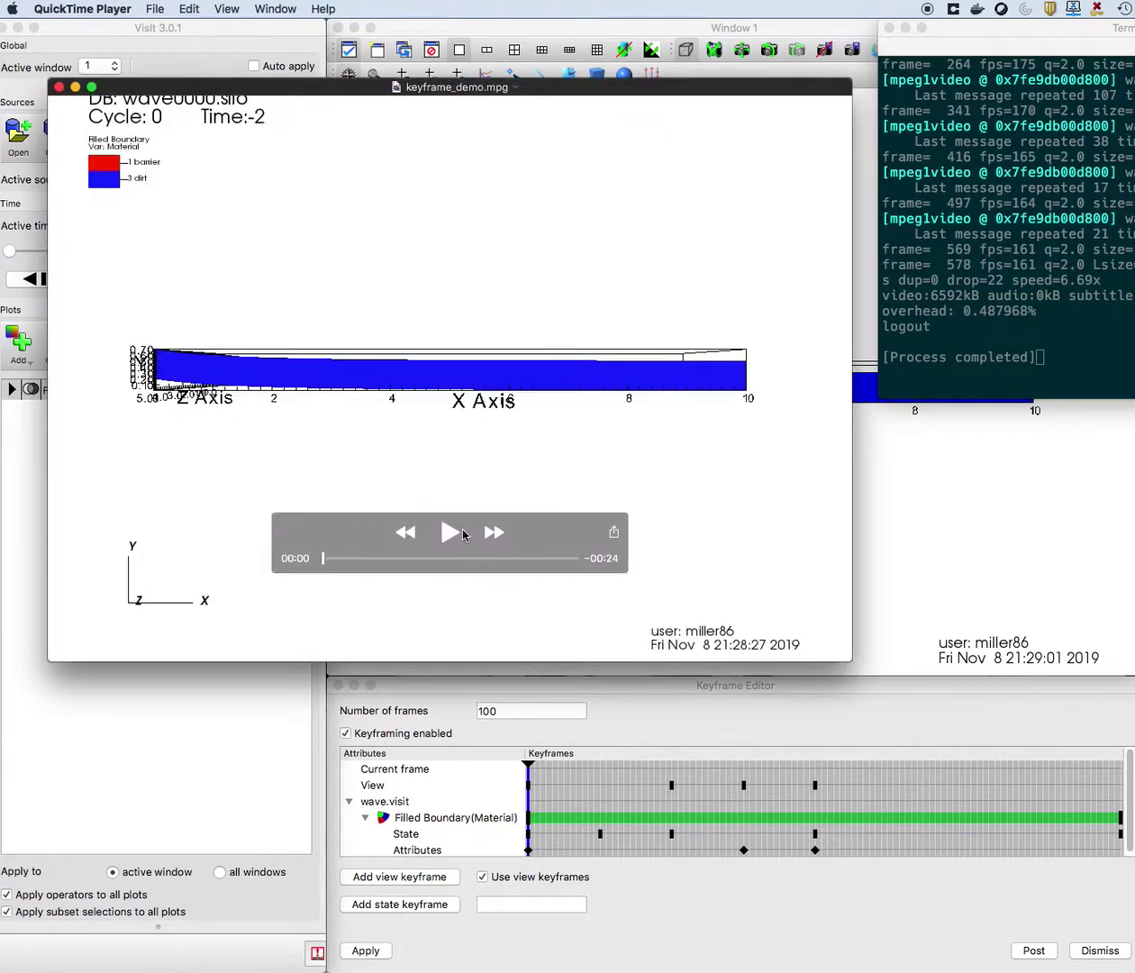
pyautogui.click(448, 532)
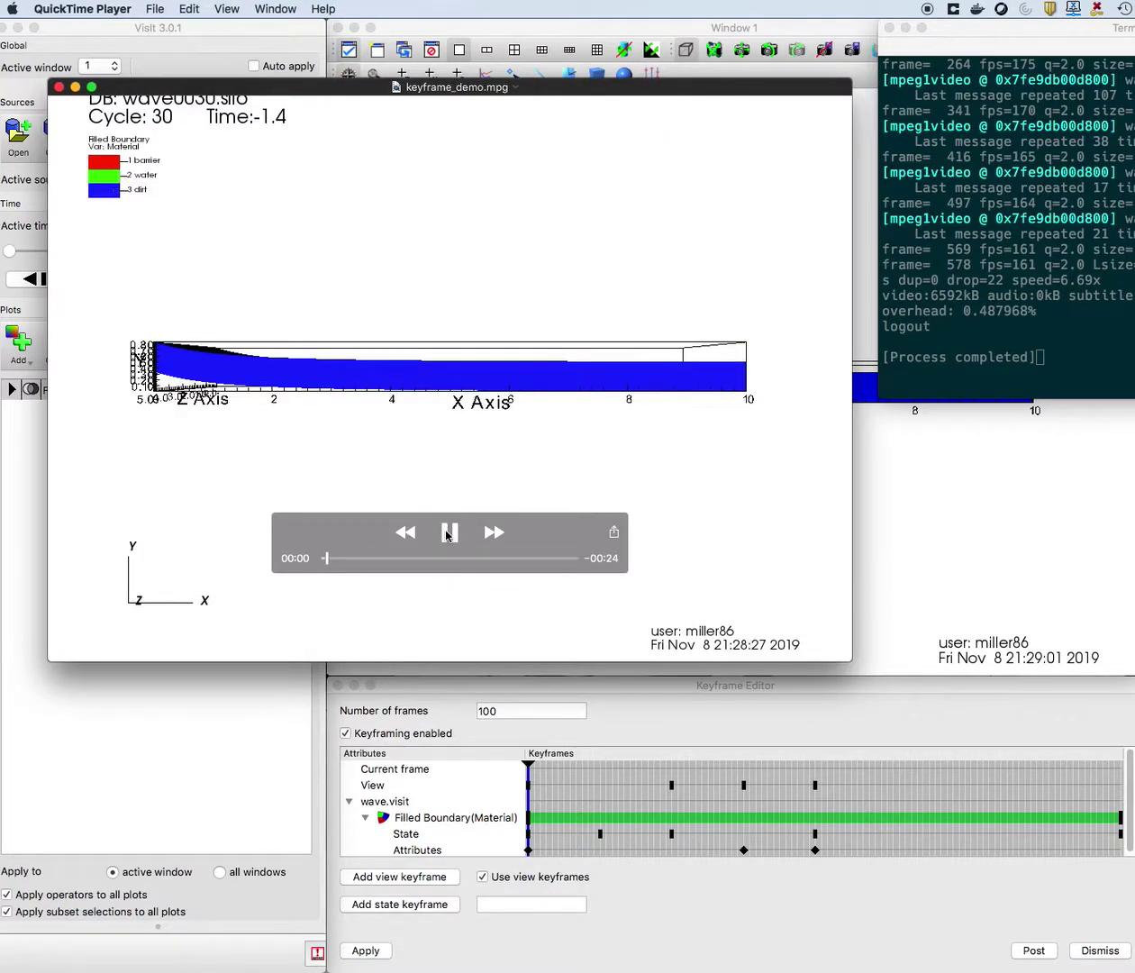
pyautogui.moveTo(557, 522); pyautogui.dragTo(578, 587)
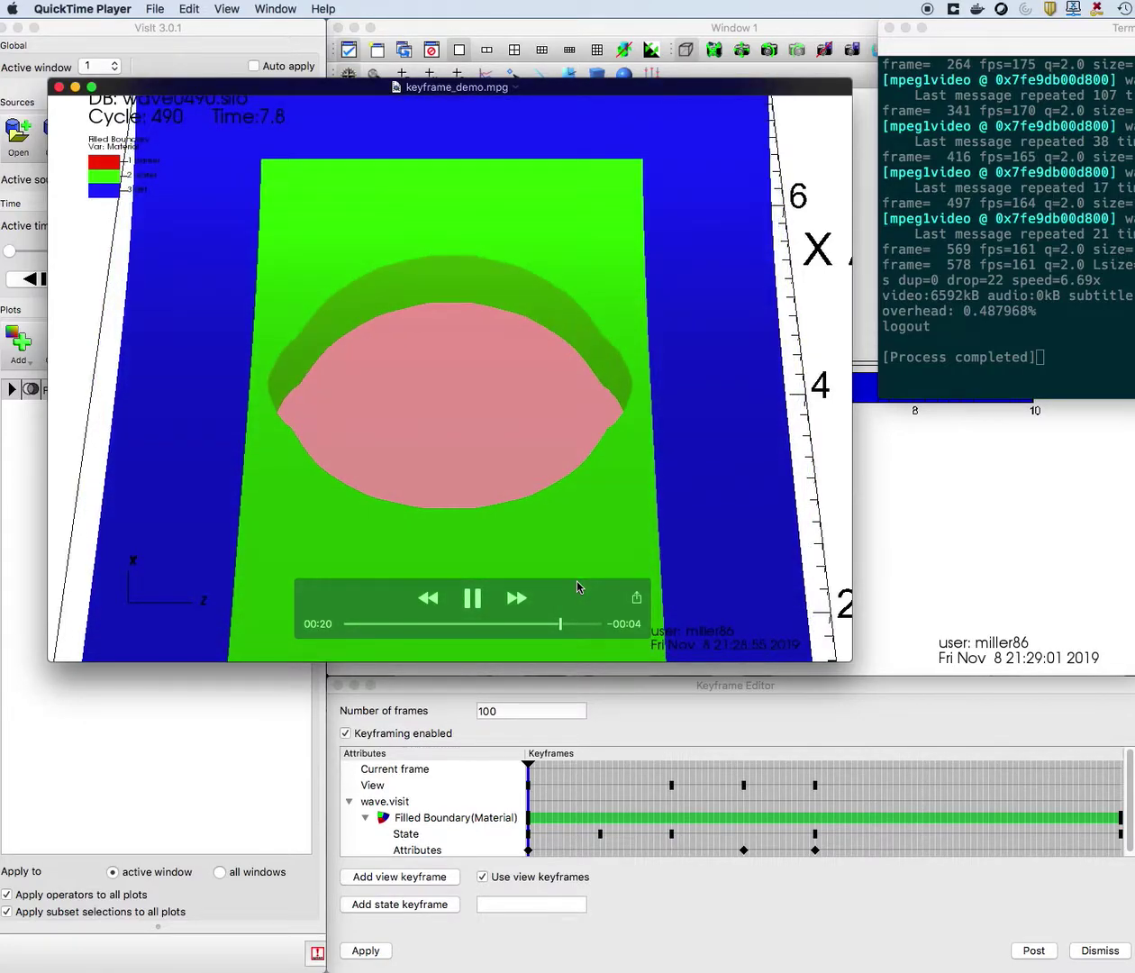
pyautogui.click(60, 87)
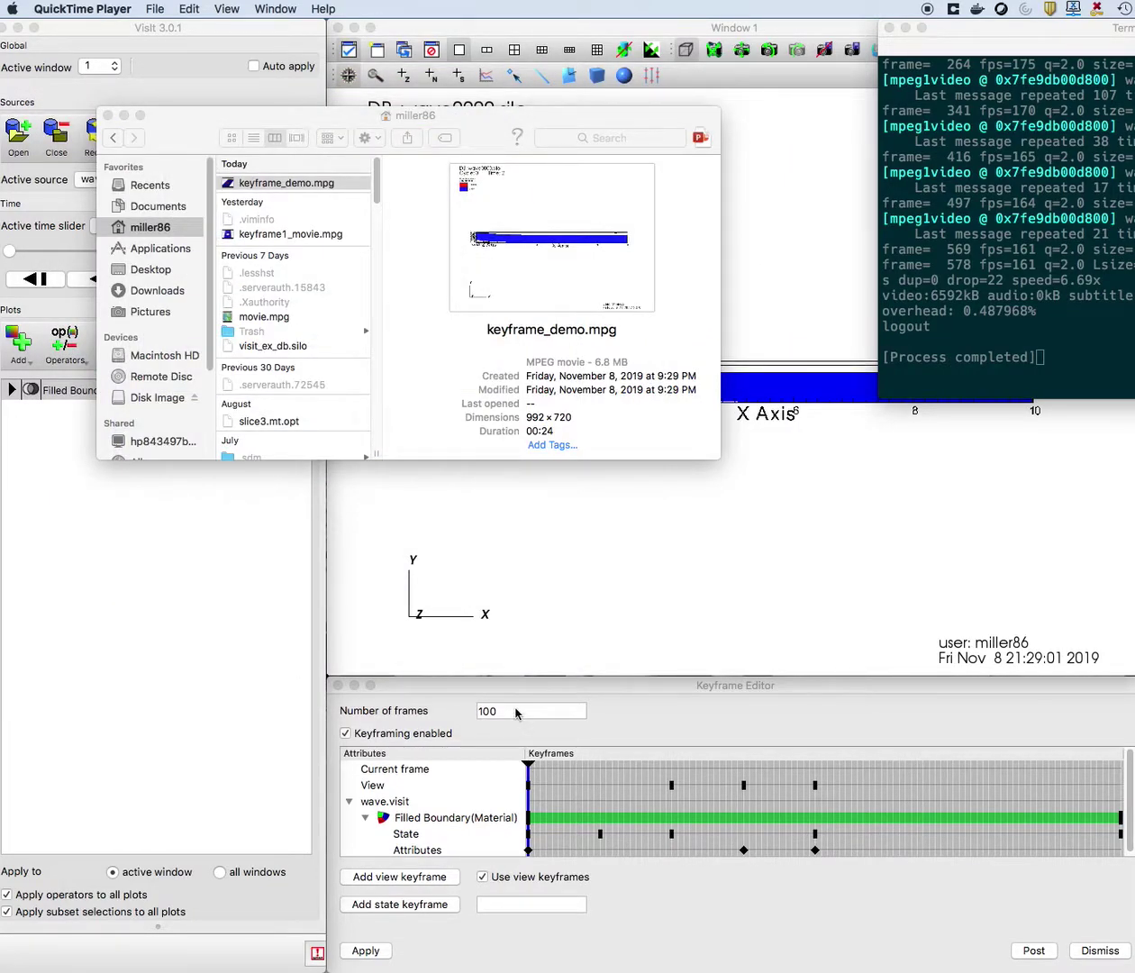